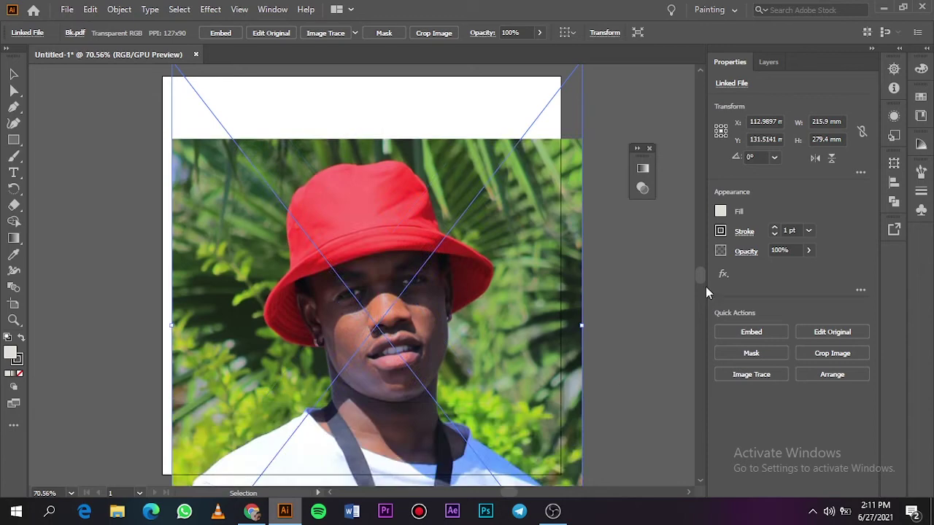
Scale the reference photo to fit the artboard and lower its opacity to 89%
key(ctrl+minus)
drag(509, 87, 463, 144)
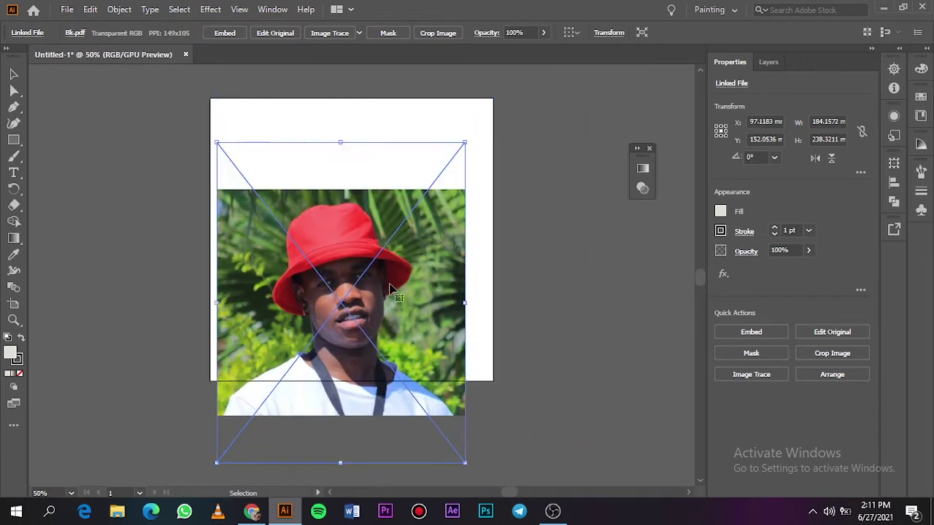
drag(408, 312, 421, 260)
click(540, 32)
drag(543, 51, 536, 52)
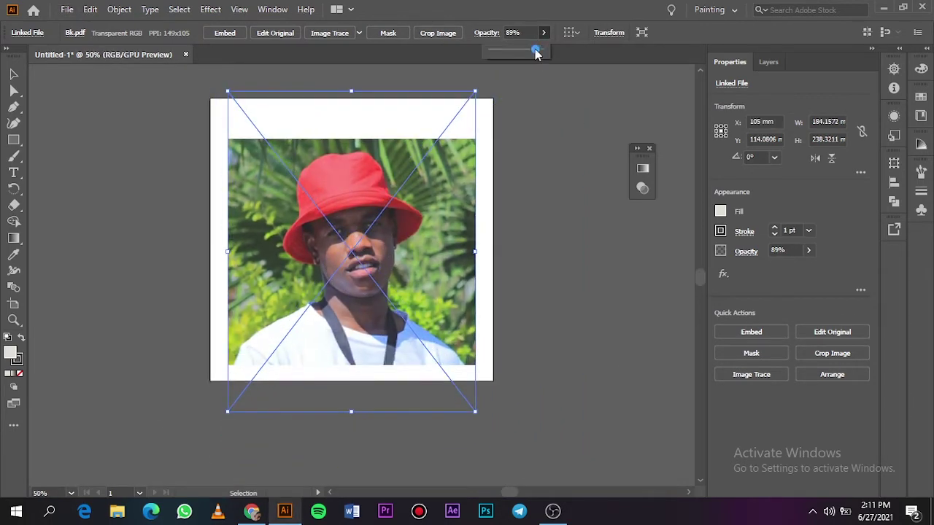
Deselect the photo and add a new layer above it in the Layers panel
click(546, 196)
click(769, 61)
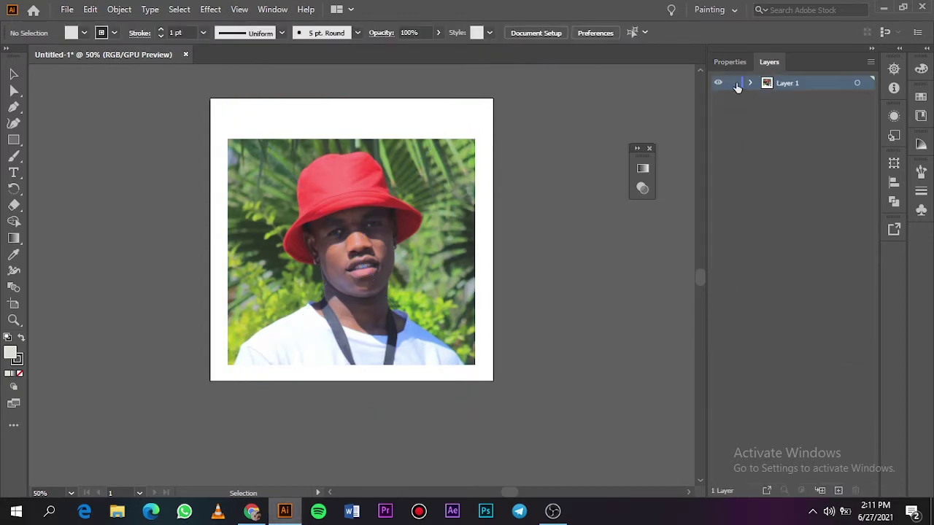
click(838, 491)
Set up the Ellipse tool with no stroke and a pure black fill
key(l)
click(19, 373)
double_click(10, 353)
click(529, 245)
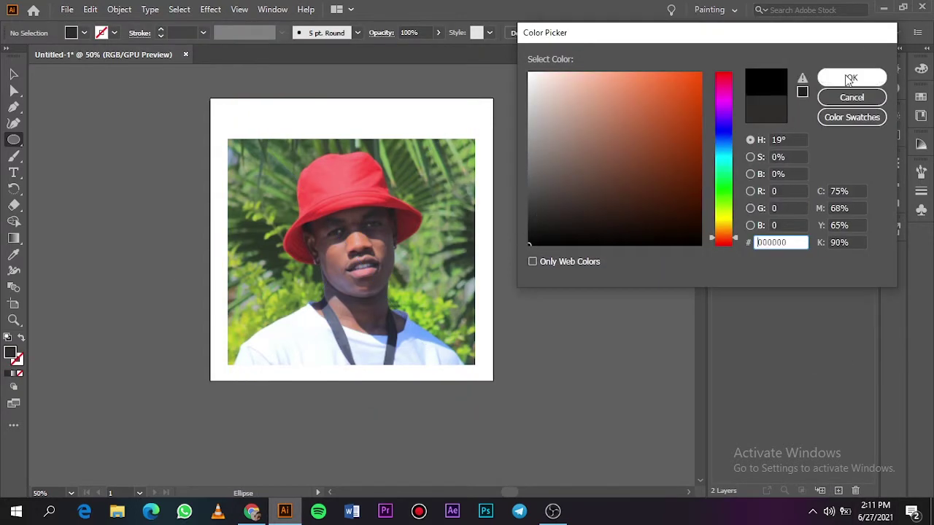
click(851, 78)
Draw a long, thin black ellipse across the artboard
scroll(350, 240, up, 4)
alt+scroll(350, 241, up, 1)
scroll(251, 194, up, 5)
mouse_move(157, 253)
mouse_down()
mouse_move(529, 263)
mouse_move(567, 250)
mouse_up()
key(ctrl+plus)
key(ctrl+plus)
key(ctrl+plus)
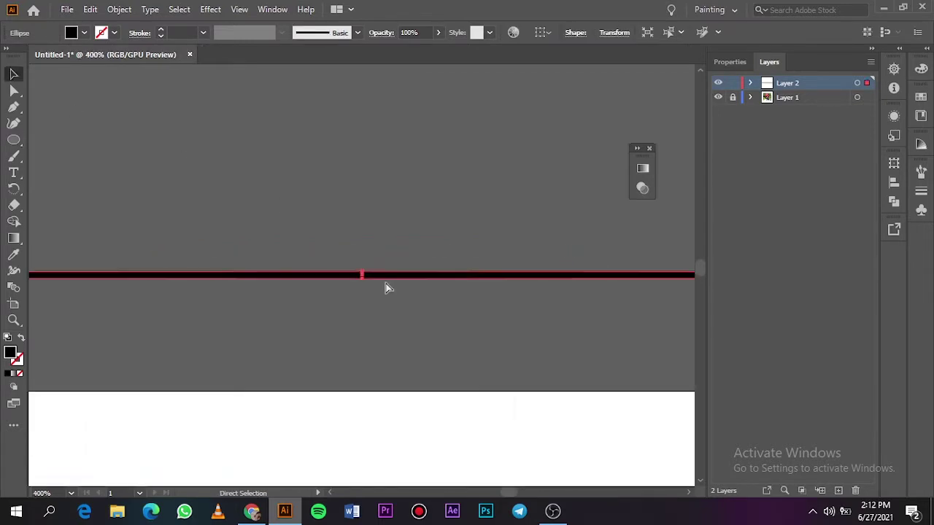
key(ctrl+0)
scroll(702, 267, up, 3)
Define the thin ellipse as a new Art Brush with default settings
click(357, 32)
click(324, 139)
click(422, 289)
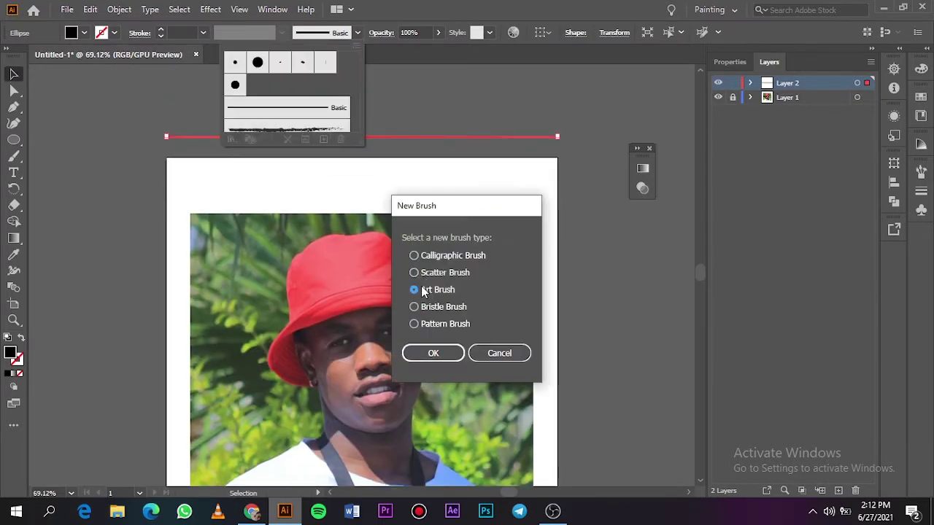
click(433, 353)
click(553, 476)
Paint a first stroke along the left jawline with the new brush
key(b)
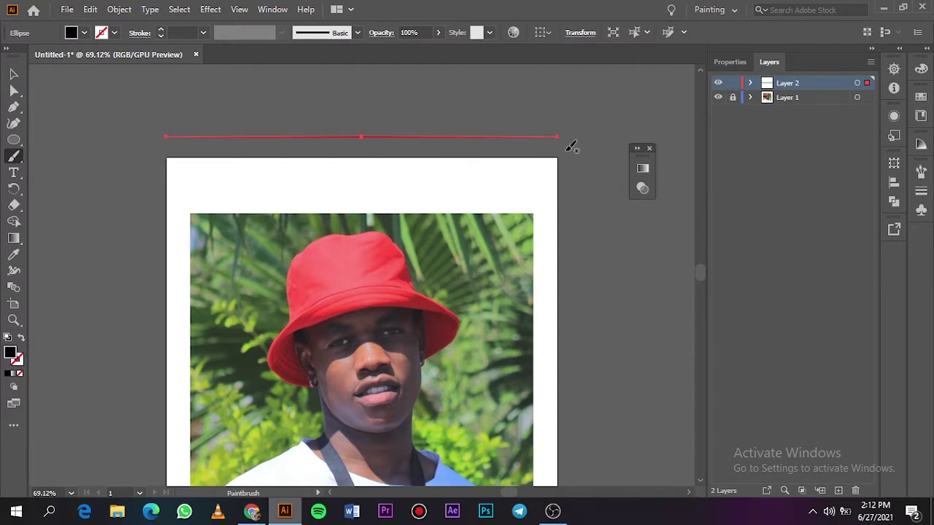
drag(586, 177, 590, 267)
key(ctrl+plus)
key(ctrl+plus)
key(ctrl+plus)
scroll(701, 272, down, 5)
scroll(701, 272, down, 2)
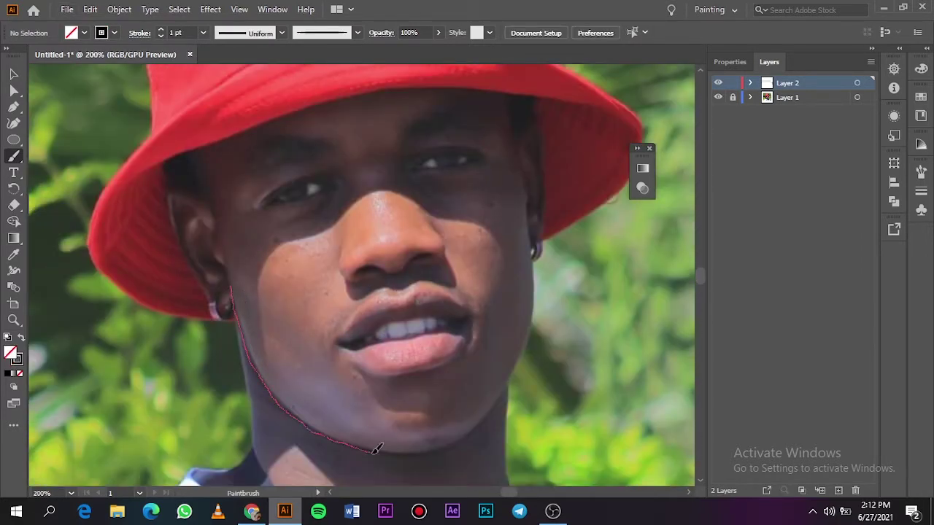
Trace the jawline at 0.5 pt, toggling the photo layer to check the lines
drag(511, 382, 513, 374)
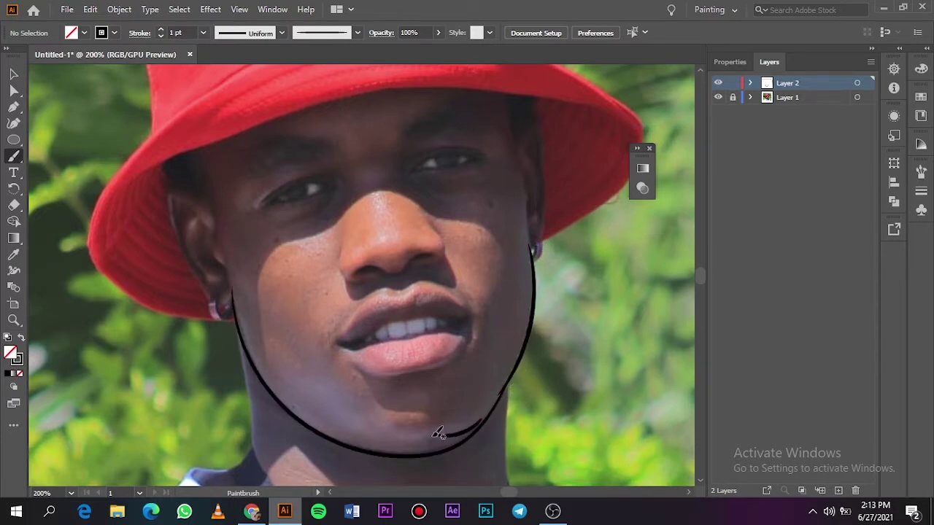
click(203, 33)
click(223, 62)
drag(427, 433, 390, 433)
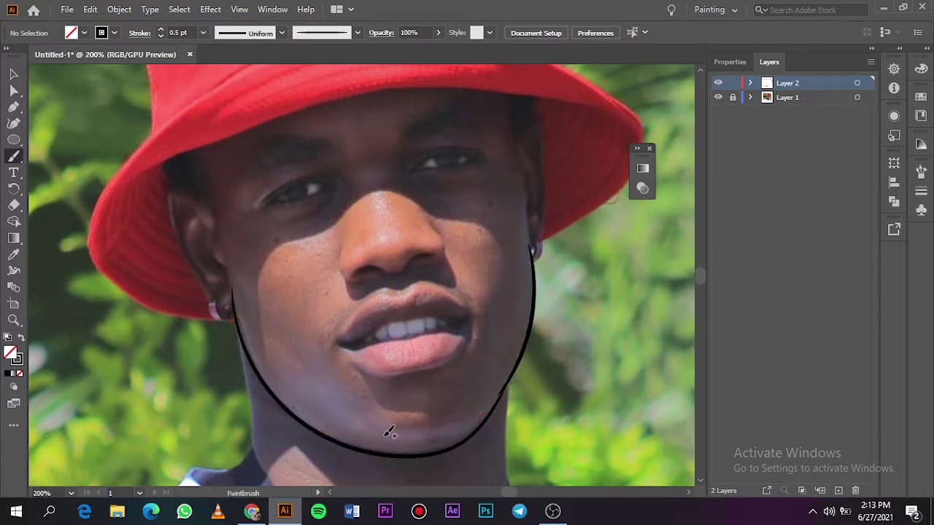
key(ctrl+0)
click(717, 97)
click(717, 97)
scroll(406, 269, up, 2)
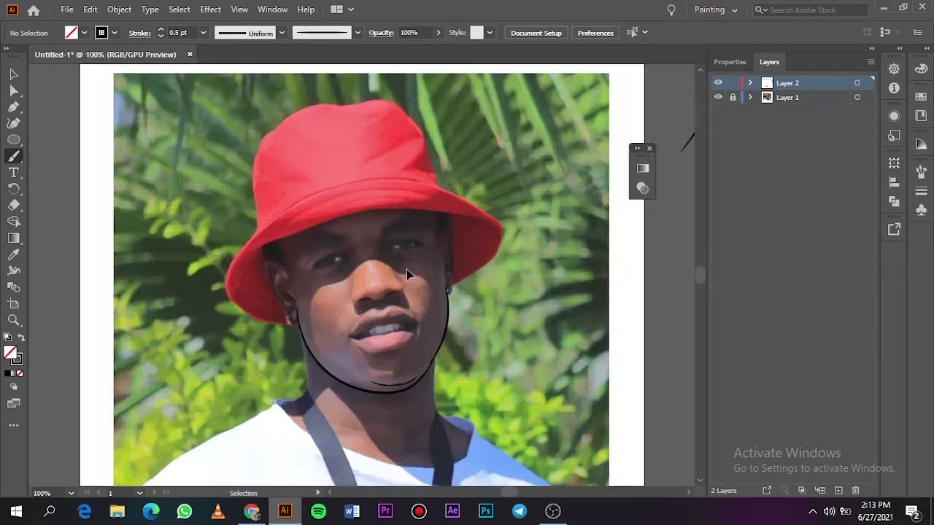
scroll(406, 269, up, 2)
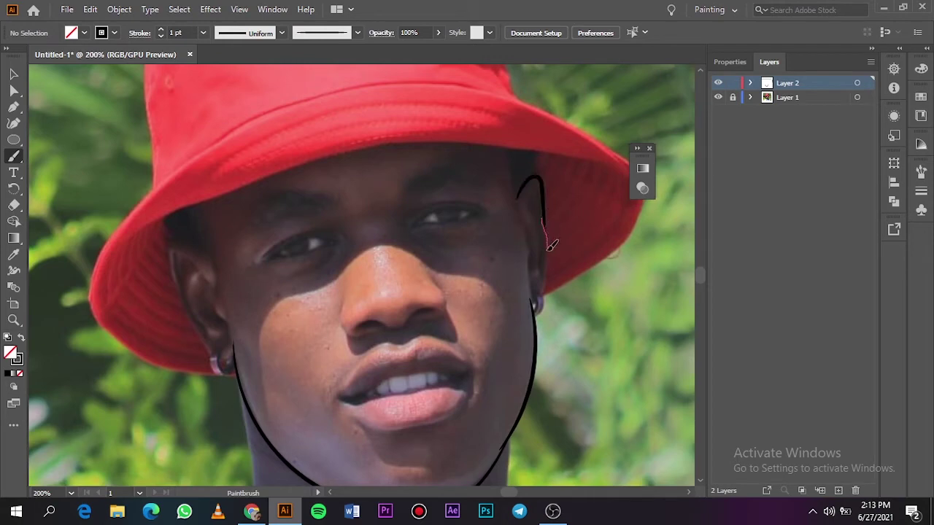
Trace the right jaw and right ear, adding a 0.5 pt inner ear detail
drag(547, 221, 544, 291)
drag(518, 213, 533, 236)
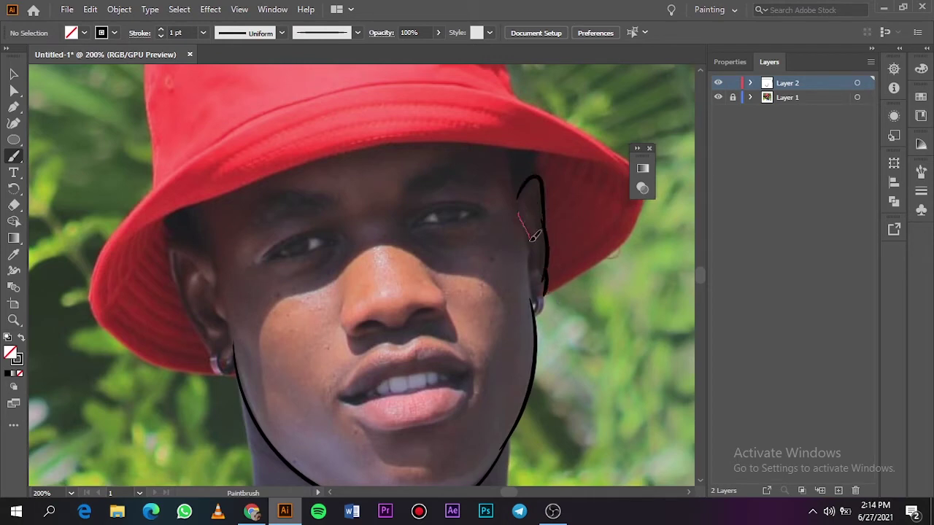
drag(536, 294, 538, 240)
click(203, 32)
click(219, 60)
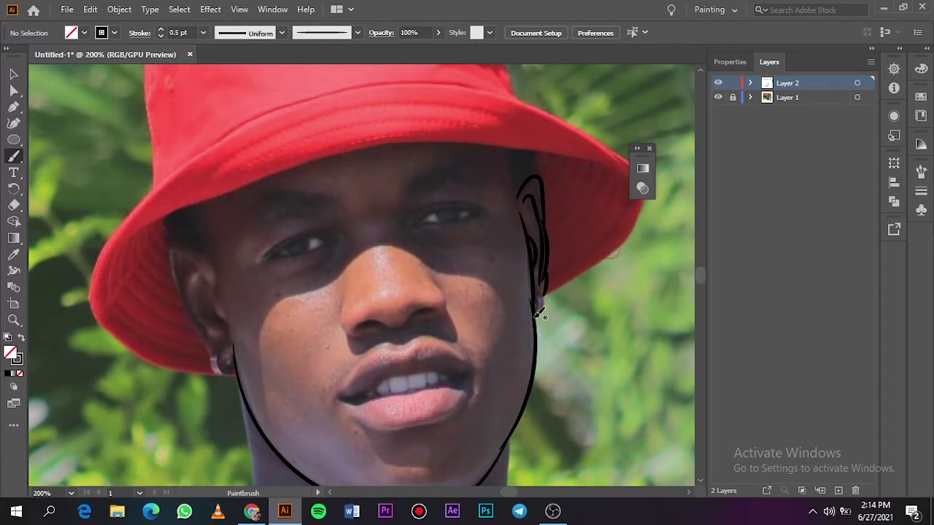
drag(538, 290, 539, 291)
key(v)
click(538, 305)
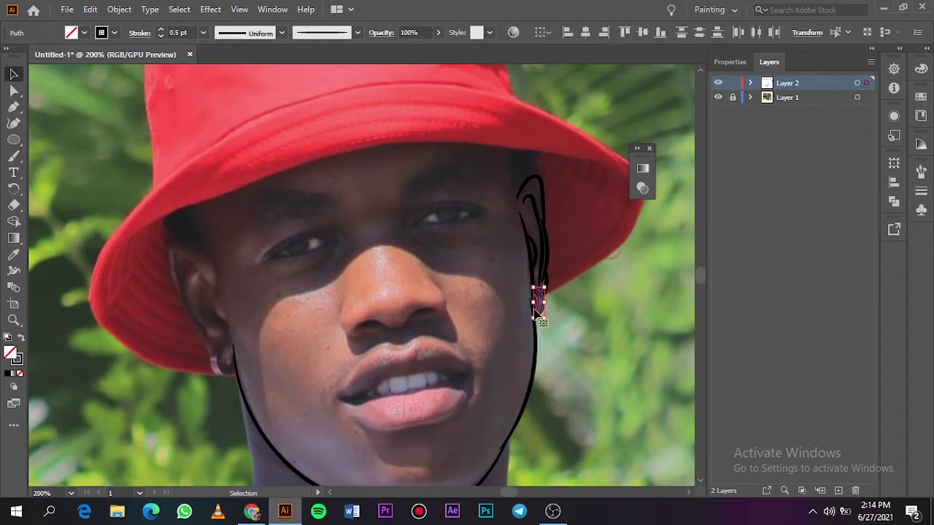
click(316, 180)
key(b)
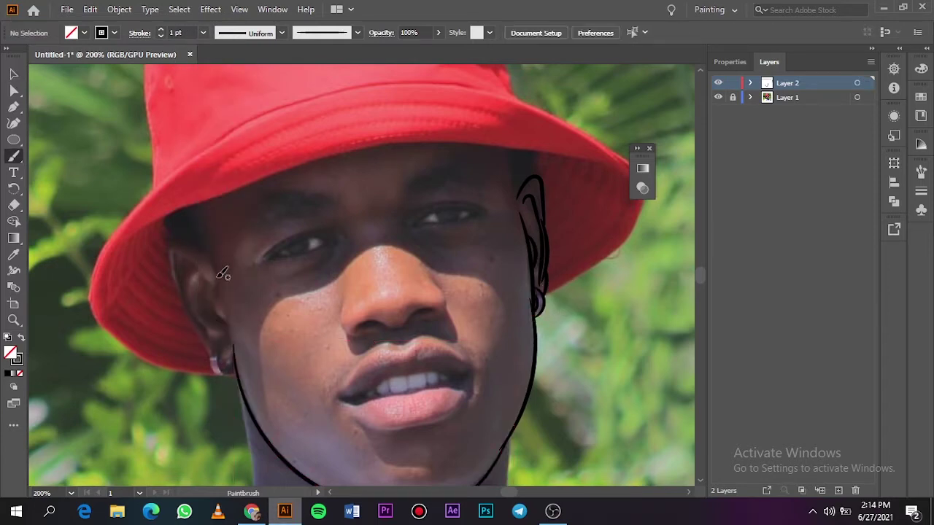
Outline the left ear and add its inner-ear detail lines
drag(216, 276, 168, 237)
drag(218, 353, 171, 235)
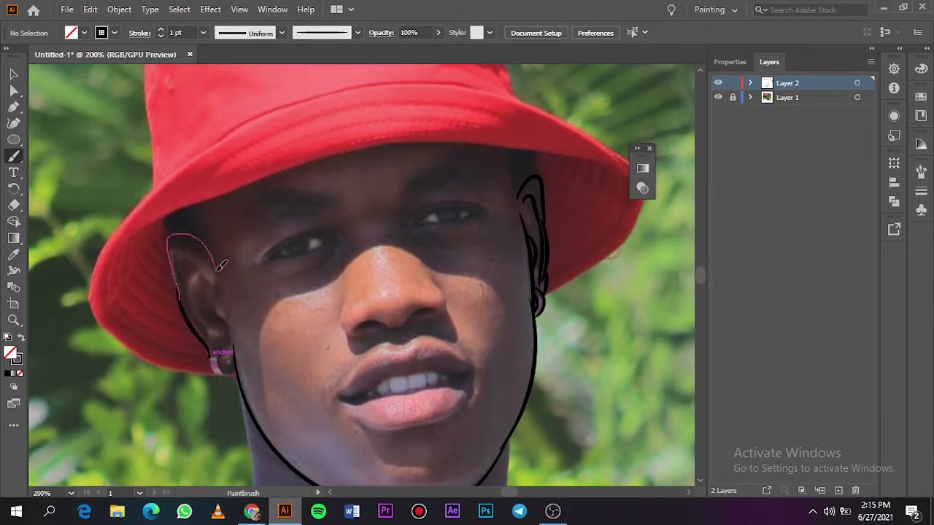
drag(222, 267, 217, 296)
mouse_move(177, 258)
mouse_down()
mouse_move(211, 297)
mouse_move(224, 338)
mouse_up()
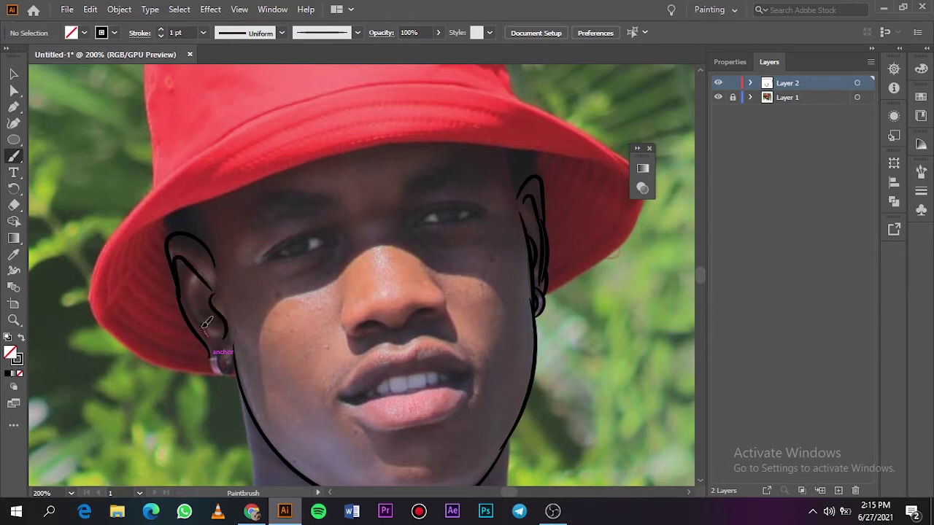
drag(182, 261, 205, 332)
drag(201, 286, 228, 324)
Draw the earring loop on the left ear with a 0.75 pt stroke
click(202, 32)
click(219, 76)
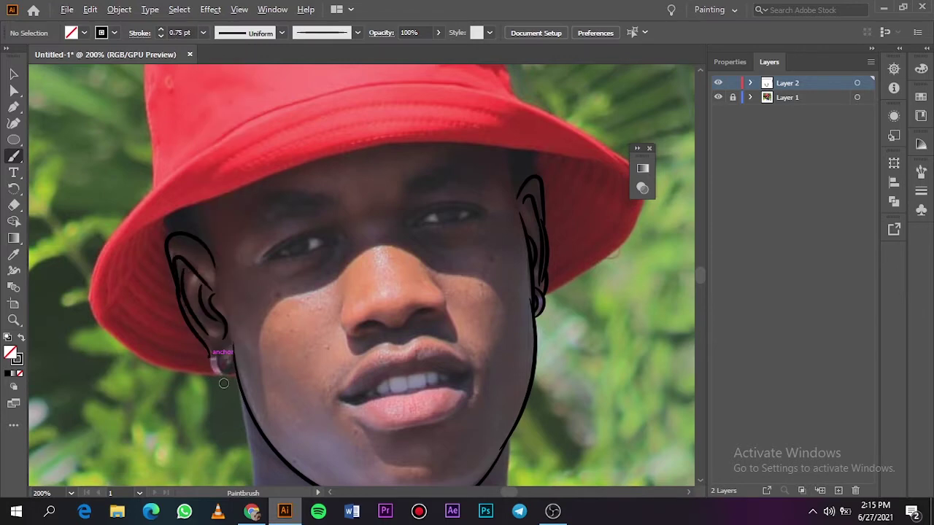
key(ctrl+plus)
scroll(504, 493, left, 5)
scroll(703, 271, down, 5)
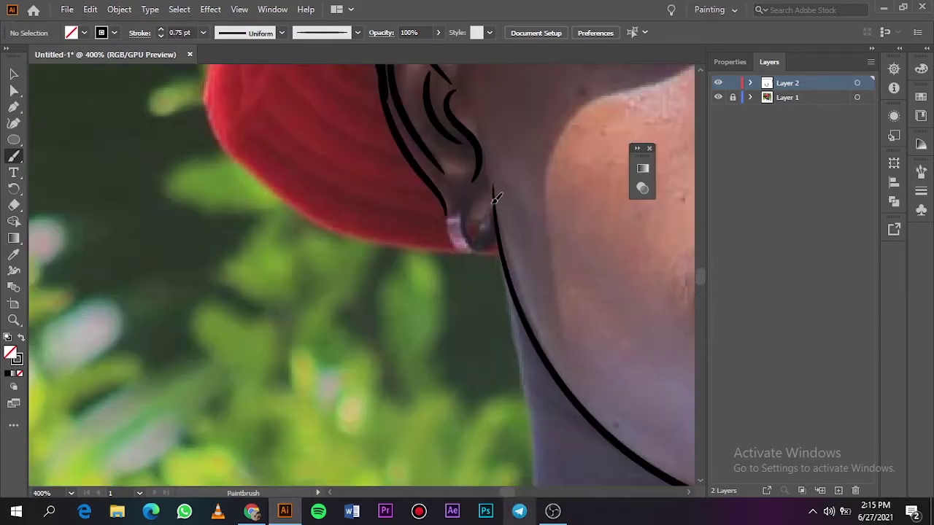
drag(455, 201, 443, 221)
mouse_move(499, 236)
mouse_down()
mouse_move(484, 229)
mouse_move(459, 251)
mouse_up()
Reset the stroke weight to 1 pt and hide the photo to review the contour
click(203, 32)
click(219, 104)
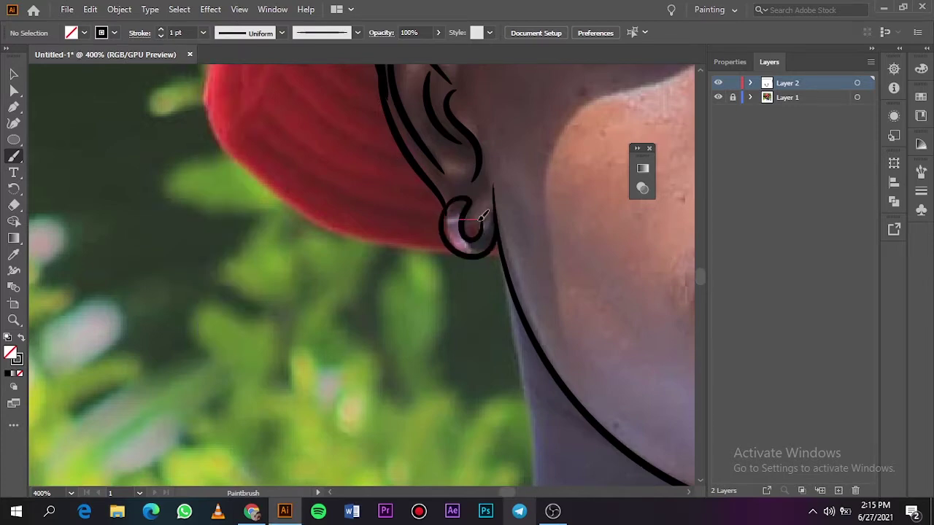
key(ctrl+0)
click(717, 97)
Outline the lower lip, the inner lip line and the upper lip
click(717, 97)
key(ctrl+equal)
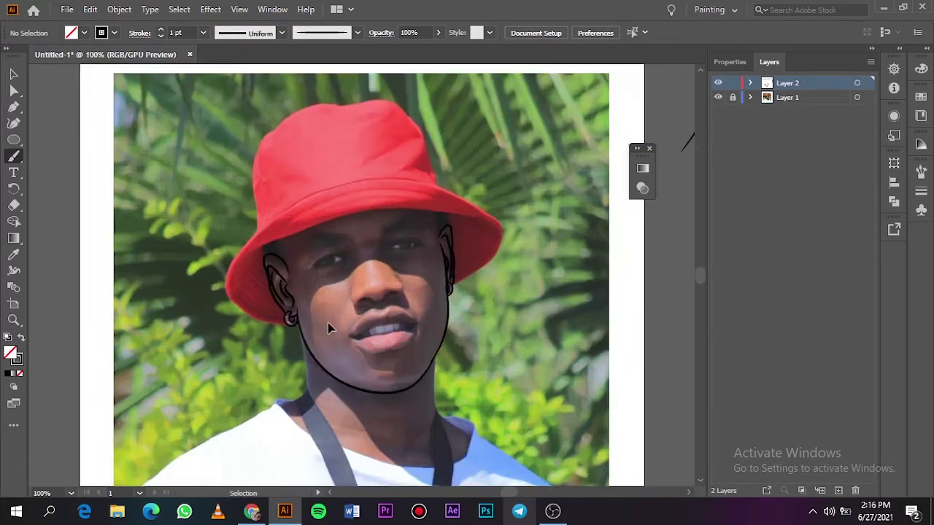
key(ctrl+equal)
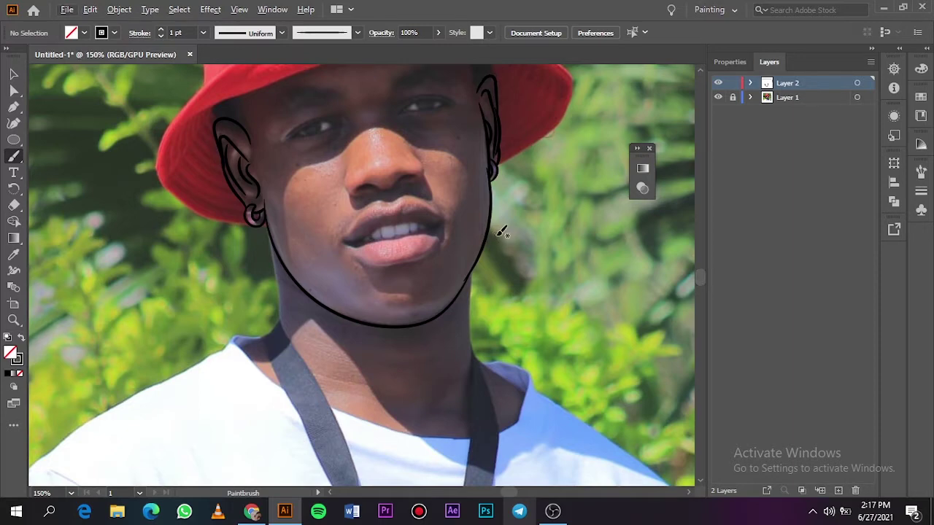
key(ctrl+plus)
key(ctrl+plus)
key(ctrl+plus)
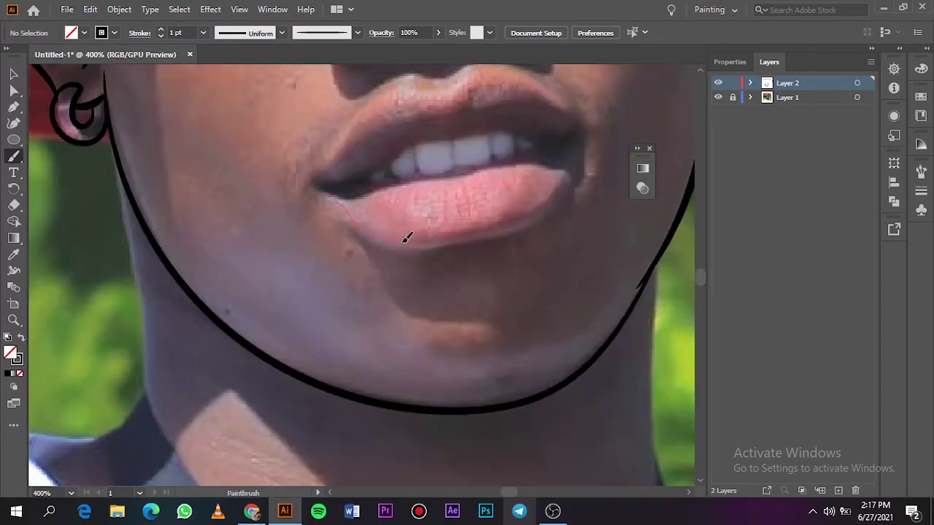
drag(567, 189, 580, 131)
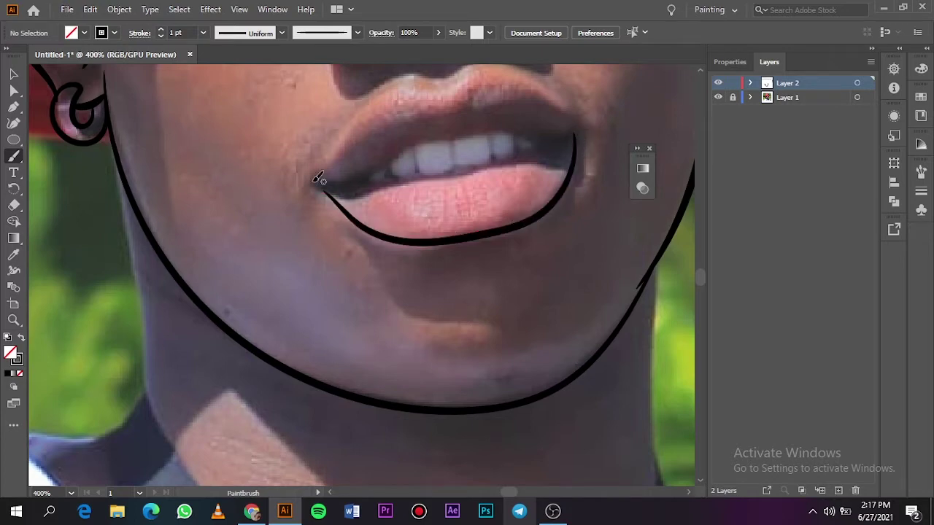
drag(319, 179, 367, 178)
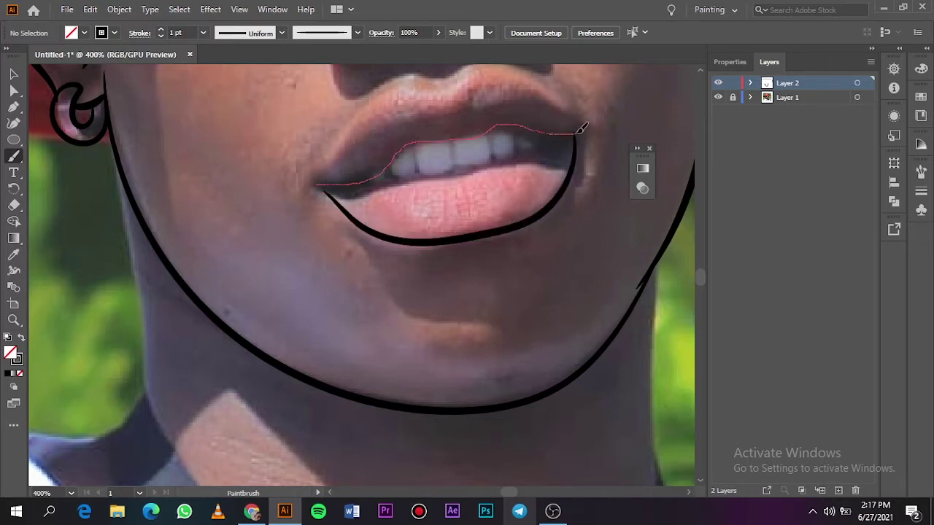
drag(581, 129, 502, 165)
drag(407, 179, 328, 188)
scroll(703, 276, up, 5)
drag(576, 353, 476, 297)
drag(319, 407, 318, 407)
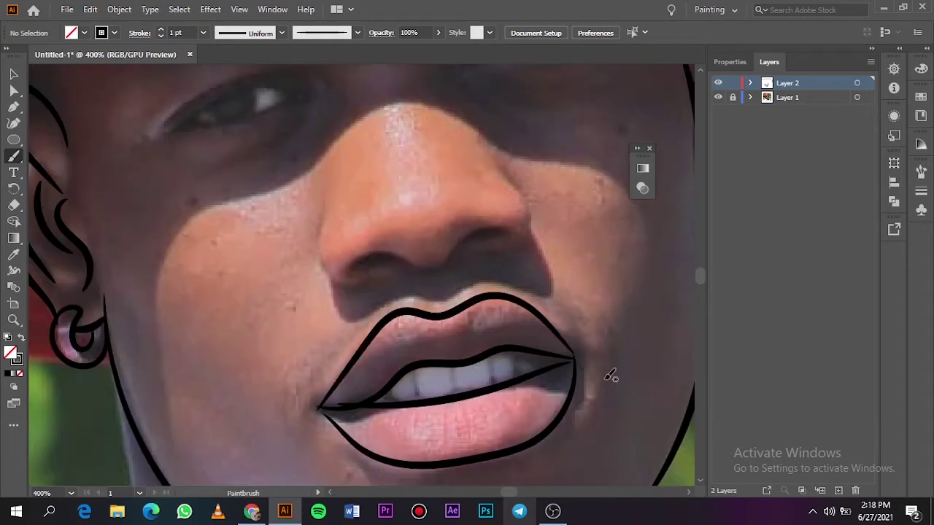
Trace the nose tip and both nostril curves, then start the left eye lid
drag(368, 284, 420, 265)
mouse_move(495, 222)
mouse_down()
mouse_move(514, 232)
mouse_move(348, 271)
mouse_up()
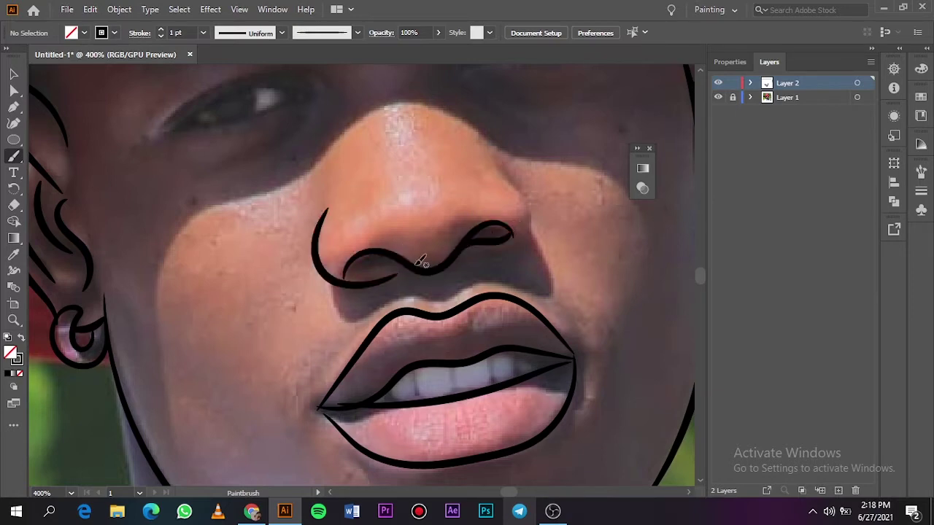
mouse_move(500, 249)
mouse_down()
mouse_move(538, 221)
mouse_move(503, 248)
mouse_up()
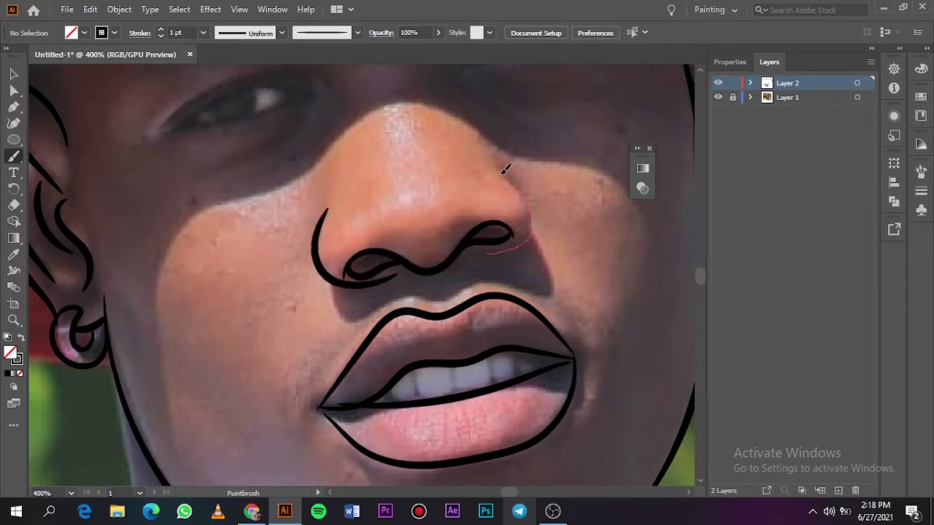
scroll(298, 291, up, 5)
mouse_move(314, 316)
mouse_down()
mouse_move(267, 307)
mouse_move(166, 355)
mouse_move(305, 319)
mouse_up()
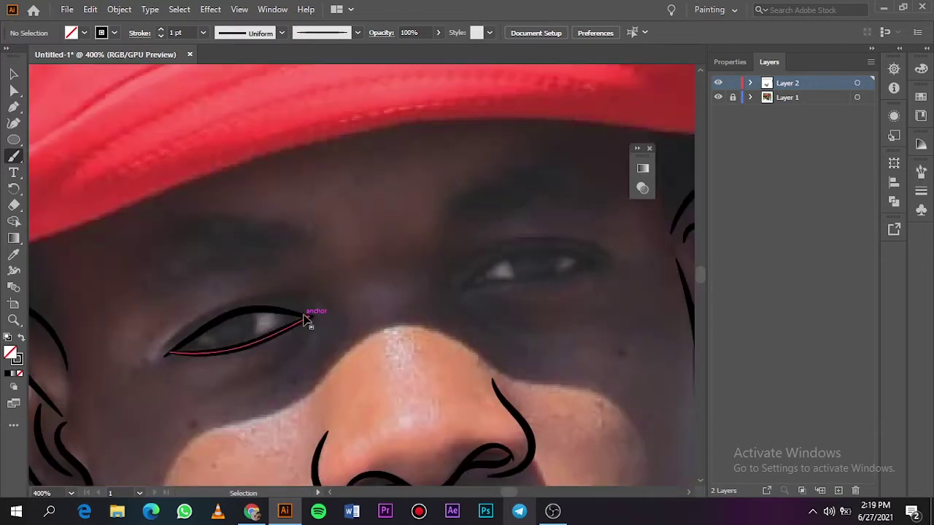
Trace the lower and upper edges of the right eye
ctrl+click(314, 313)
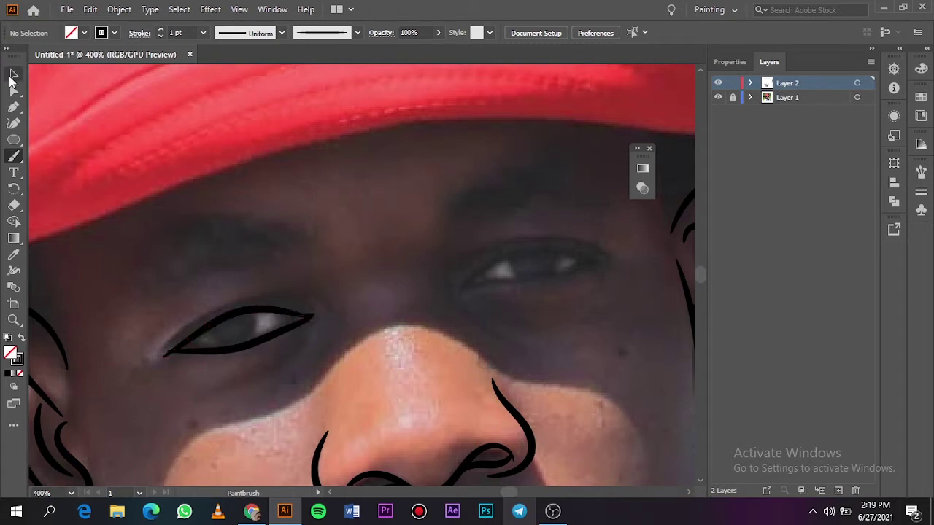
drag(461, 286, 487, 279)
mouse_move(572, 275)
mouse_down()
mouse_move(598, 260)
mouse_move(460, 283)
mouse_up()
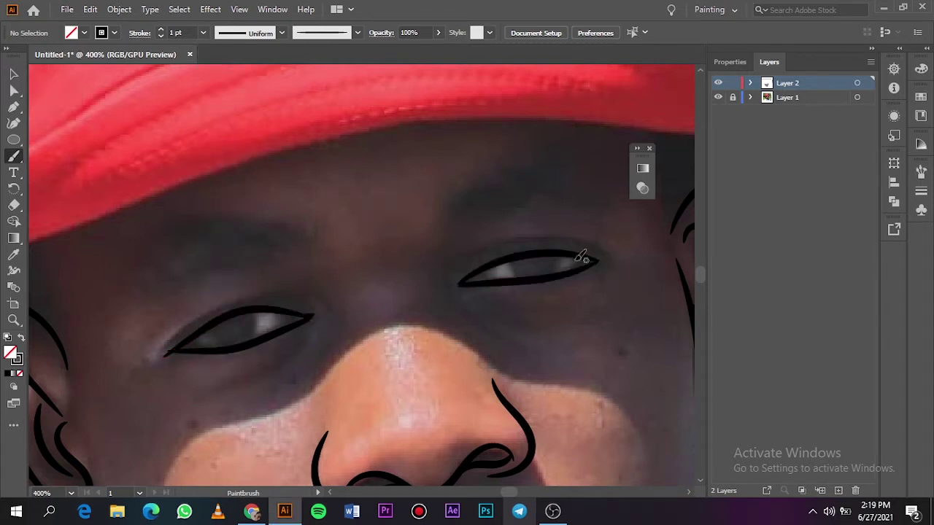
Add 0.5 pt creases above and lines under both eyes, then check without the photo
click(203, 32)
click(219, 71)
drag(164, 352, 241, 306)
mouse_move(217, 308)
mouse_down()
mouse_move(257, 298)
mouse_move(327, 309)
mouse_up()
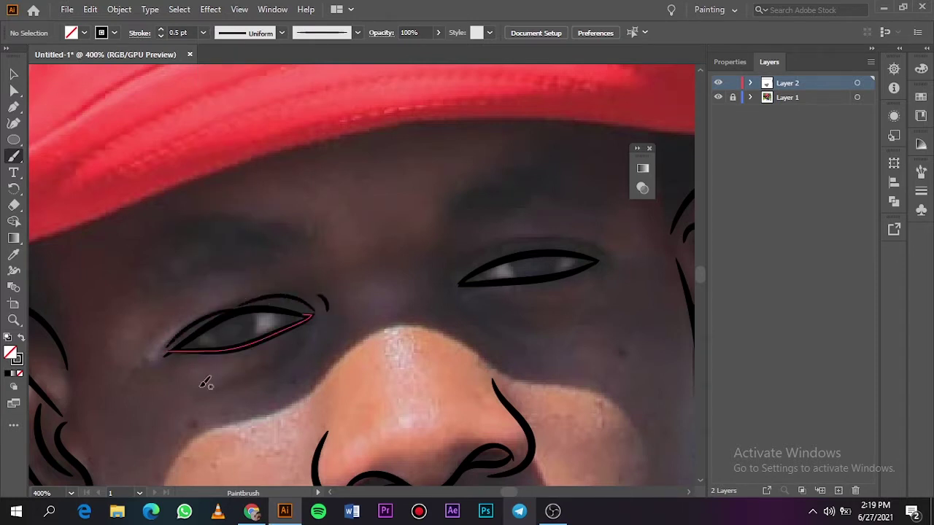
drag(207, 391, 248, 378)
drag(241, 386, 302, 341)
drag(459, 273, 548, 236)
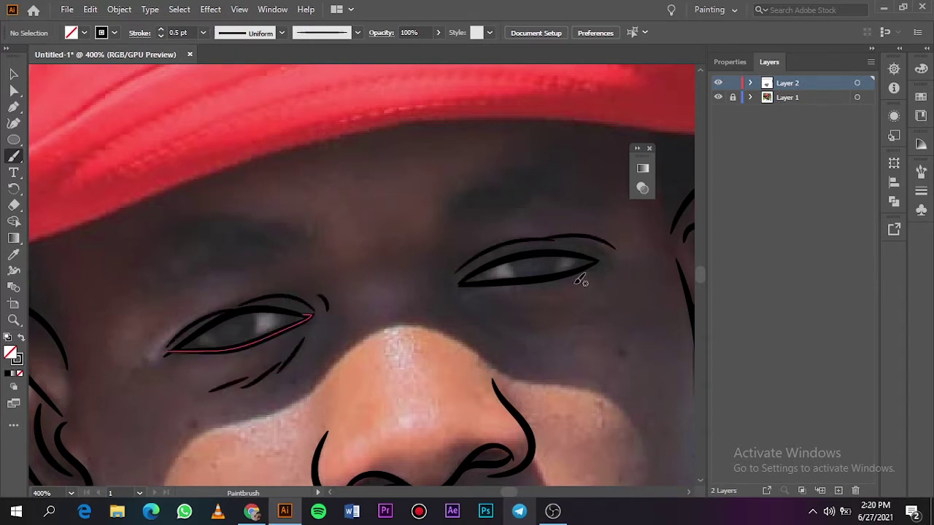
drag(609, 261, 547, 234)
drag(482, 308, 577, 321)
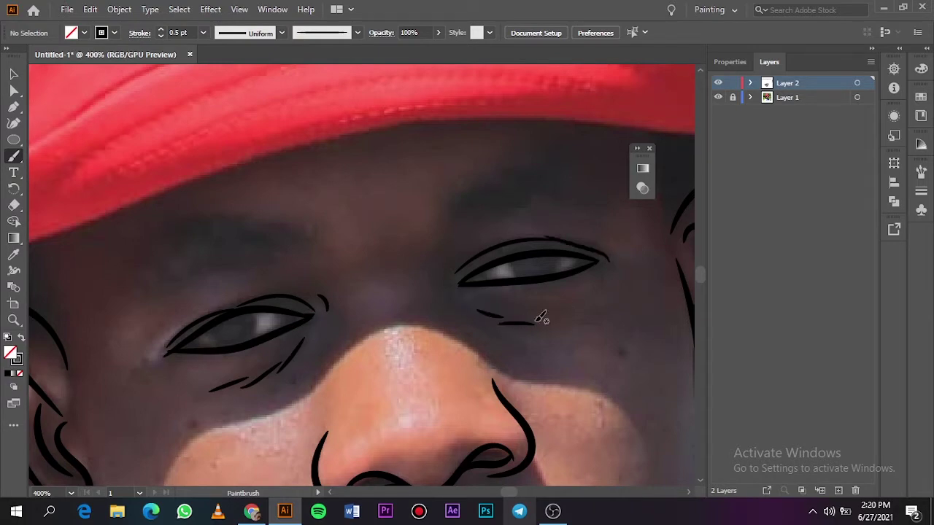
key(ctrl+0)
click(718, 97)
click(718, 97)
Paint the left side of the neck running down from the ear
key(ctrl+equal)
key(ctrl+equal)
key(ctrl+equal)
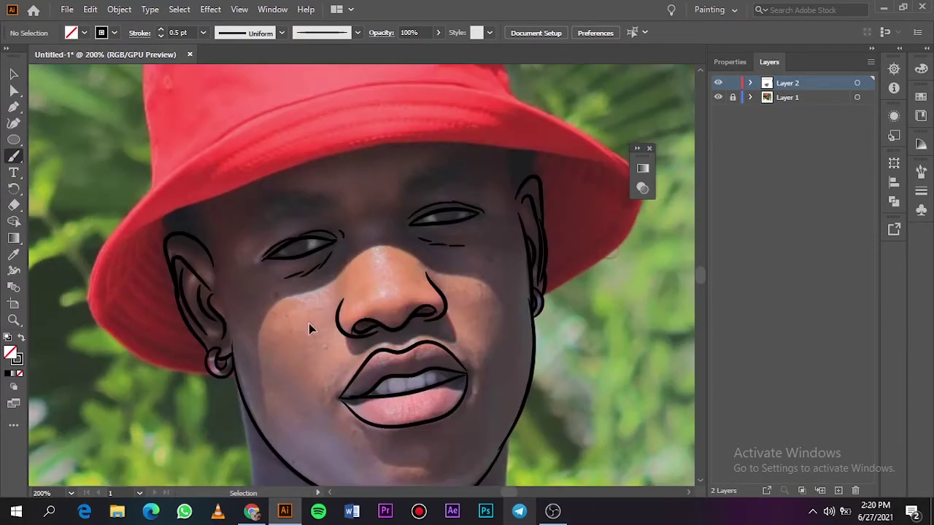
scroll(698, 281, down, 5)
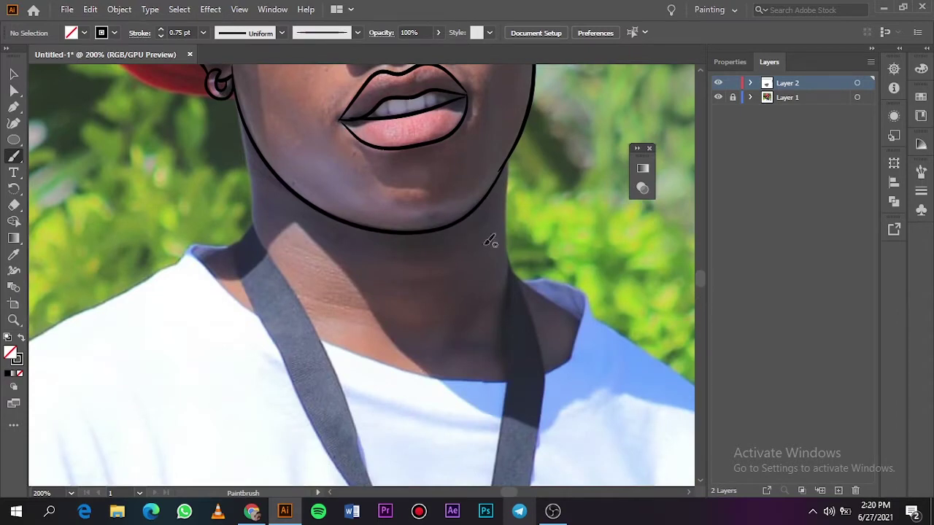
drag(284, 268, 309, 291)
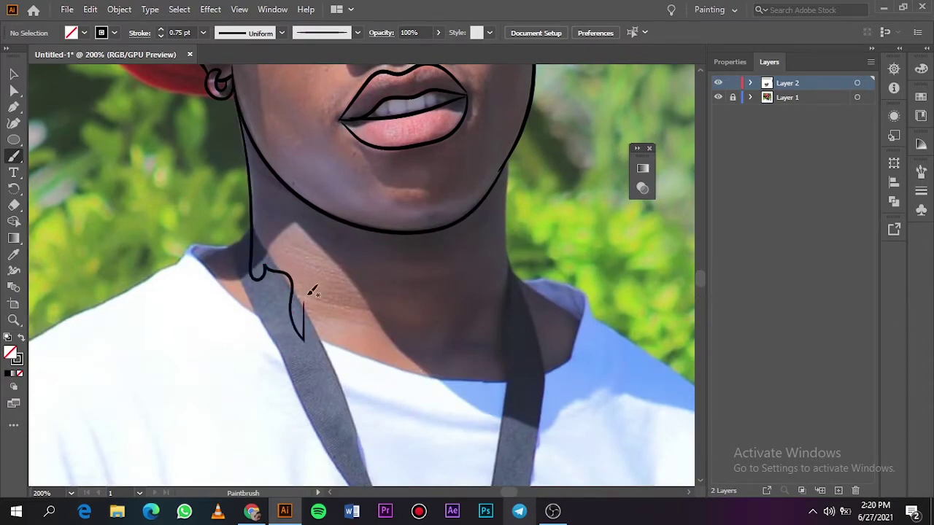
key(ctrl+z)
key(ctrl+equal)
scroll(698, 277, up, 3)
drag(177, 75, 199, 332)
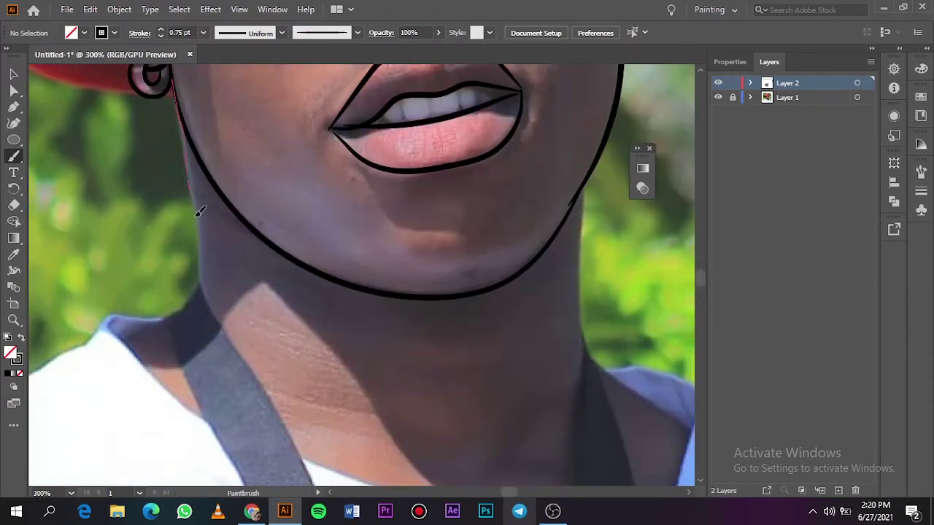
drag(249, 353, 257, 371)
key(ctrl+z)
drag(199, 246, 208, 312)
key(ctrl+z)
drag(177, 84, 199, 220)
Draw a wavy dripping line across the neck base and the right neck side
drag(202, 326, 236, 321)
drag(244, 398, 296, 358)
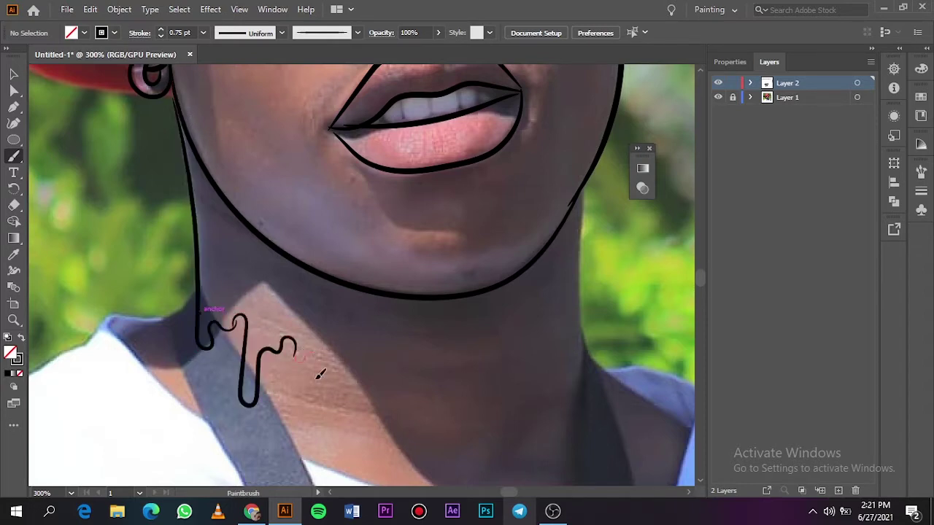
mouse_move(365, 431)
mouse_down()
mouse_move(360, 386)
mouse_move(411, 386)
mouse_up()
key(ctrl+z)
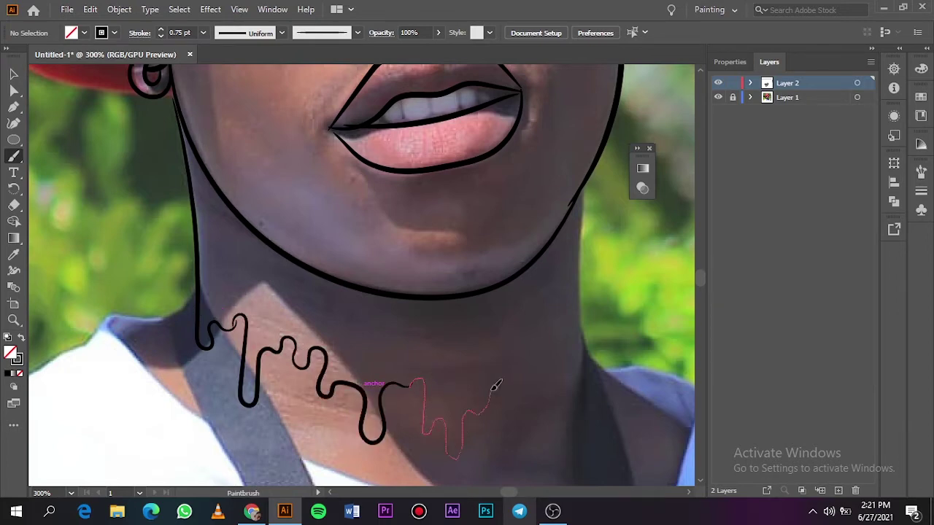
drag(438, 421, 544, 374)
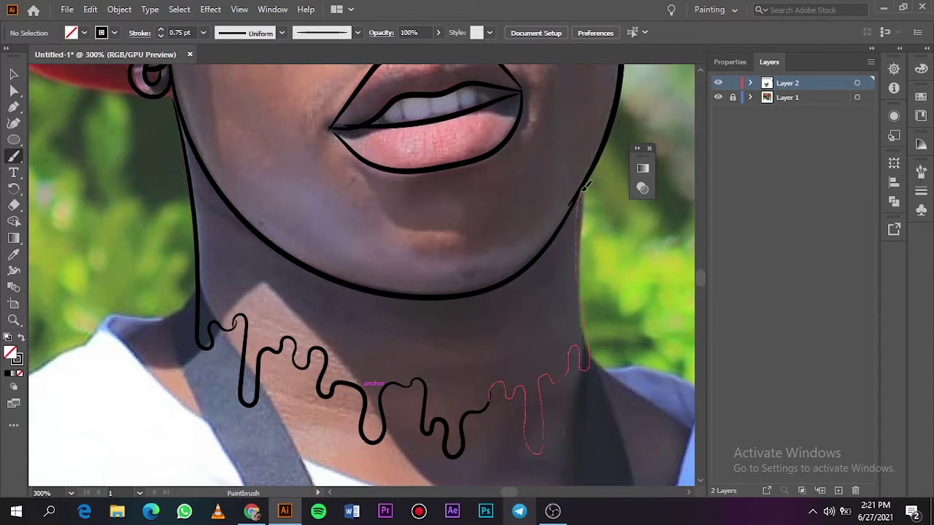
drag(584, 187, 584, 191)
Inspect the drip stroke's hook-end anchor with the Direct Selection tool
click(14, 89)
click(186, 110)
click(238, 335)
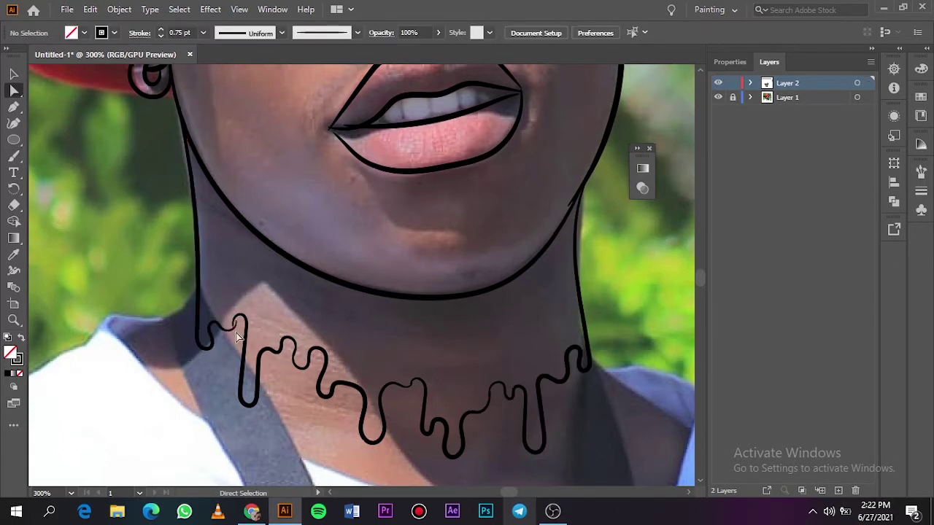
click(237, 336)
key(ctrl+plus)
key(ctrl+plus)
key(ctrl+plus)
click(241, 115)
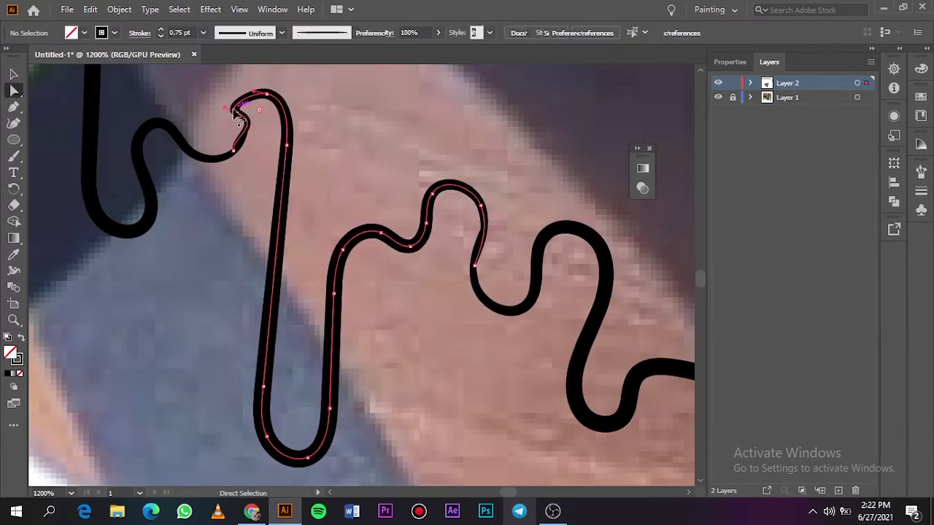
key(ctrl+0)
Toggle the photo layer off and on to preview, then zoom into the neck drips
click(717, 97)
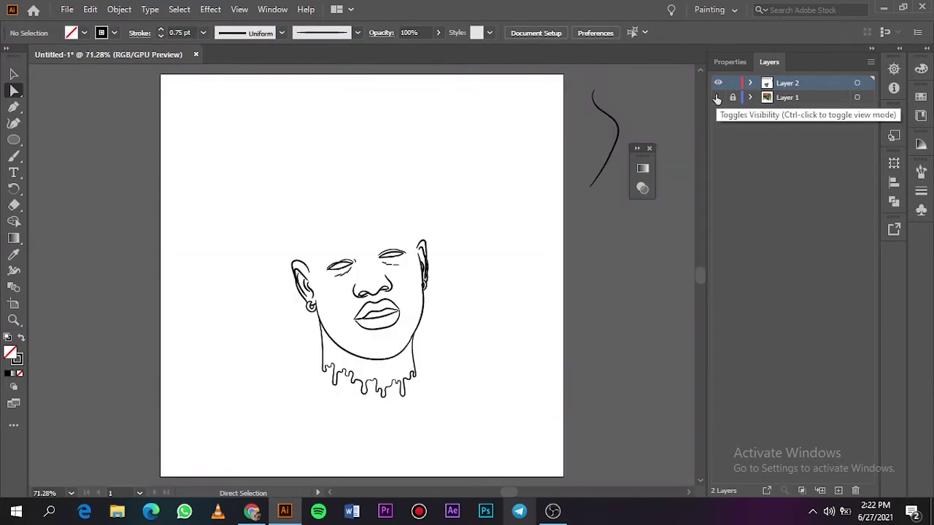
click(717, 97)
click(717, 97)
click(717, 97)
key(ctrl+plus)
key(ctrl+plus)
key(ctrl+plus)
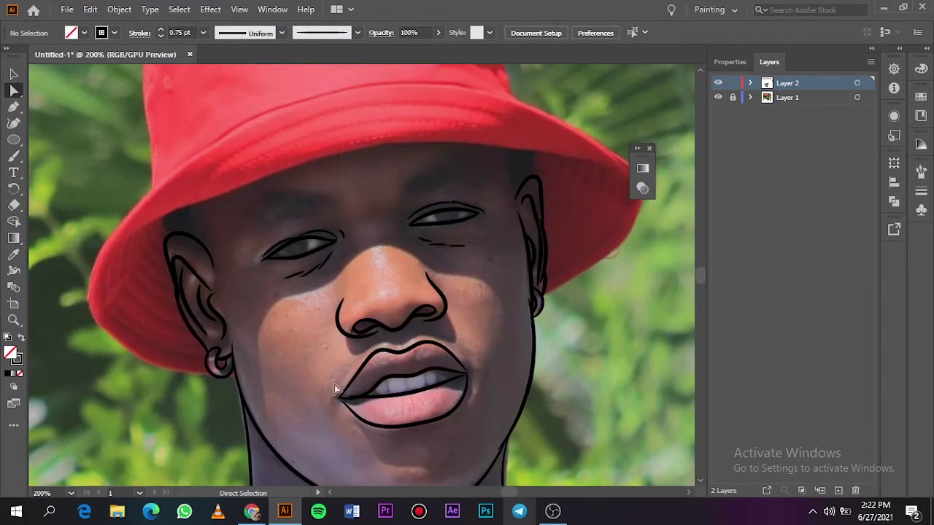
scroll(699, 276, down, 3)
scroll(699, 276, down, 5)
key(ctrl+plus)
key(ctrl+plus)
Paint several small hanging drips below the neck curve with the Paintbrush
key(b)
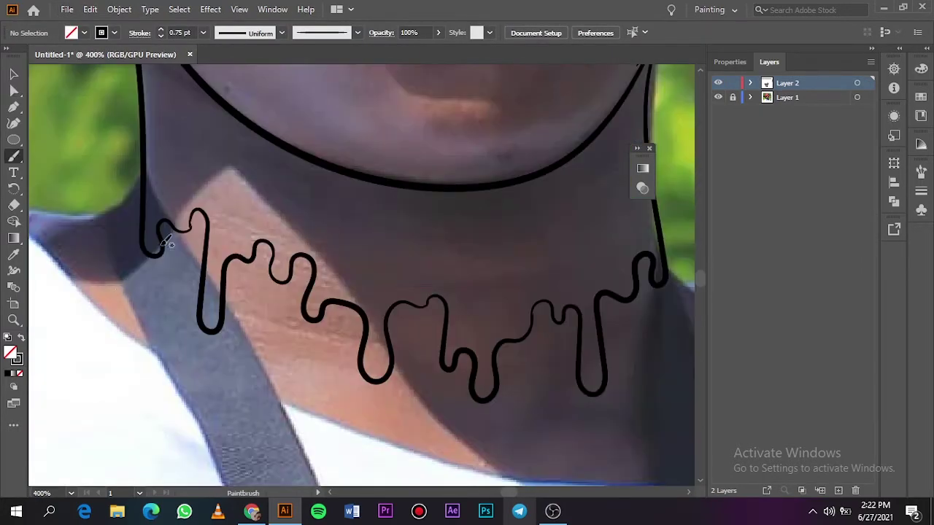
drag(194, 257, 197, 260)
drag(221, 313, 259, 312)
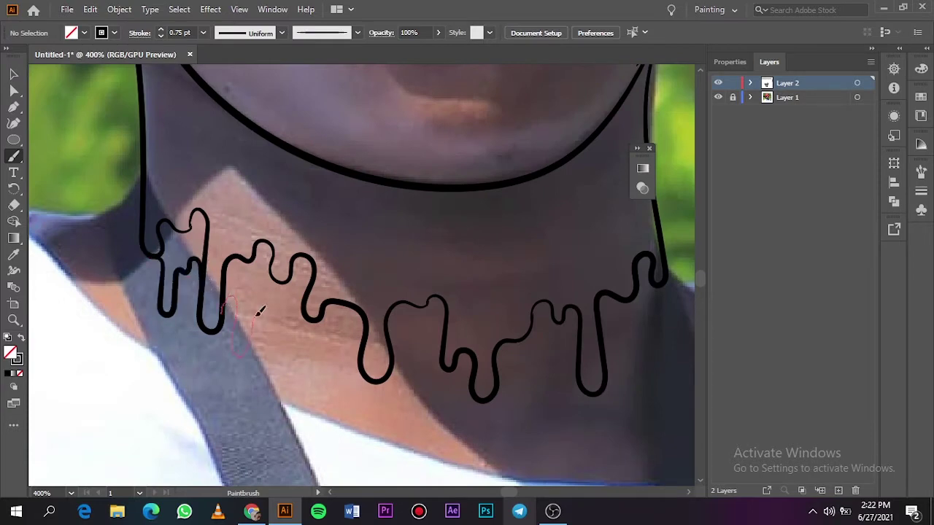
drag(363, 362, 362, 348)
key(ctrl+z)
drag(219, 327, 232, 310)
drag(310, 310, 321, 316)
mouse_move(321, 316)
mouse_down()
mouse_move(317, 373)
mouse_move(362, 359)
mouse_up()
Fit the artboard and toggle the photo layer to check the drips
key(ctrl+0)
click(718, 97)
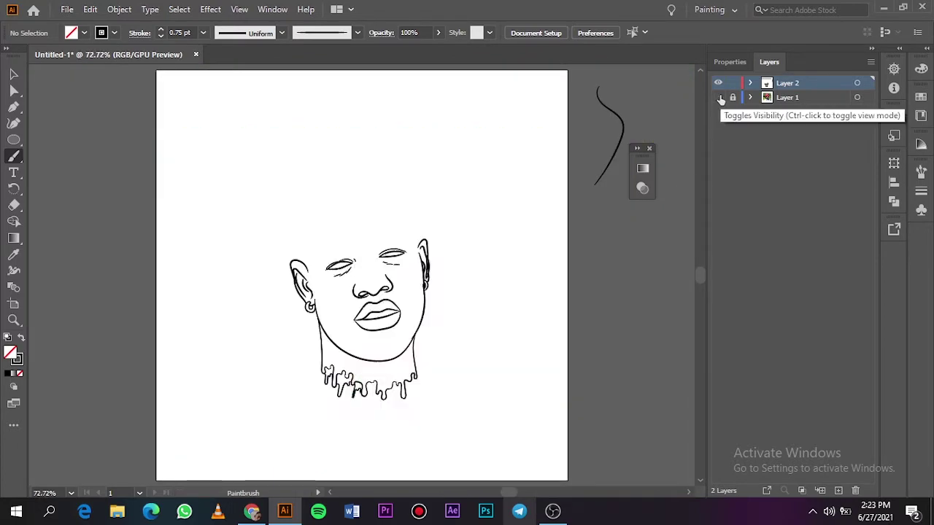
click(718, 98)
scroll(389, 378, up, 5)
Add four more drips down the right side, centre and left of the neck
mouse_move(587, 271)
mouse_down()
mouse_move(590, 328)
mouse_move(549, 330)
mouse_move(474, 364)
mouse_move(530, 349)
mouse_up()
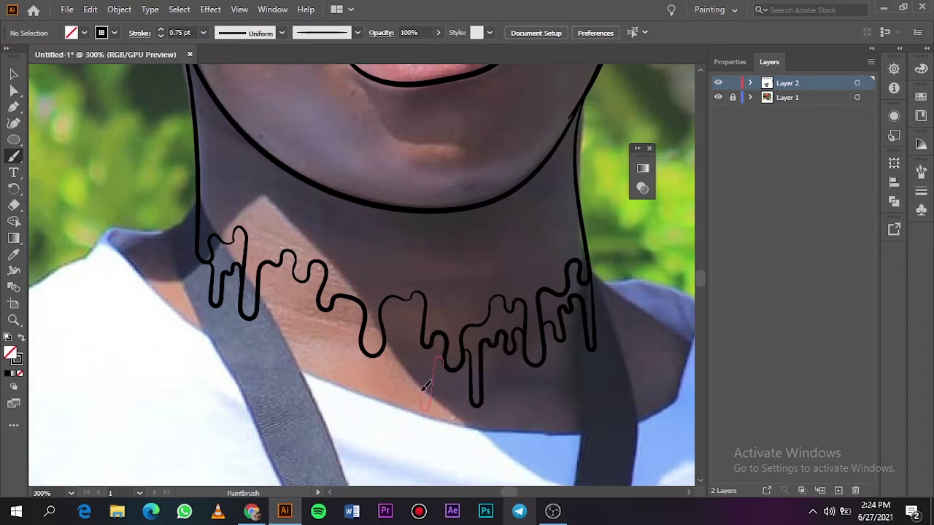
drag(400, 327, 345, 374)
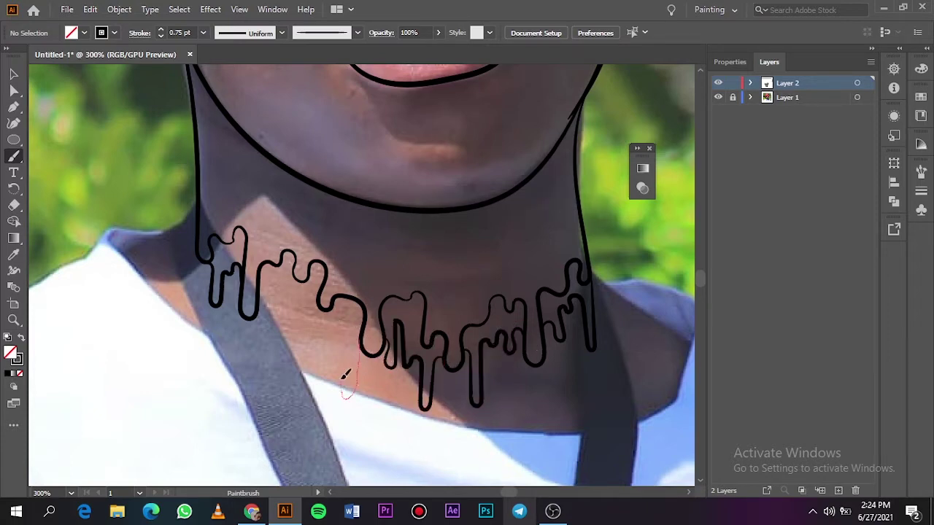
drag(266, 290, 262, 303)
drag(326, 285, 329, 307)
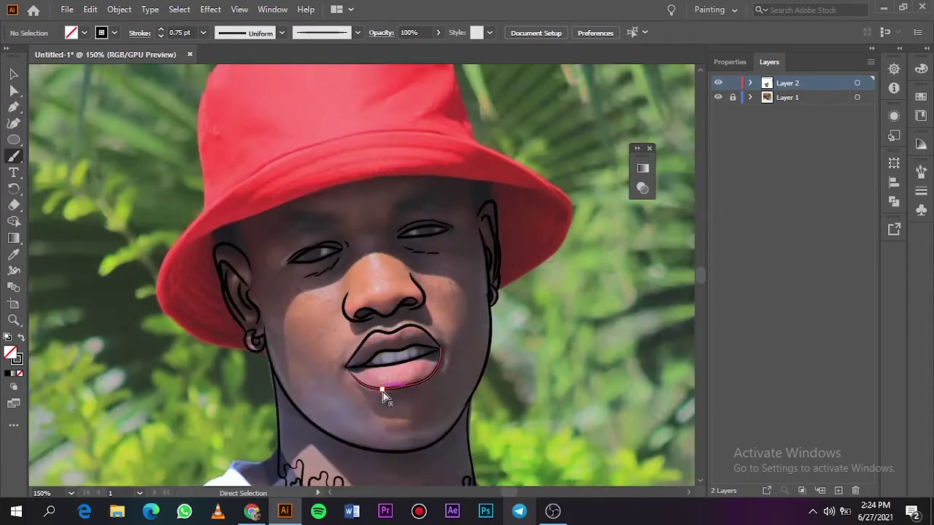
Hide the photo, then outline the hat brim edge and add a short line under the earring
click(718, 98)
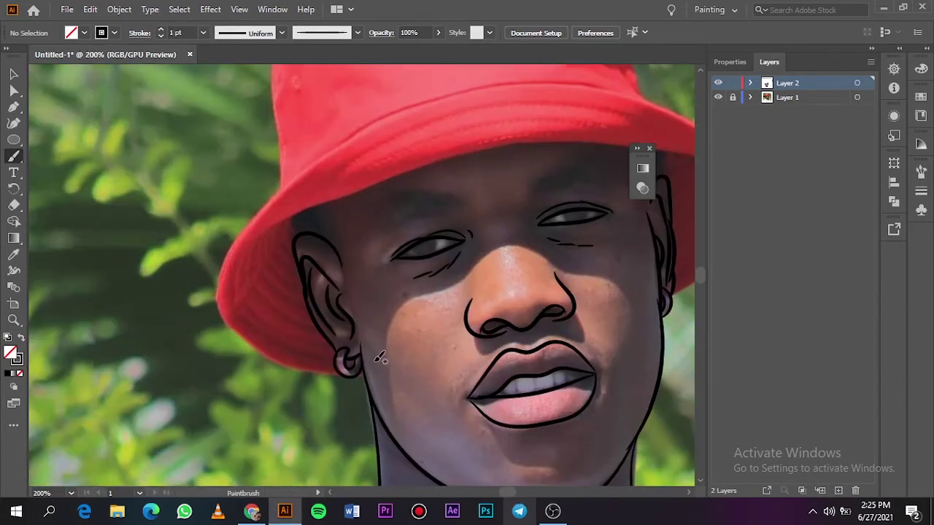
drag(350, 374, 363, 377)
drag(484, 90, 548, 81)
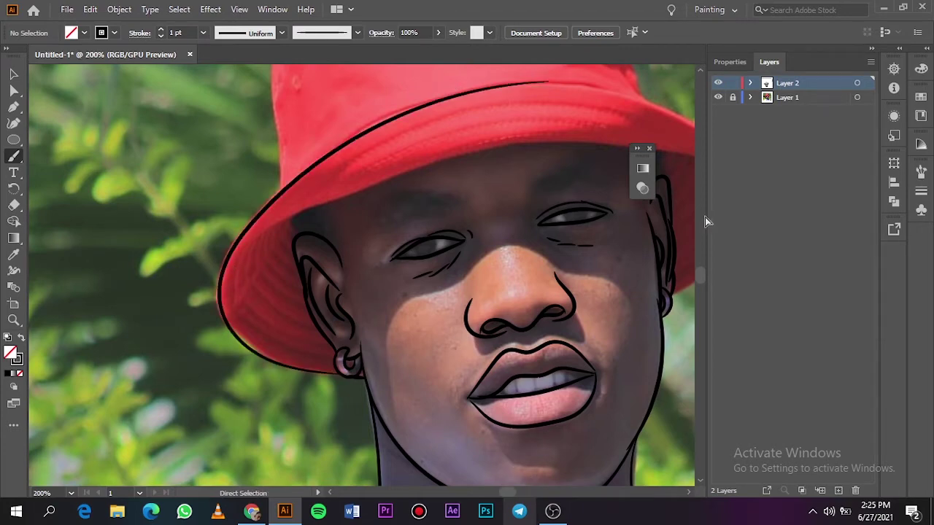
scroll(696, 276, left, 3)
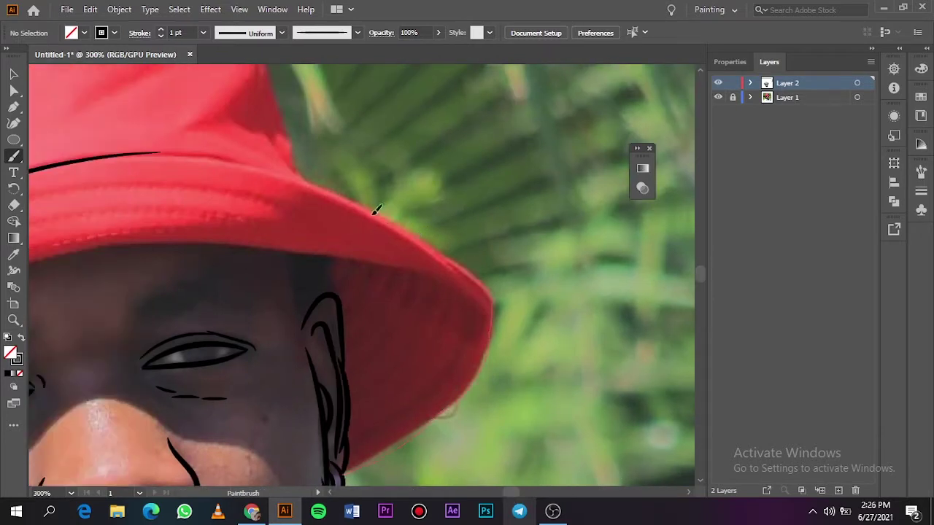
drag(194, 151, 106, 151)
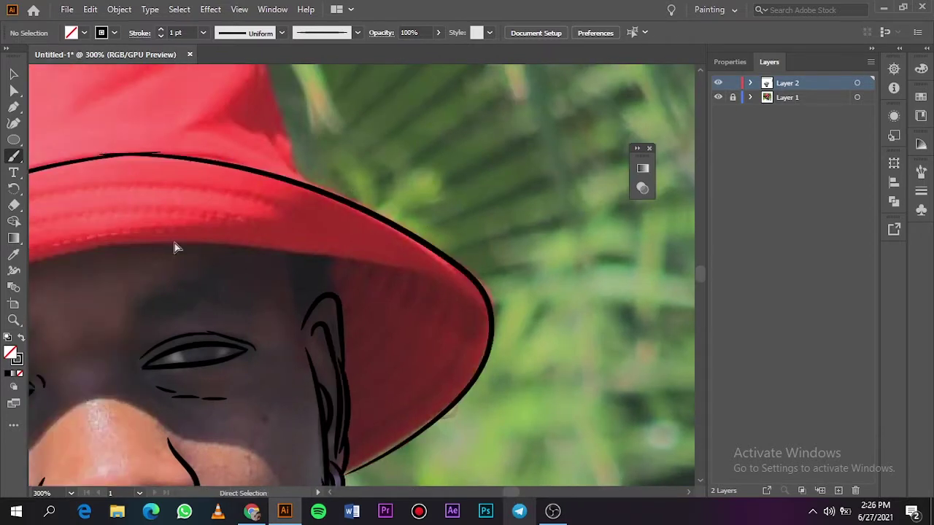
scroll(510, 486, left, 10)
Select the hat brim outline, then deselect it and fit the artboard
key(v)
click(546, 155)
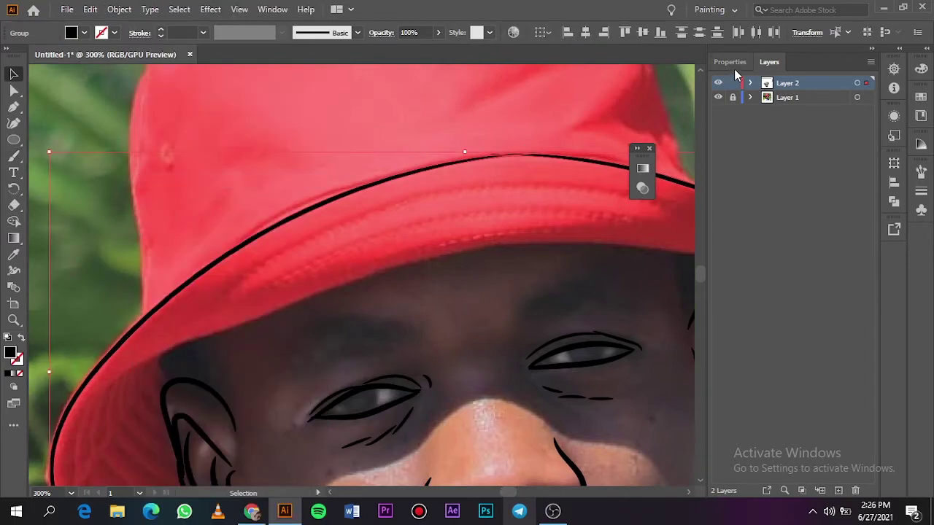
scroll(546, 156, up, 3)
key(ctrl+shift+a)
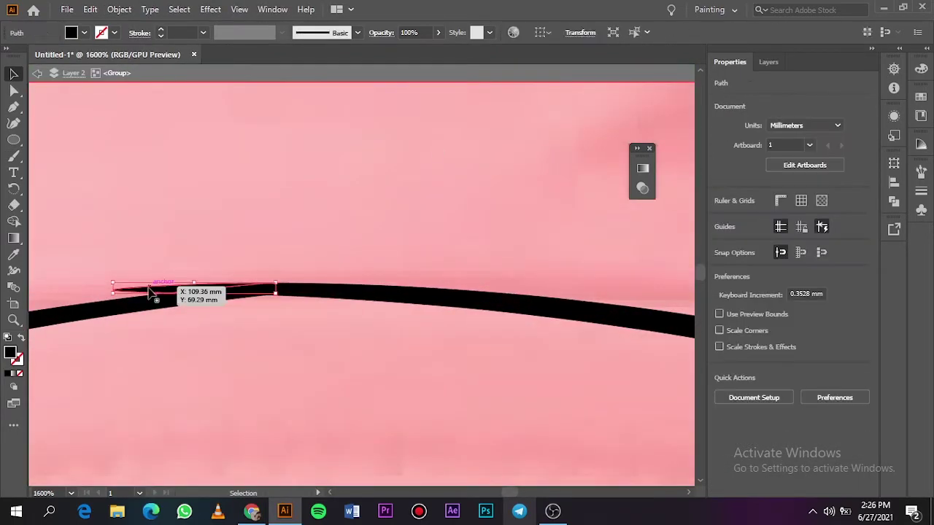
key(ctrl+0)
scroll(392, 252, up, 3)
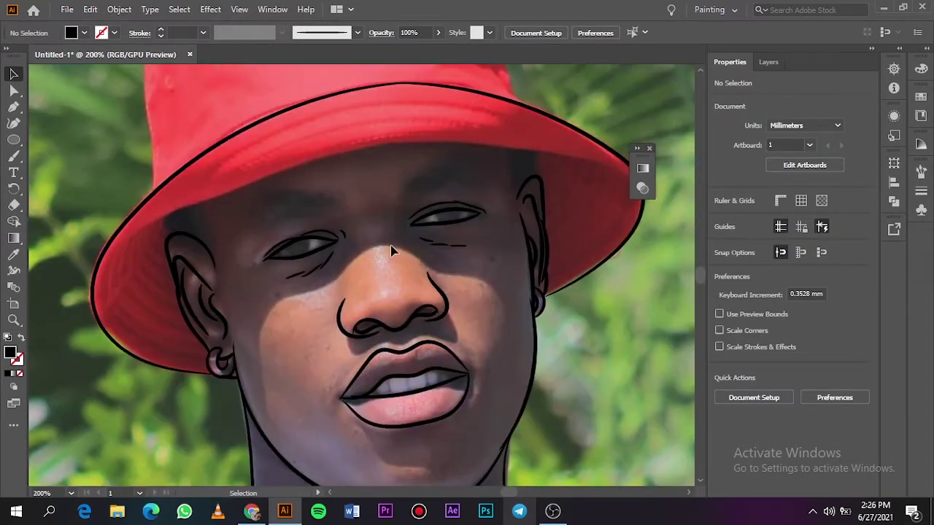
Trace the inner hat brim and the crown's right, top and left edges
key(b)
drag(121, 250, 290, 167)
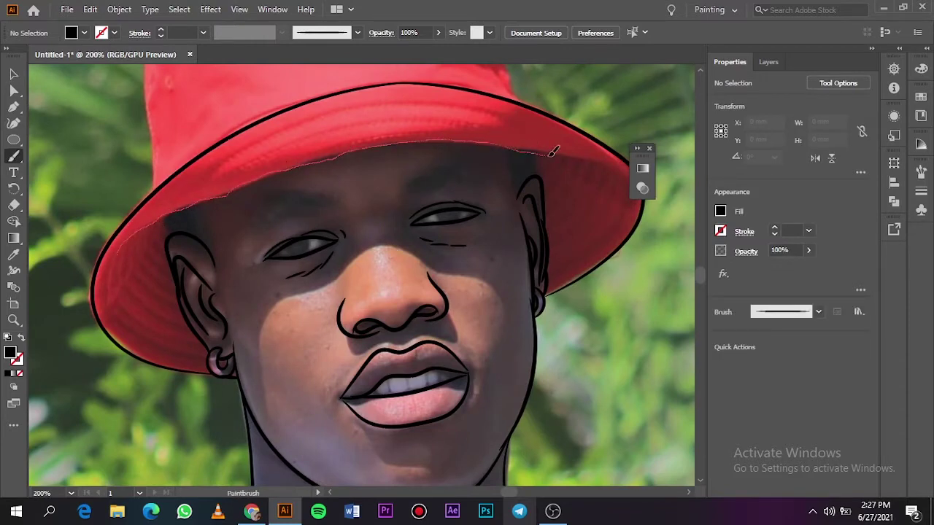
drag(465, 138, 624, 174)
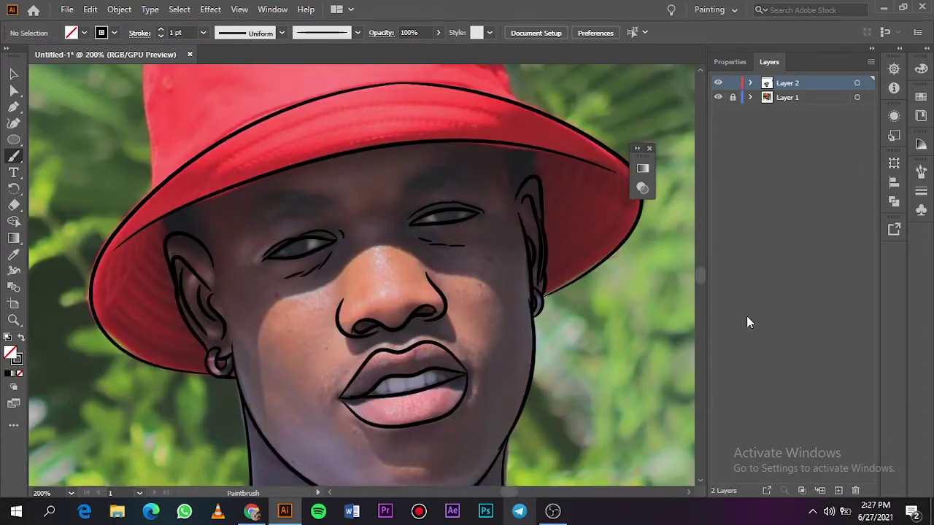
scroll(511, 306, up, 5)
drag(498, 297, 518, 319)
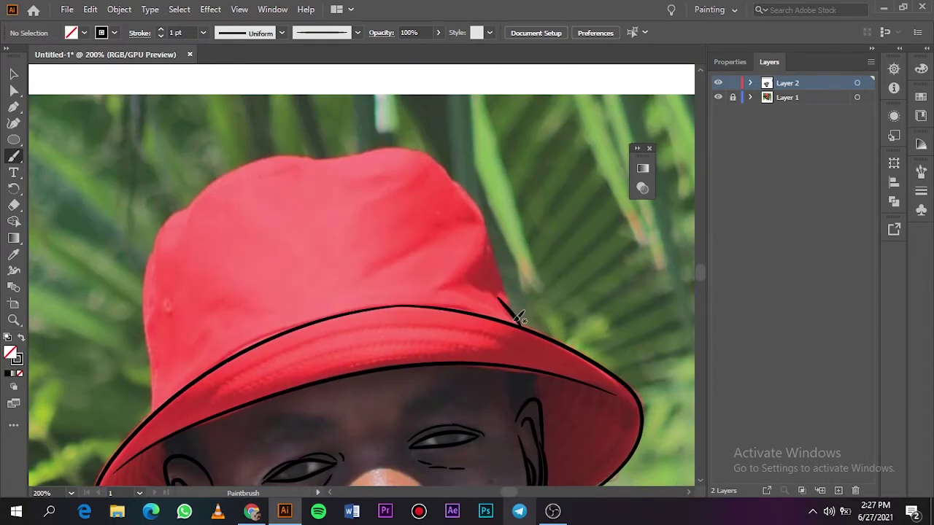
mouse_move(489, 226)
mouse_down()
mouse_move(452, 172)
mouse_move(306, 167)
mouse_up()
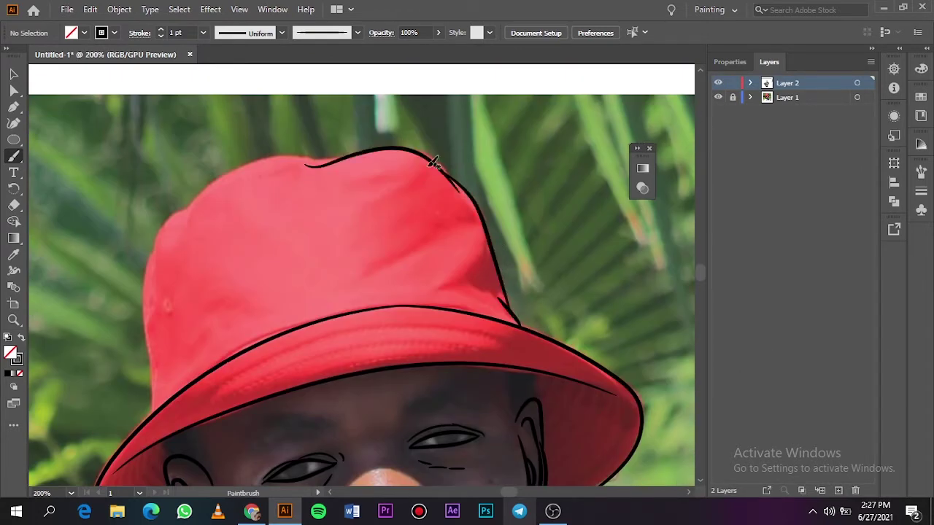
drag(192, 207, 155, 301)
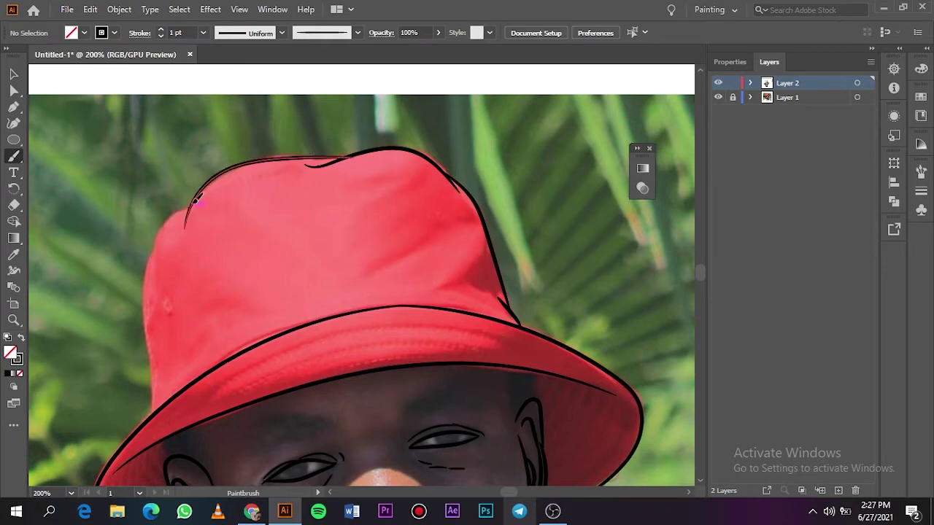
Fill the nostril with a black Pencil shape
key(ctrl+0)
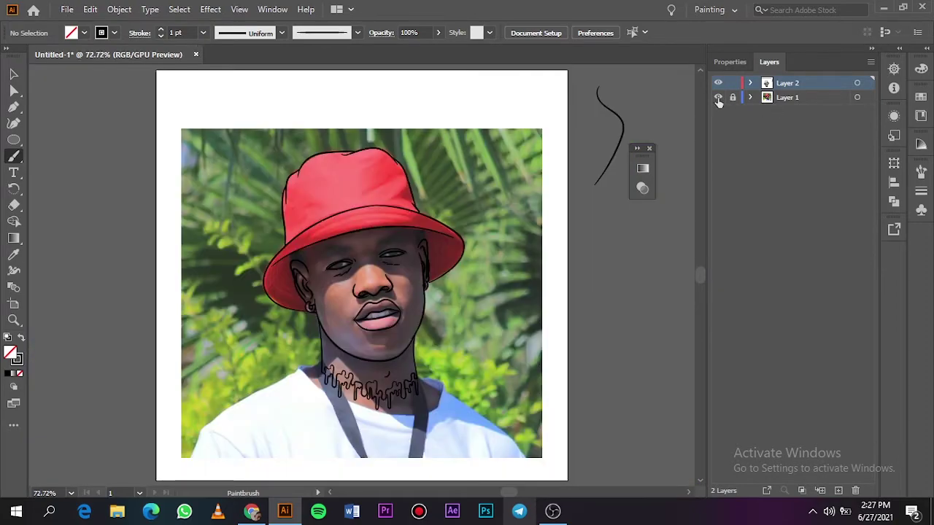
alt+scroll(391, 359, up, 5)
key(n)
alt+scroll(391, 360, up, 3)
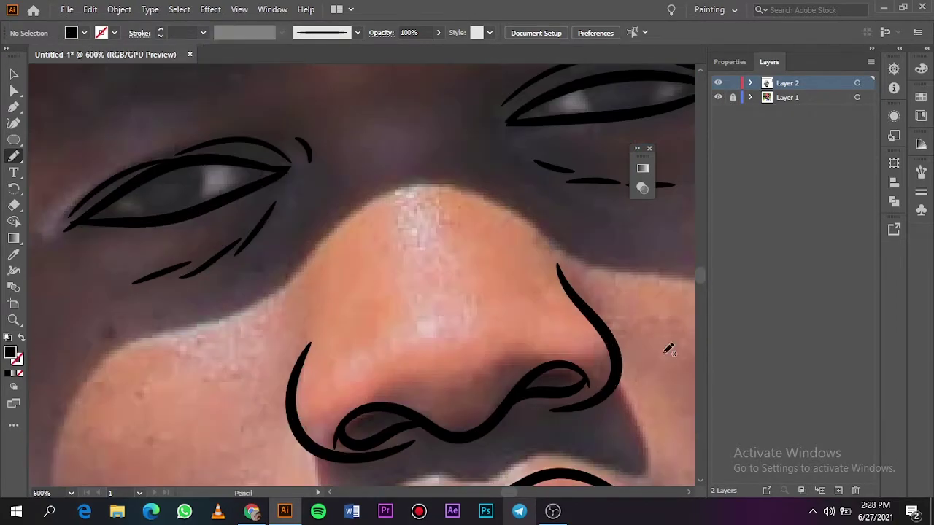
scroll(700, 278, down, 3)
scroll(700, 279, up, 3)
drag(355, 270, 403, 257)
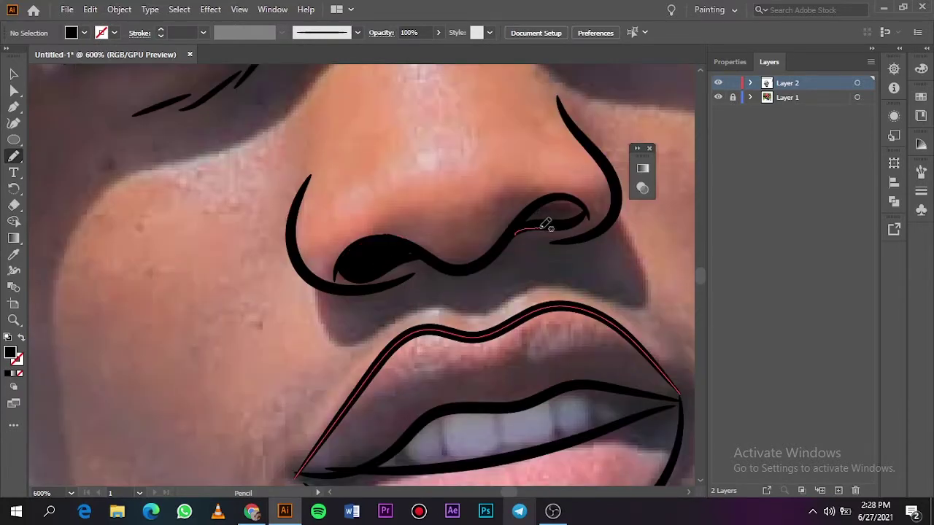
scroll(700, 276, down, 3)
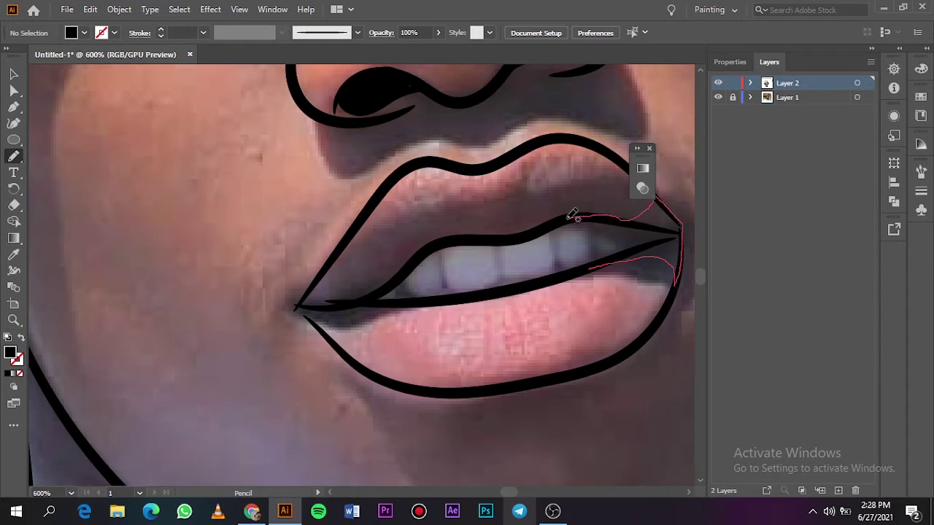
Add black shadow shapes at the right and left lip corners and along the lip line
drag(619, 235, 593, 269)
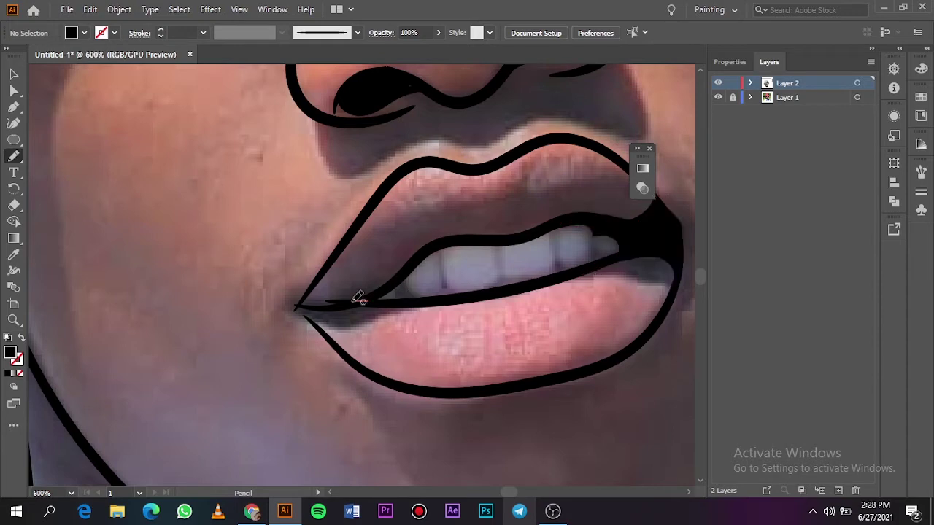
drag(357, 297, 291, 298)
drag(395, 303, 398, 305)
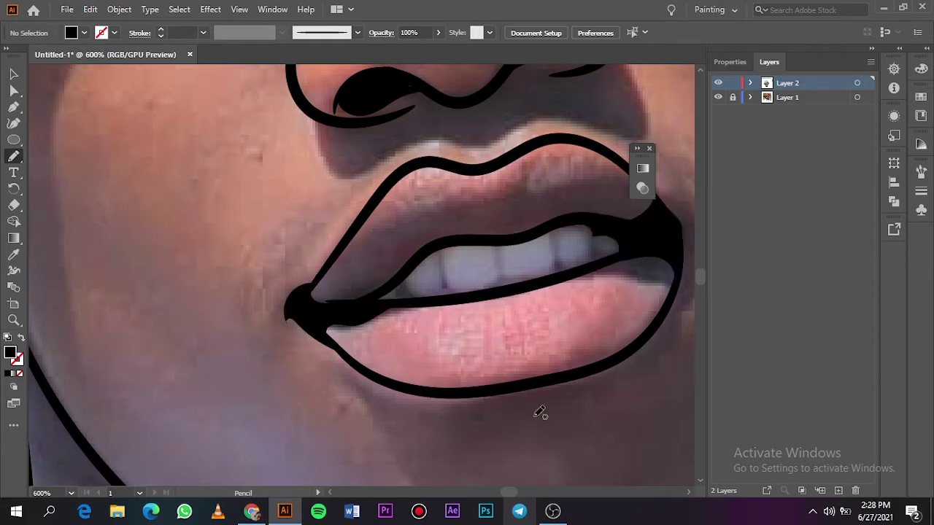
scroll(212, 271, right, 3)
drag(217, 292, 244, 286)
Add black shapes between and under the teeth, then preview with the photo hidden
drag(301, 284, 206, 278)
key(ctrl+z)
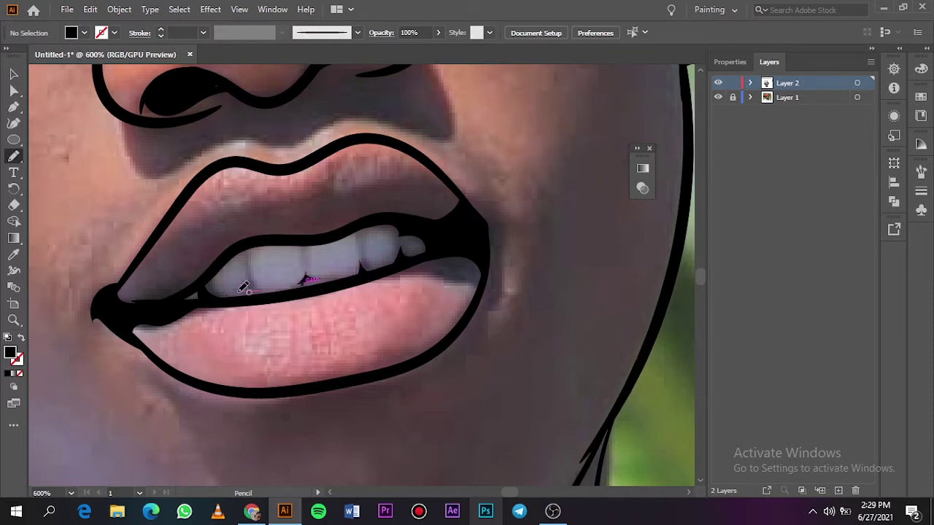
drag(243, 287, 252, 276)
scroll(239, 289, up, 2)
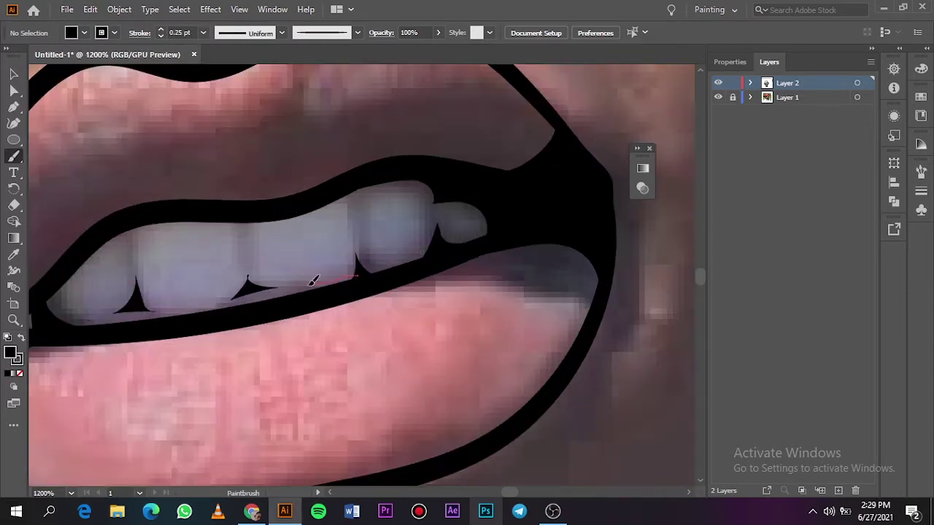
drag(92, 311, 80, 315)
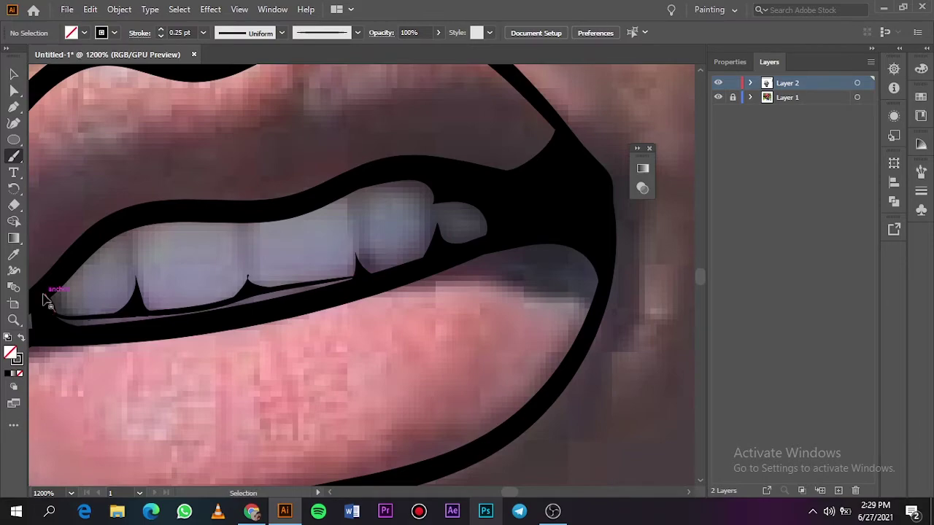
key(ctrl+0)
click(719, 97)
click(718, 97)
Draw a black shadow shape between the brim and the first ear, then preview it
double_click(718, 97)
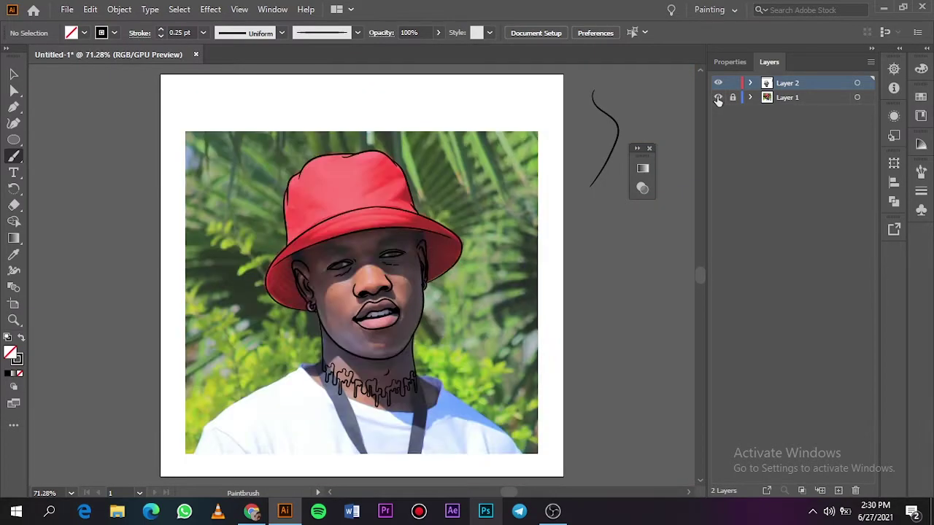
key(ctrl+plus)
key(ctrl+plus)
key(ctrl+plus)
scroll(506, 497, left, 5)
key(n)
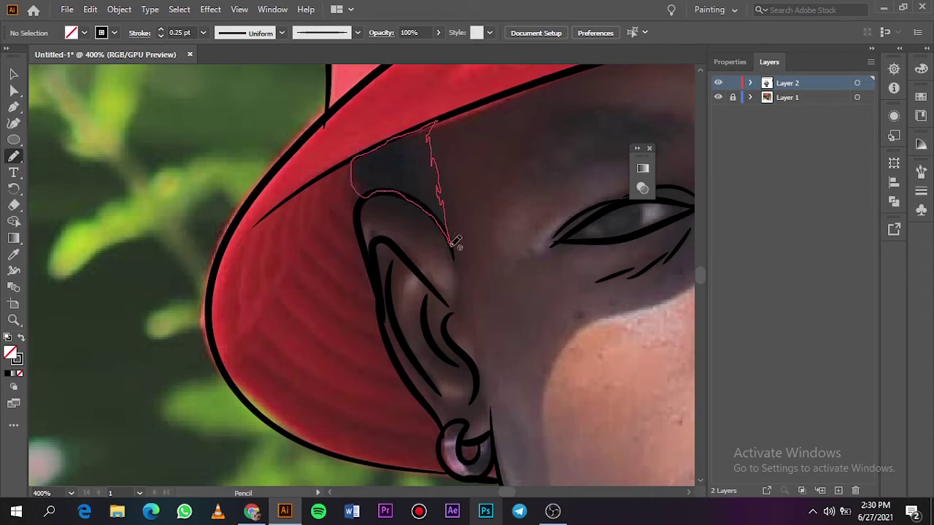
drag(434, 136, 453, 248)
key(v)
key(ctrl+0)
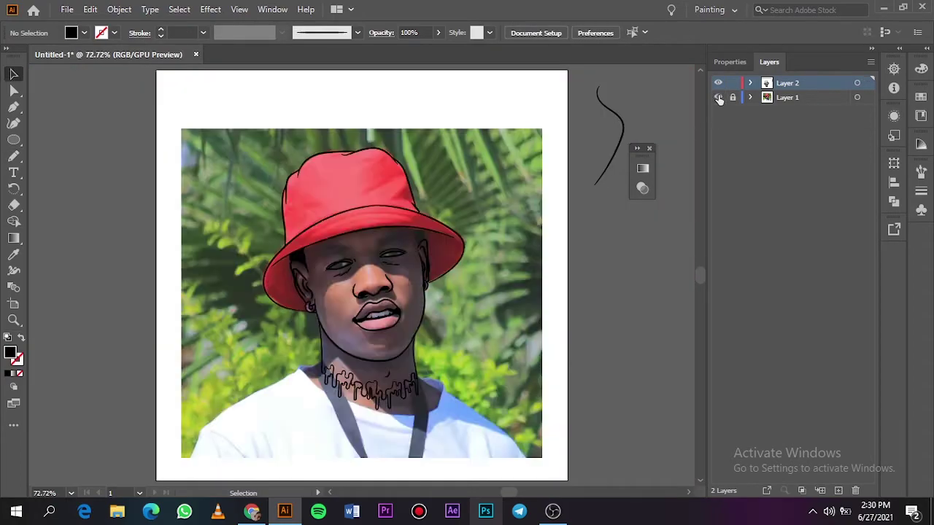
click(718, 97)
click(718, 97)
Draw the matching shadow under the brim by the other ear and compare with the photo
key(ctrl+plus)
key(ctrl+plus)
key(ctrl+plus)
scroll(324, 121, right, 5)
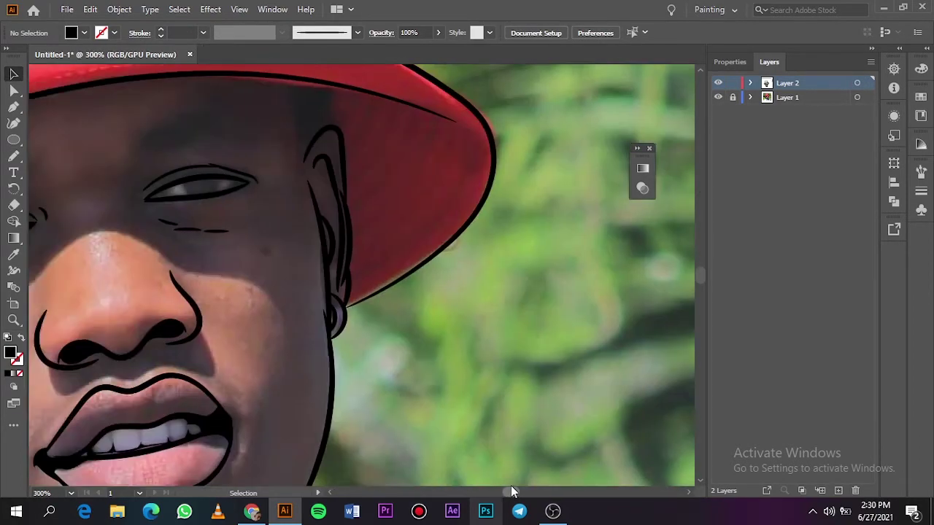
key(ctrl+plus)
scroll(324, 121, up, 5)
key(n)
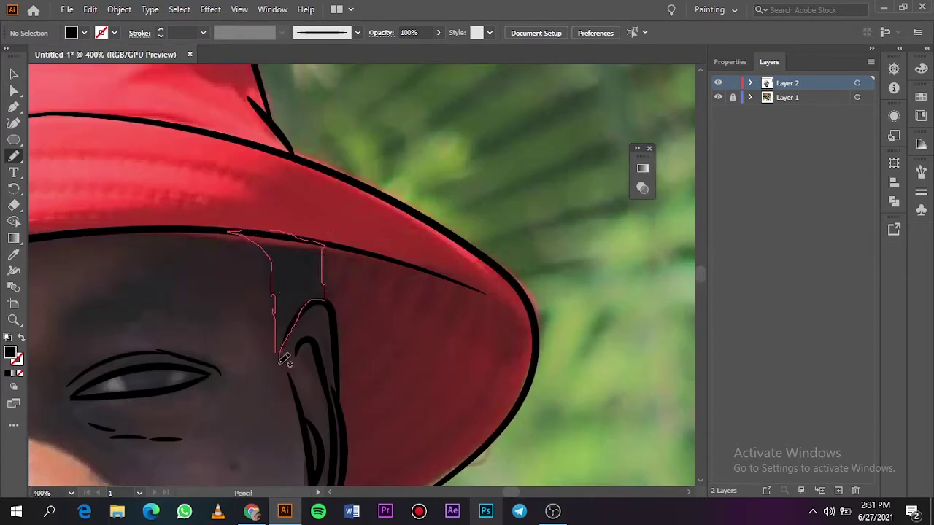
drag(285, 359, 283, 361)
key(ctrl+0)
click(718, 97)
click(718, 97)
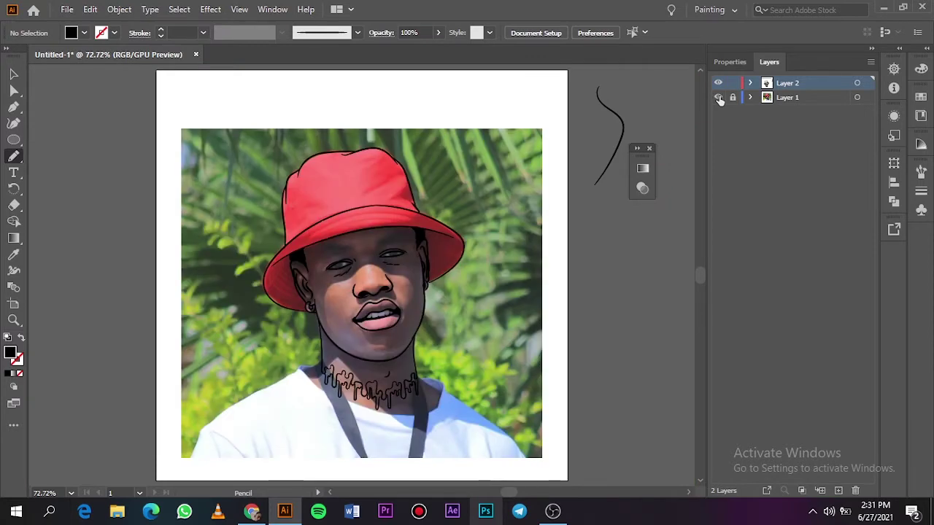
click(719, 97)
click(718, 97)
scroll(403, 232, up, 5)
Draw filled black eyebrows above the left and right eyes, then preview without the photo
scroll(508, 487, down, 3)
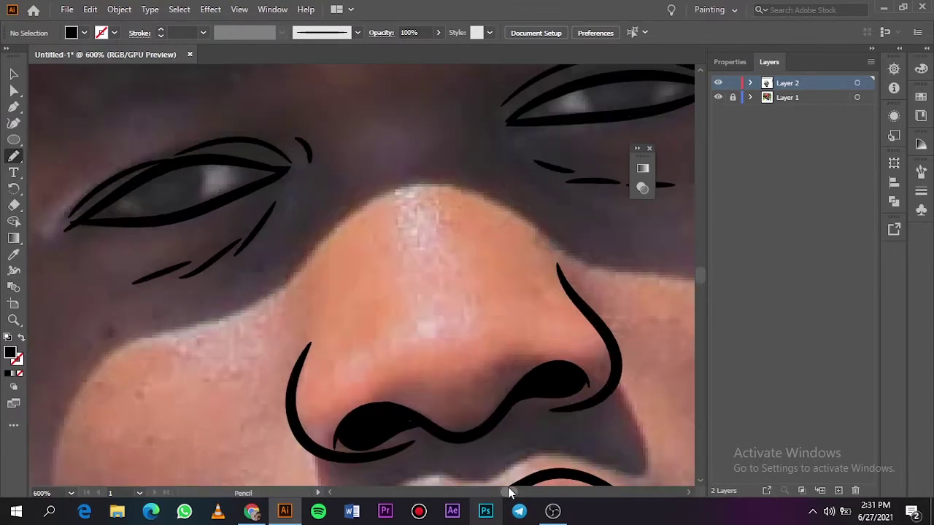
scroll(508, 487, left, 3)
scroll(699, 273, up, 4)
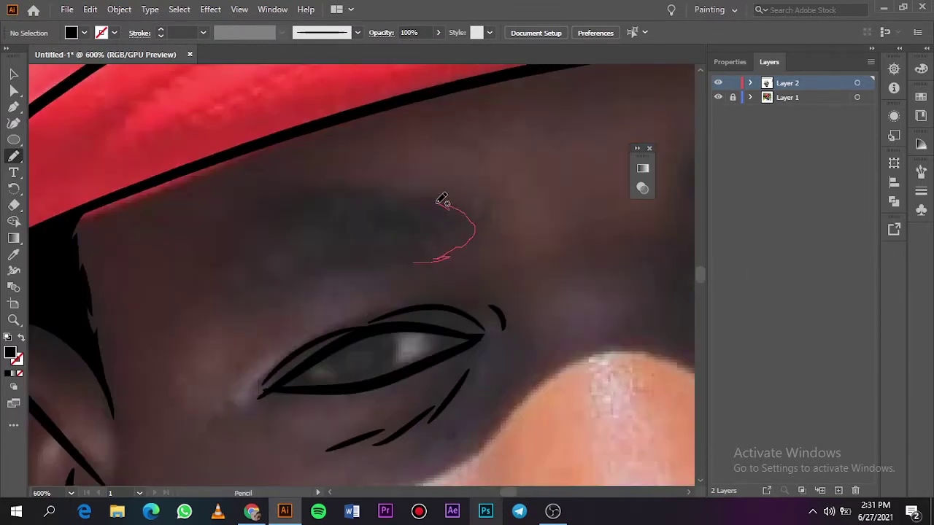
mouse_move(443, 200)
mouse_down()
mouse_move(328, 175)
mouse_move(238, 253)
mouse_move(183, 338)
mouse_move(373, 253)
mouse_move(418, 259)
mouse_up()
key(ctrl+minus)
key(ctrl+minus)
key(ctrl+minus)
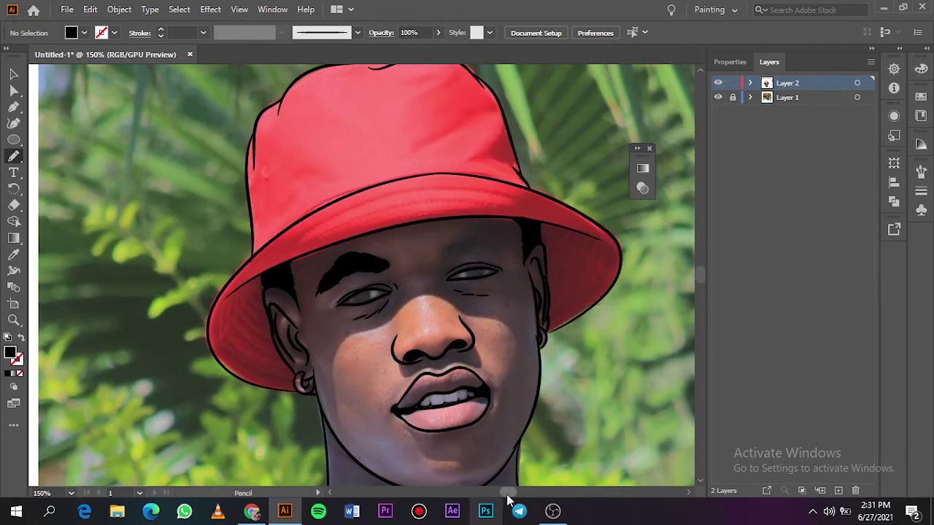
key(ctrl+plus)
key(ctrl+plus)
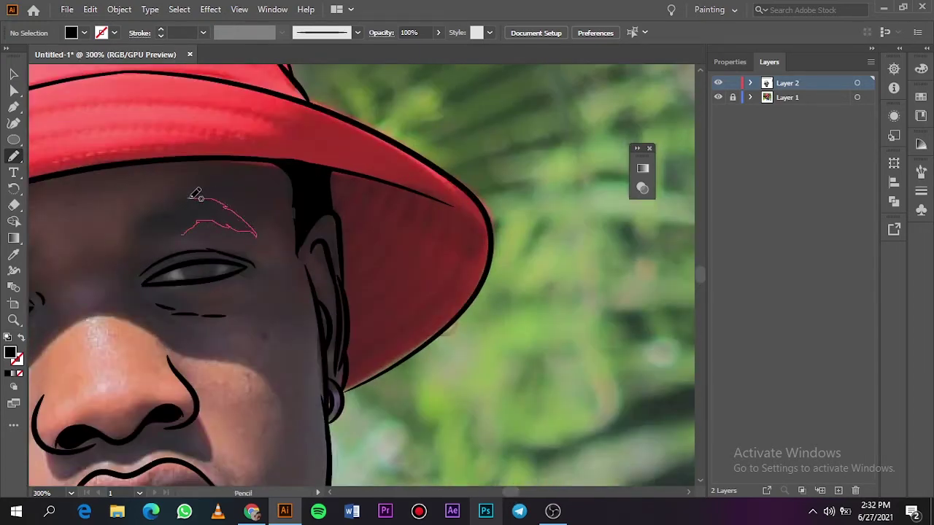
drag(164, 234, 156, 232)
key(ctrl+0)
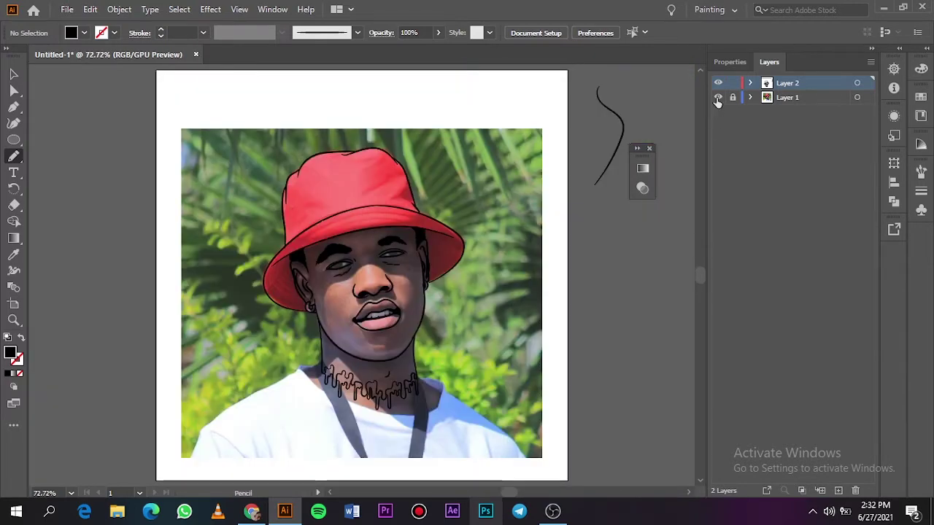
click(718, 97)
click(718, 98)
key(ctrl+plus)
key(ctrl+plus)
key(ctrl+plus)
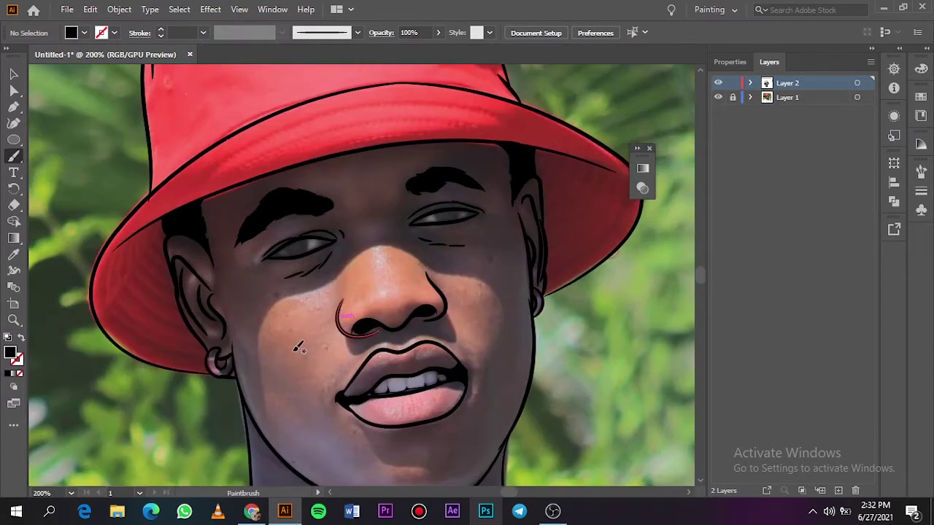
Paint a hook line and drip strokes on the cheeks, temple and jaw
key(b)
drag(265, 333, 263, 339)
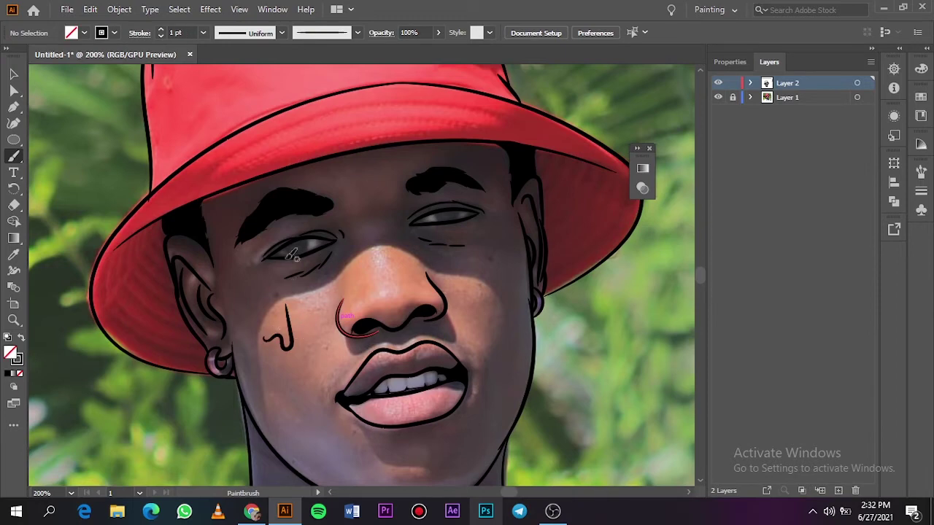
drag(484, 290, 476, 292)
key(ctrl+z)
scroll(700, 276, down, 3)
drag(322, 299, 317, 265)
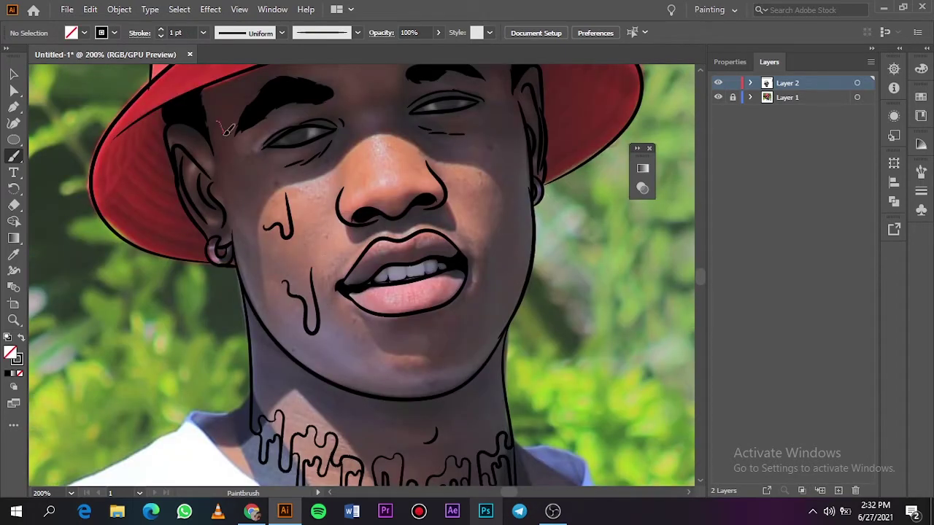
drag(226, 129, 238, 125)
drag(257, 302, 263, 257)
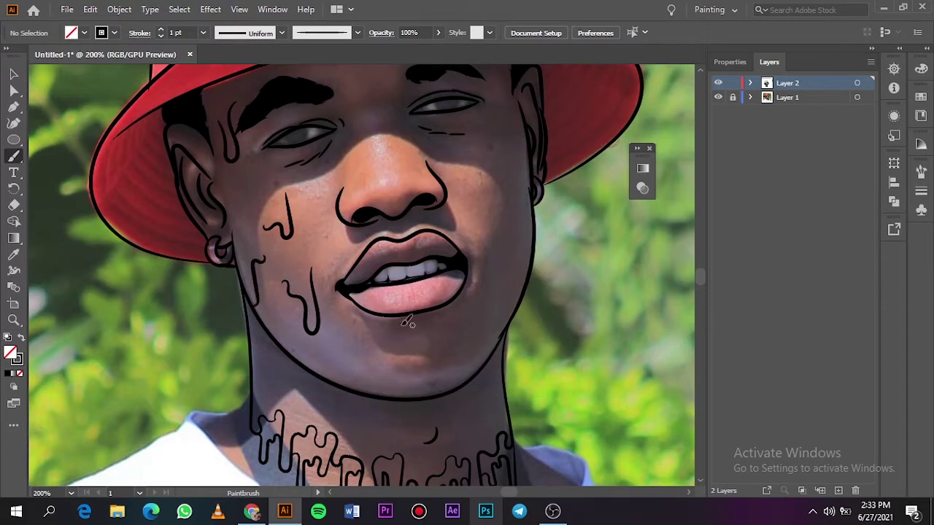
Add drips on the chin, right cheek, under the eye, nose and forehead
drag(448, 376, 438, 382)
mouse_move(494, 254)
mouse_down()
mouse_move(520, 198)
mouse_move(488, 136)
mouse_up()
drag(364, 165, 387, 102)
scroll(502, 237, up, 3)
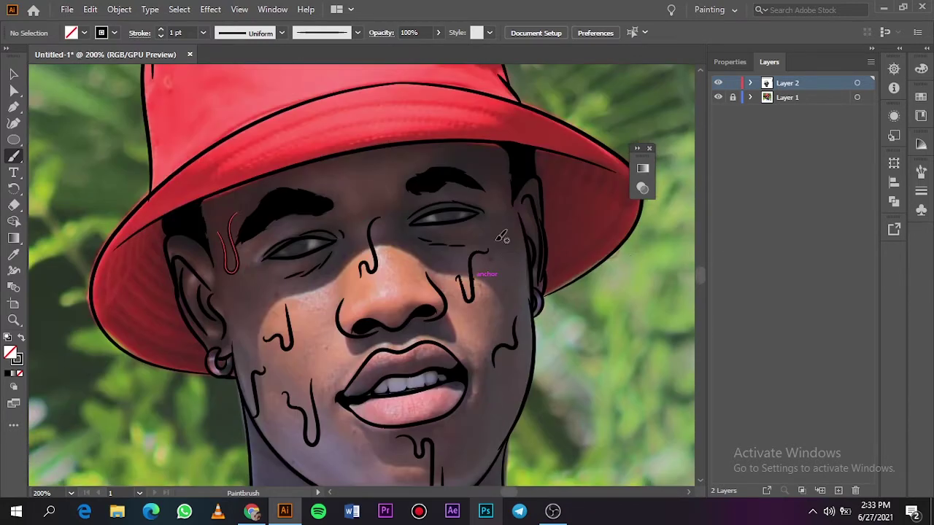
drag(508, 159, 509, 157)
drag(369, 196, 353, 144)
Toggle the photo layer to check the line art, leaving the photo hidden
key(ctrl+0)
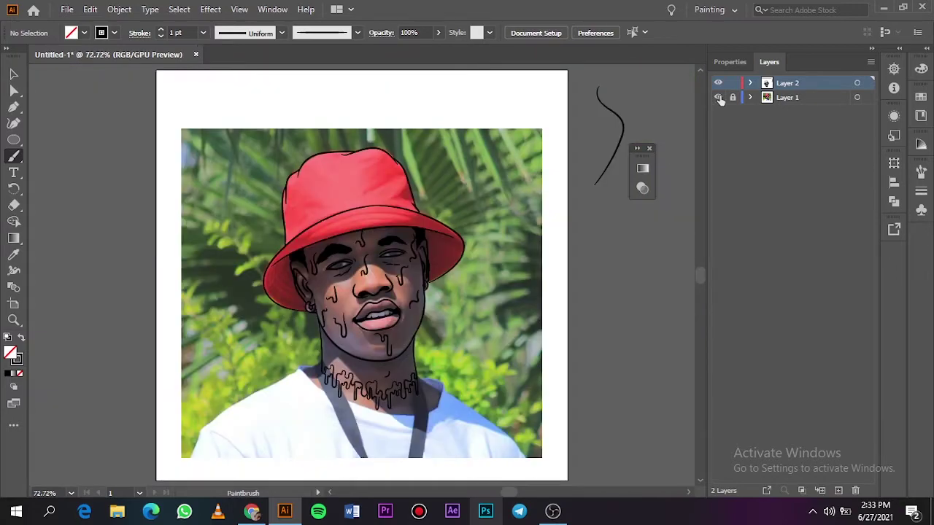
click(718, 97)
click(719, 97)
key(ctrl+plus)
key(ctrl+plus)
click(718, 97)
key(ctrl+0)
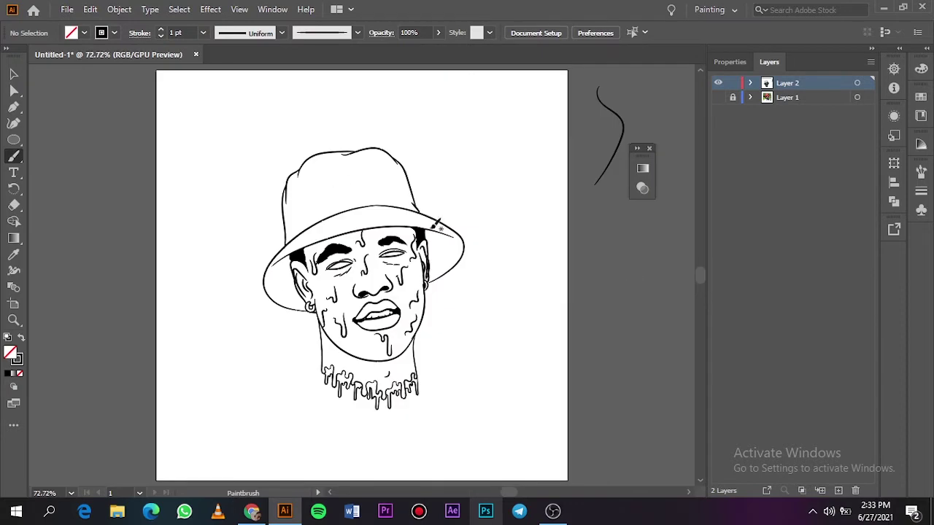
Marquee-select all the line art and expand its brush strokes into solid shapes with Expand Appearance
key(v)
drag(240, 122, 502, 423)
click(119, 9)
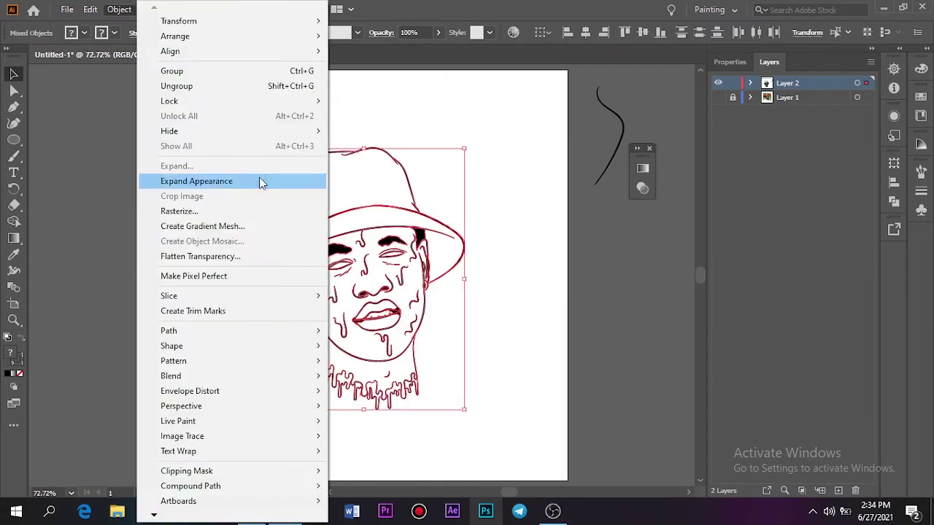
click(261, 182)
click(727, 63)
click(598, 151)
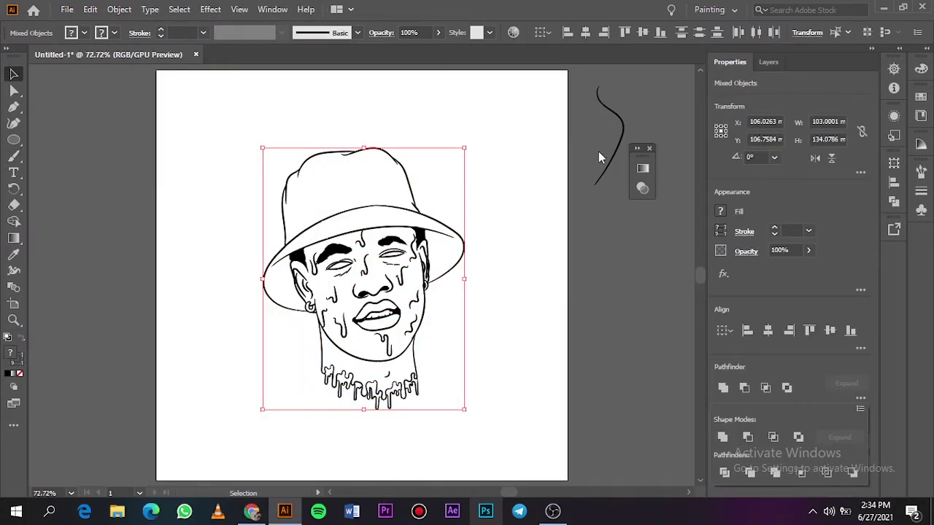
Duplicate Layer 2 as a backup copy and place shades.pdf beside the artboard
click(771, 62)
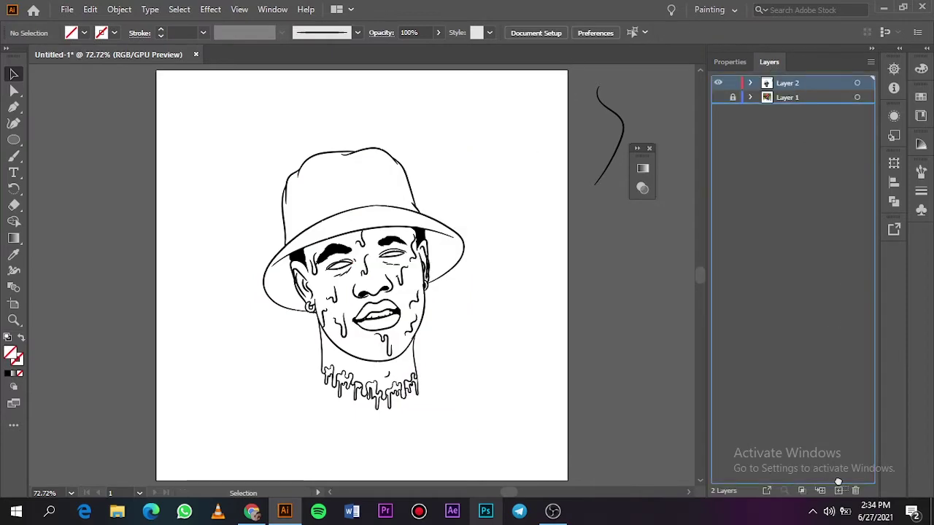
click(884, 9)
drag(227, 24, 105, 255)
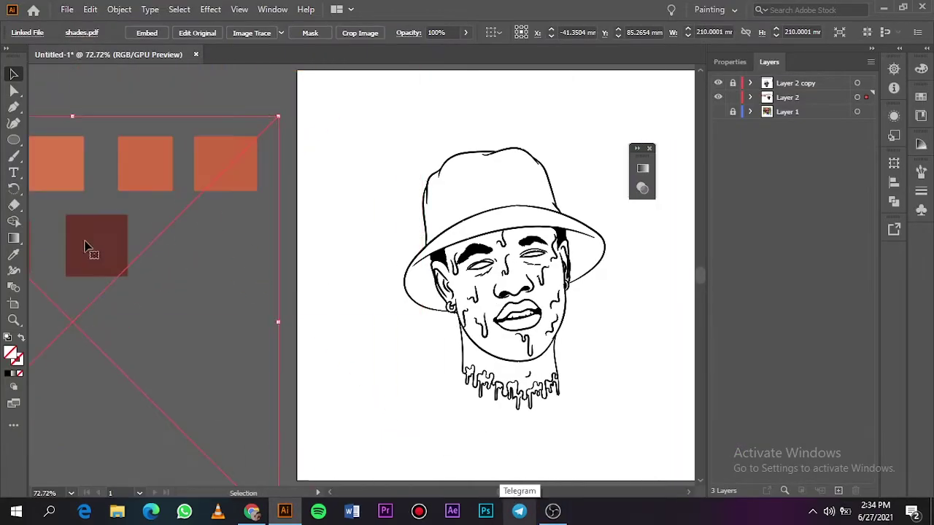
Sample the reddish-brown skin tone from the shades squares with the Eyedropper
click(718, 112)
scroll(500, 438, left, 3)
scroll(379, 350, left, 4)
key(i)
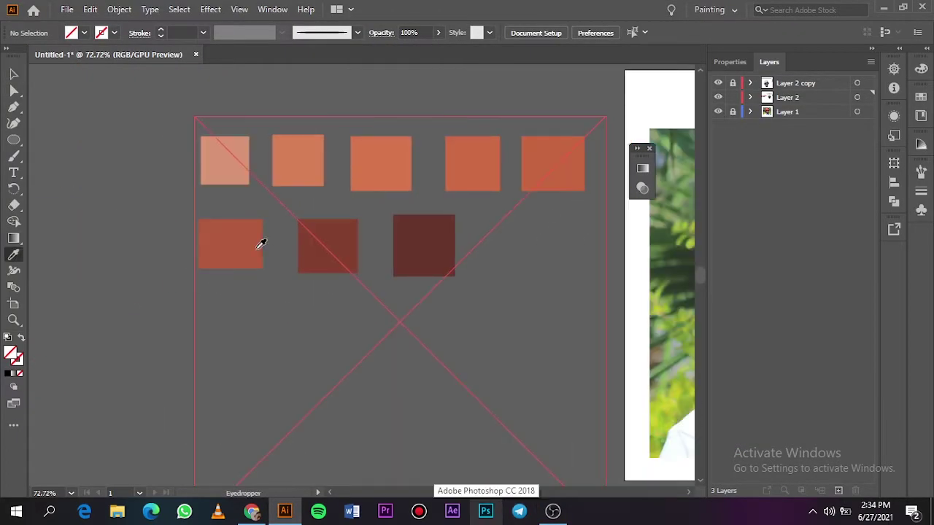
click(260, 243)
scroll(501, 438, right, 2)
scroll(501, 438, right, 8)
click(718, 112)
Draw a skin-tone rectangle over the head and Pathfinder-merge it with the line art
key(m)
drag(173, 138, 438, 412)
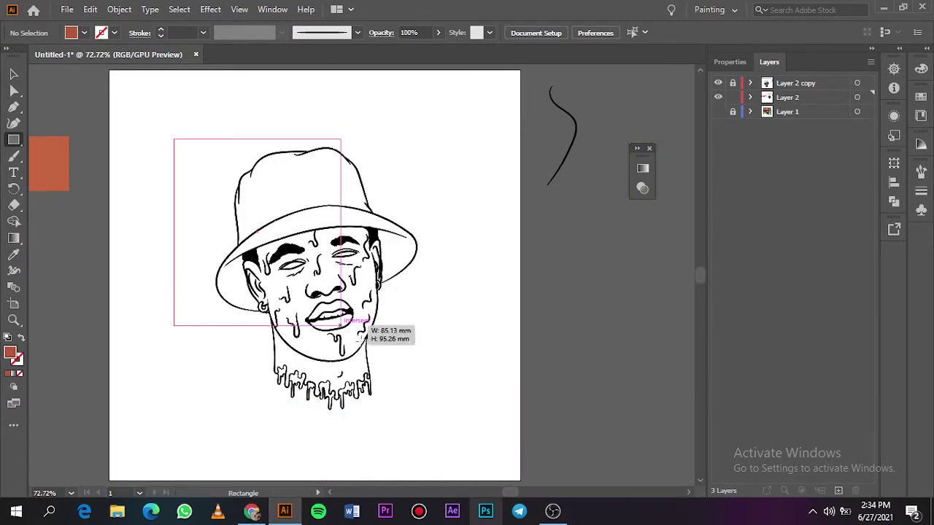
key(v)
drag(104, 110, 162, 387)
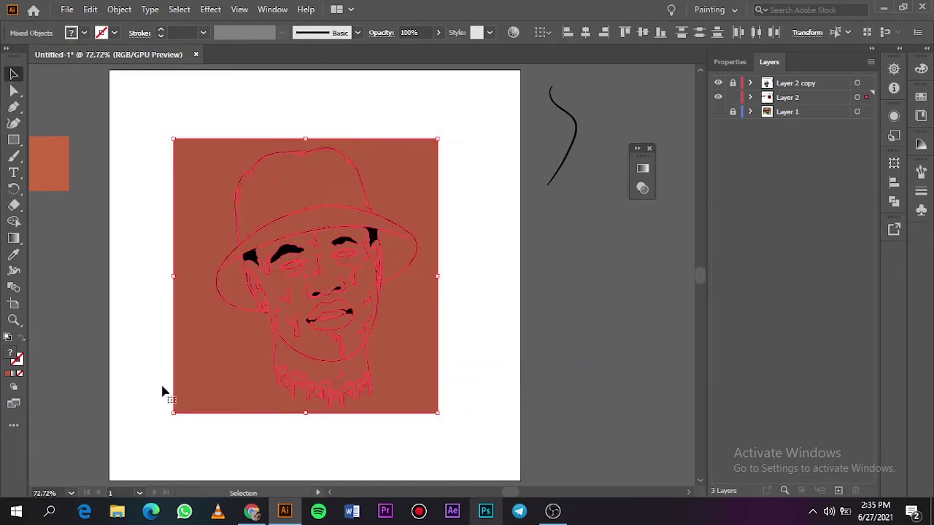
click(861, 399)
click(773, 473)
Enter the merged group and delete the colour piece outside the head
right_click(432, 101)
click(467, 196)
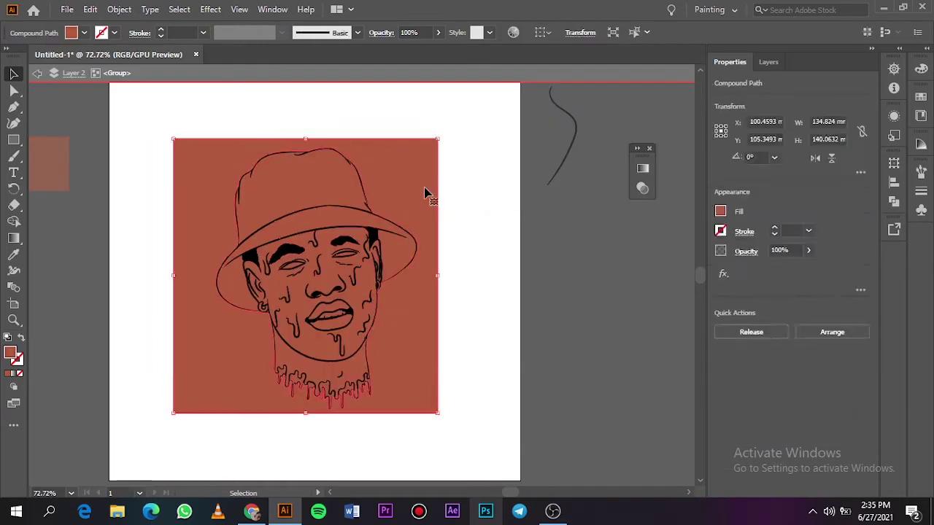
click(428, 194)
key(Delete)
Fill both eye shapes with white
scroll(350, 259, up, 5)
click(364, 277)
shift+click(357, 328)
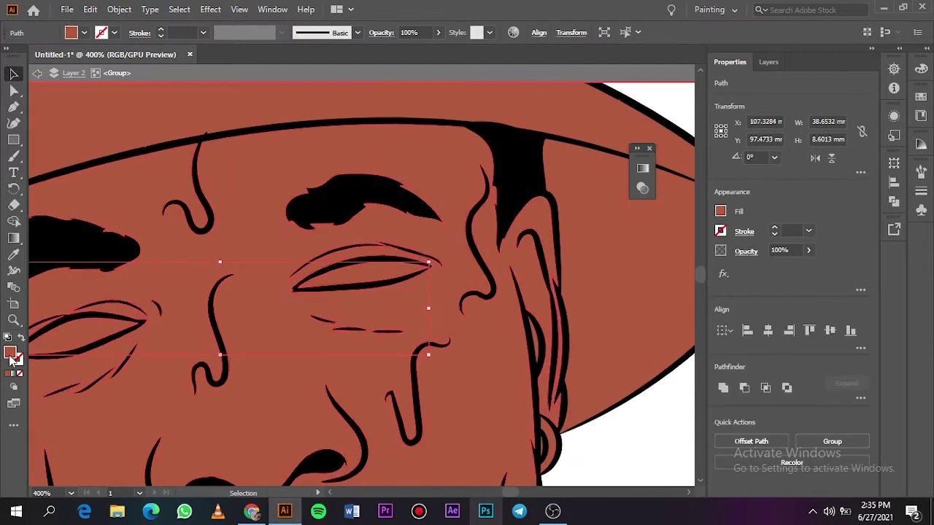
double_click(10, 354)
click(852, 77)
scroll(473, 441, right, 5)
click(474, 441)
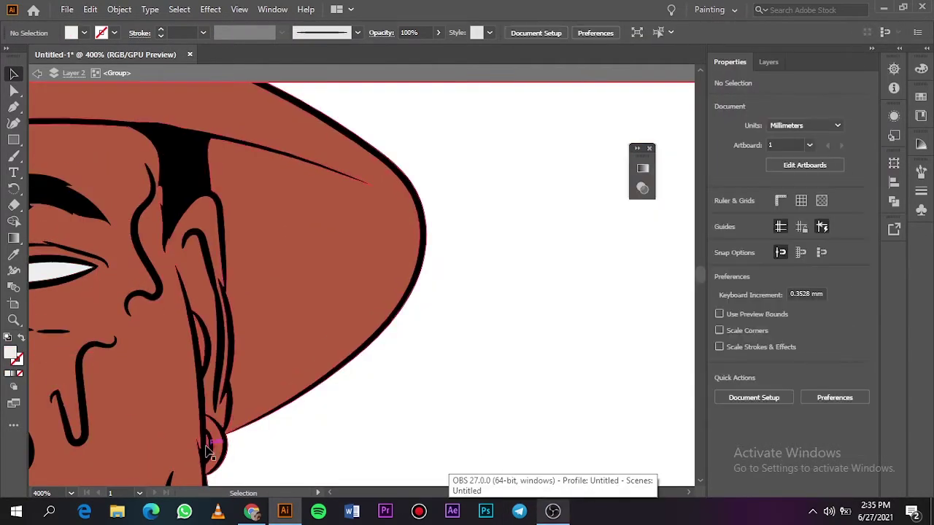
Reselect the coloured face group from the Layers panel
click(241, 456)
click(374, 434)
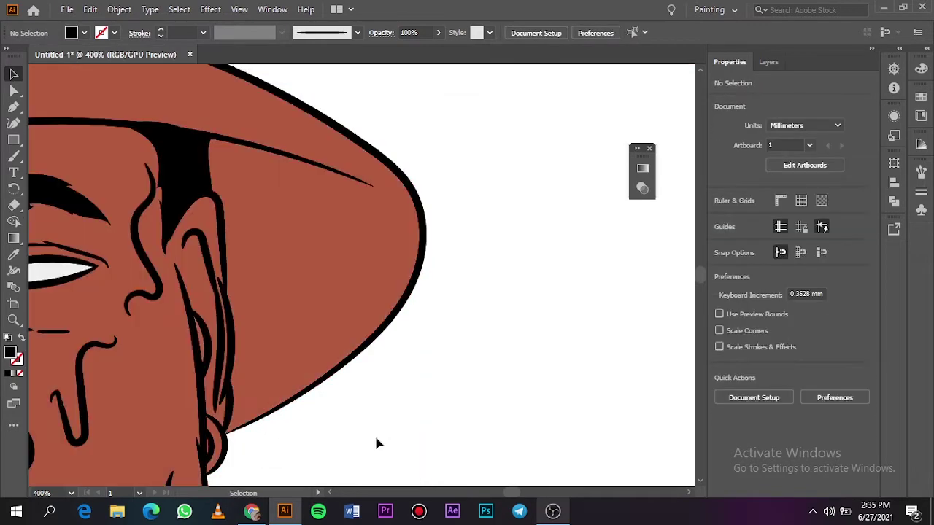
key(ctrl+0)
click(768, 61)
click(386, 327)
Inside the face group, fill the first earring's pieces with light grey
double_click(385, 327)
scroll(385, 327, up, 5)
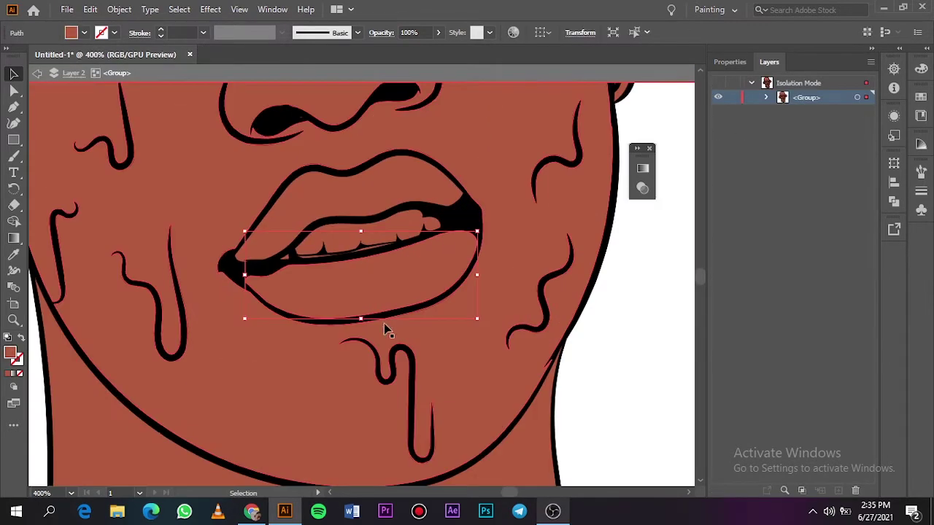
scroll(700, 278, up, 5)
click(330, 292)
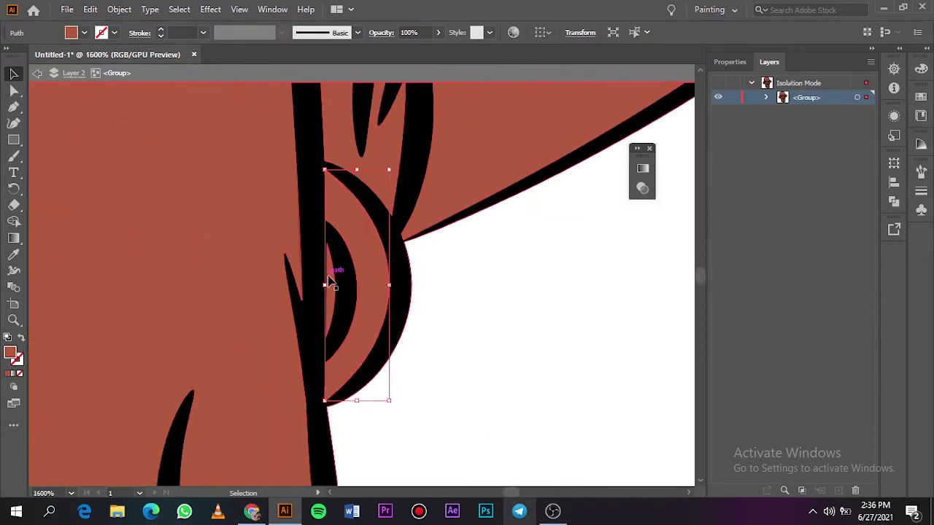
scroll(333, 299, up, 3)
click(364, 307)
double_click(10, 353)
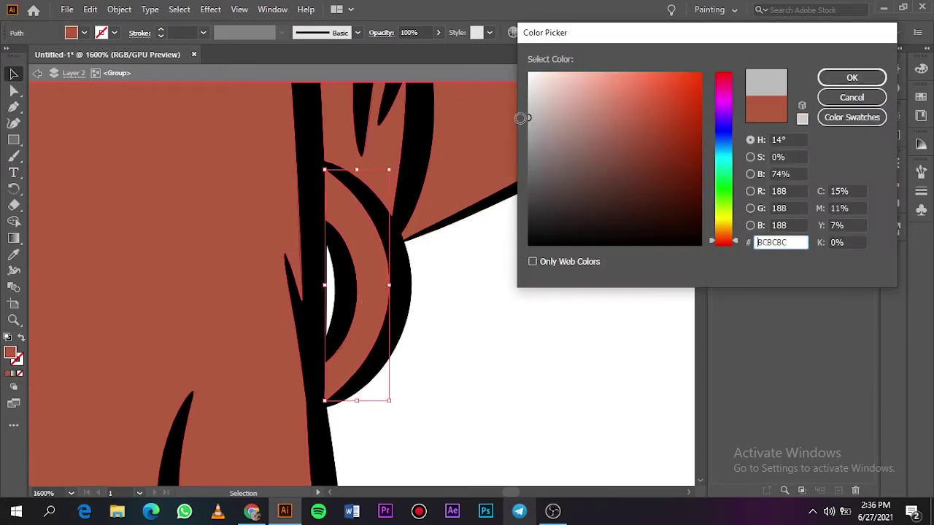
click(839, 80)
double_click(10, 353)
click(851, 73)
click(549, 333)
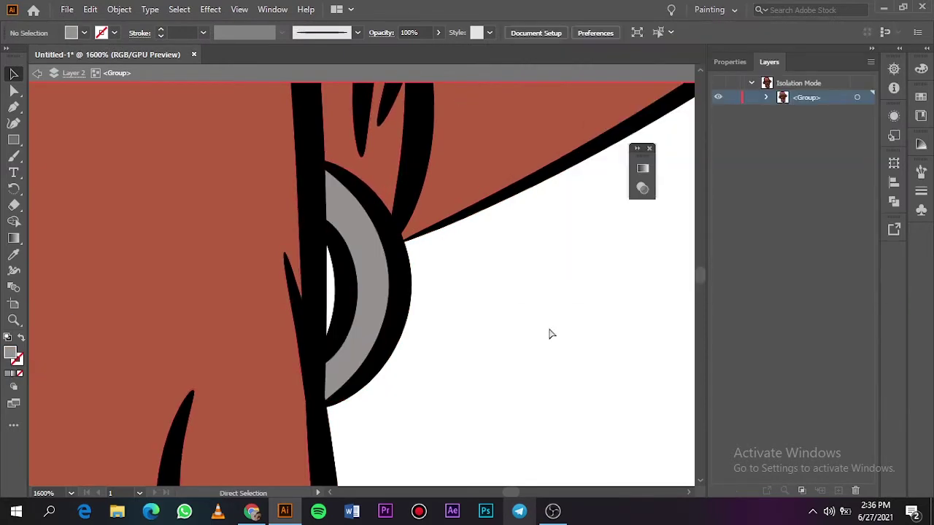
Give the second earring the same grey fill
key(ctrl+0)
scroll(326, 312, up, 5)
scroll(326, 312, left, 3)
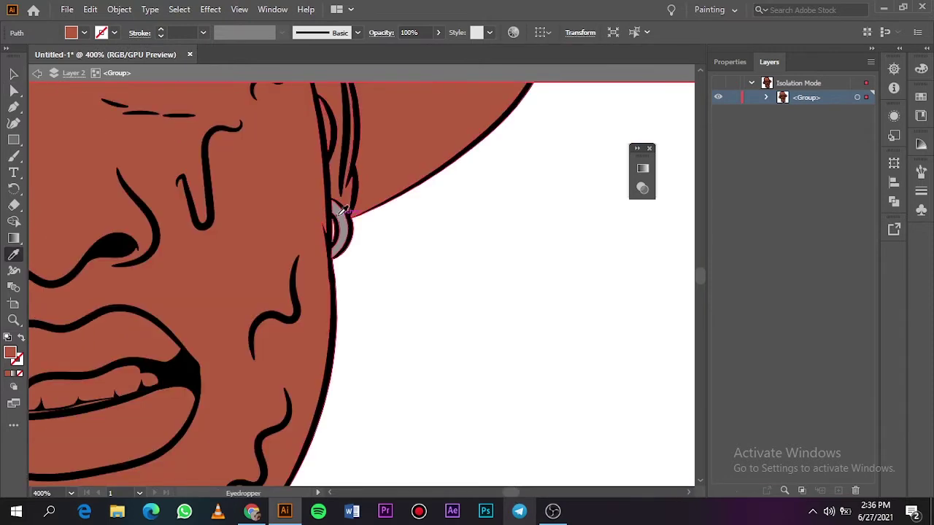
click(330, 312)
scroll(330, 313, up, 3)
scroll(330, 312, right, 3)
Fill the lower and upper lips with a darker red
click(460, 433)
double_click(10, 353)
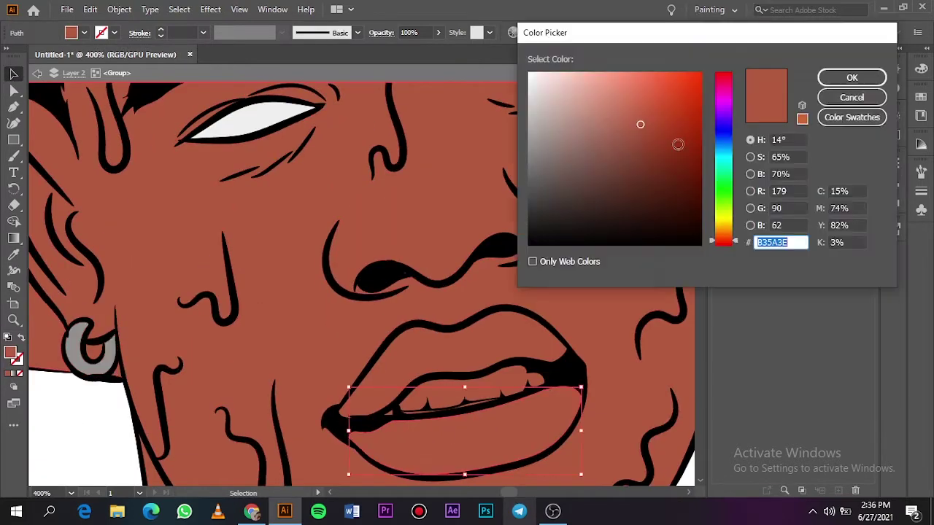
drag(637, 118, 643, 125)
click(851, 77)
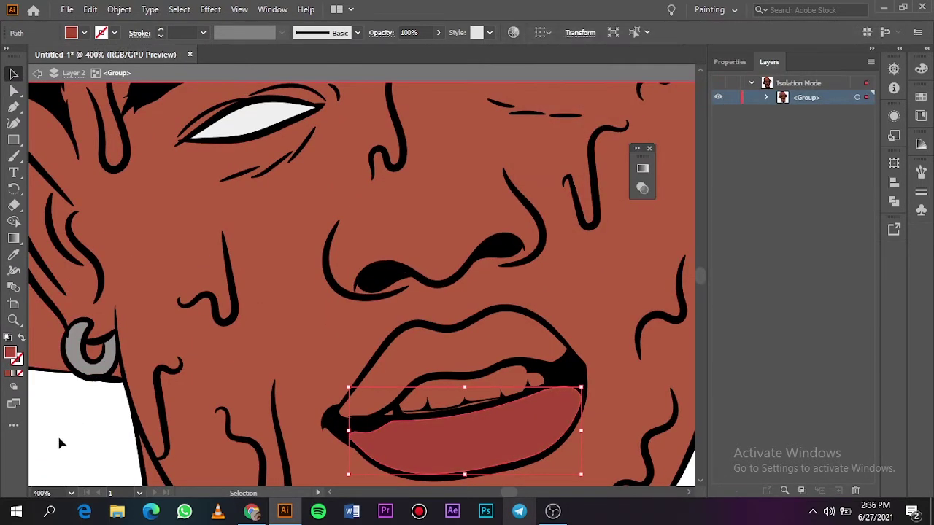
double_click(10, 353)
click(645, 144)
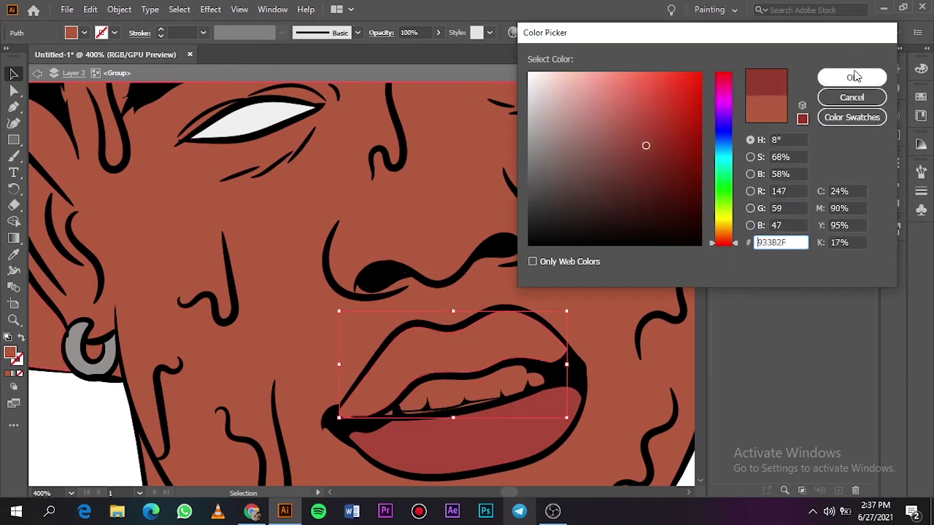
click(795, 77)
click(86, 436)
Fill the teeth with white
click(424, 397)
key(ctrl+plus)
key(ctrl+plus)
key(ctrl+plus)
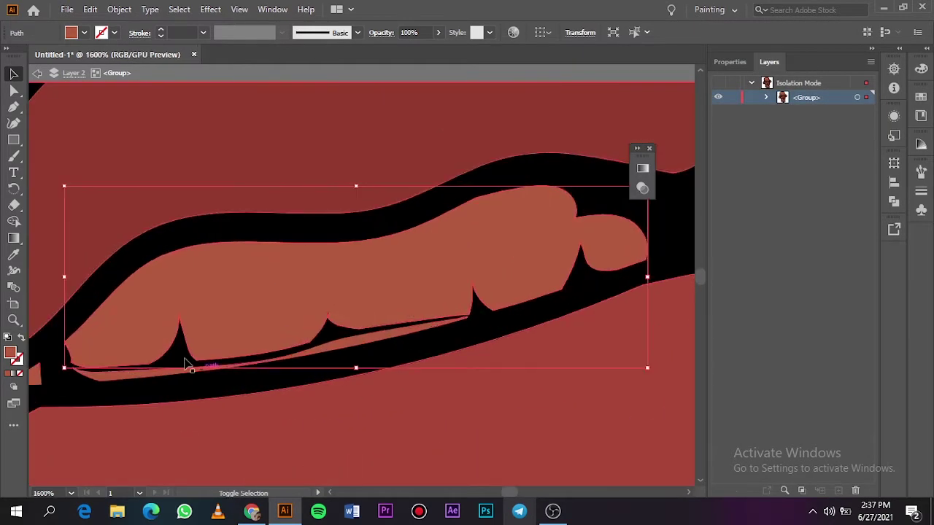
double_click(11, 354)
click(526, 78)
click(851, 77)
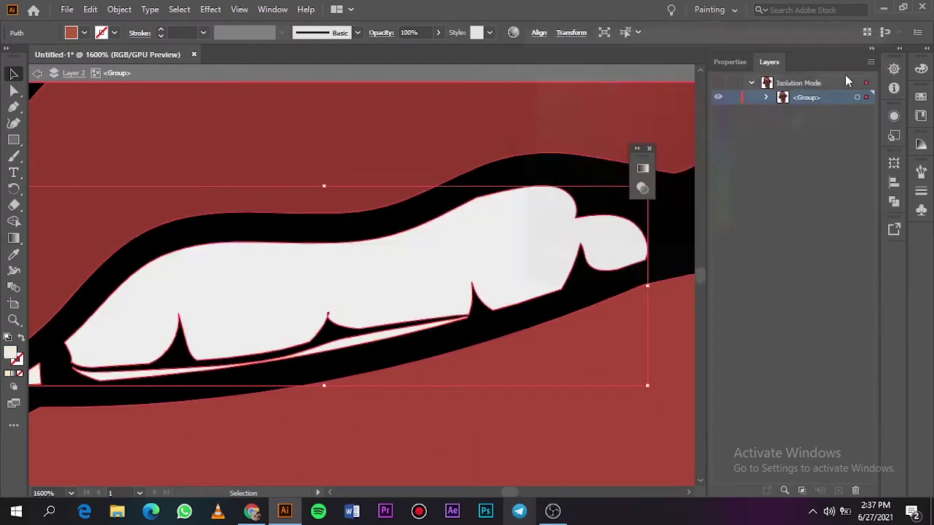
key(ctrl+0)
click(574, 292)
Fill the hat with orange from the swatches
click(361, 211)
key(ctrl+plus)
key(ctrl+plus)
key(ctrl+plus)
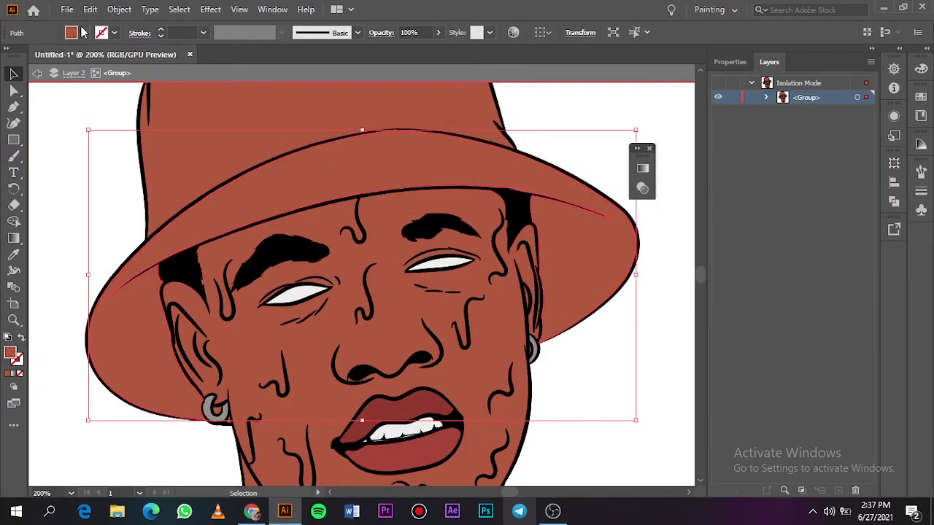
click(84, 32)
click(115, 61)
click(35, 107)
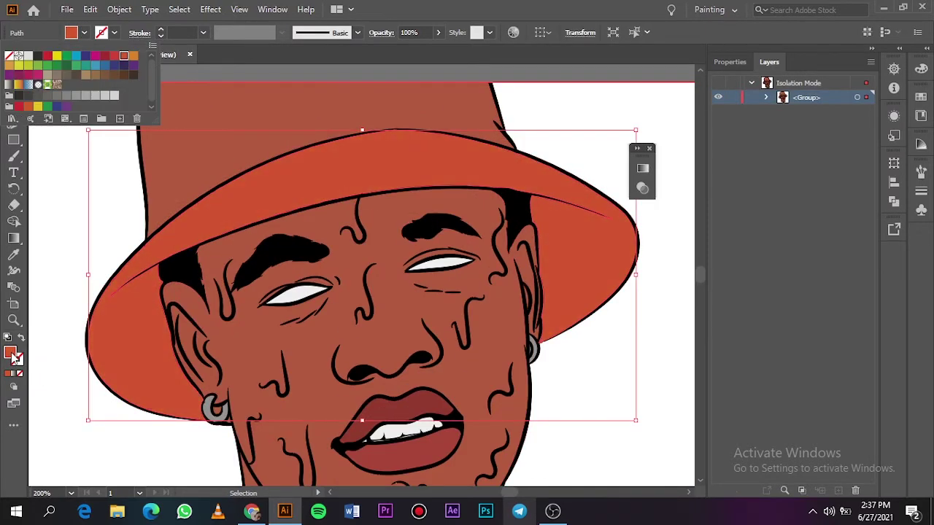
key(Escape)
key(ctrl+0)
Inspect the earring inside the face group, then exit group editing
double_click(188, 221)
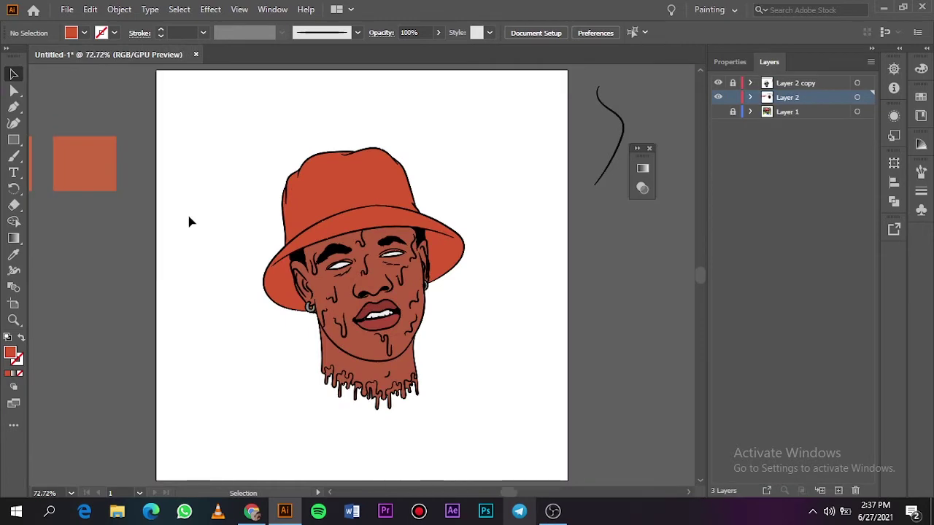
click(298, 313)
key(ctrl+plus)
key(ctrl+plus)
key(ctrl+plus)
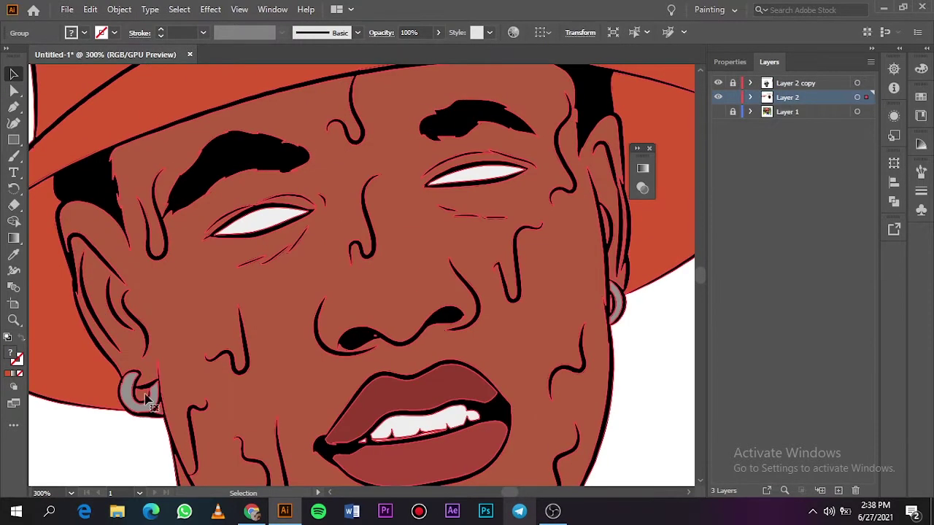
double_click(145, 400)
key(ctrl+plus)
key(ctrl+plus)
key(ctrl+plus)
click(187, 391)
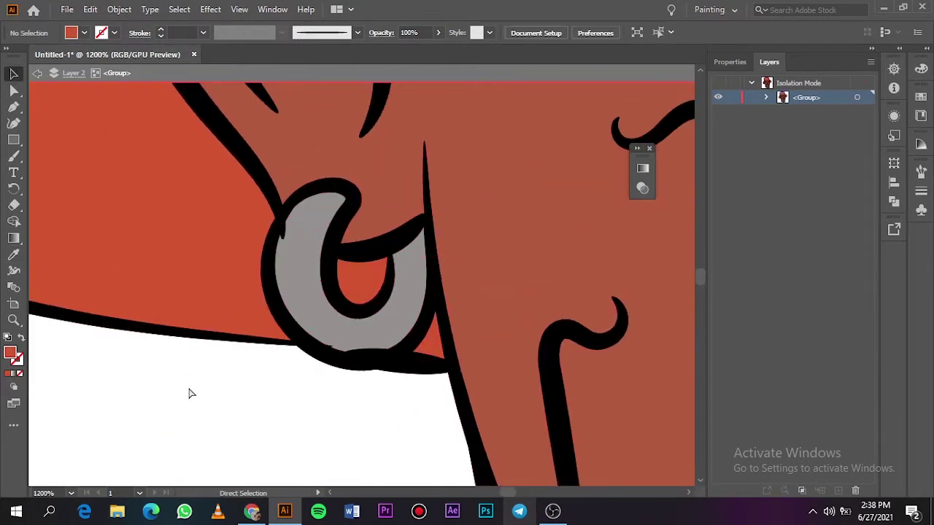
key(Escape)
key(ctrl+0)
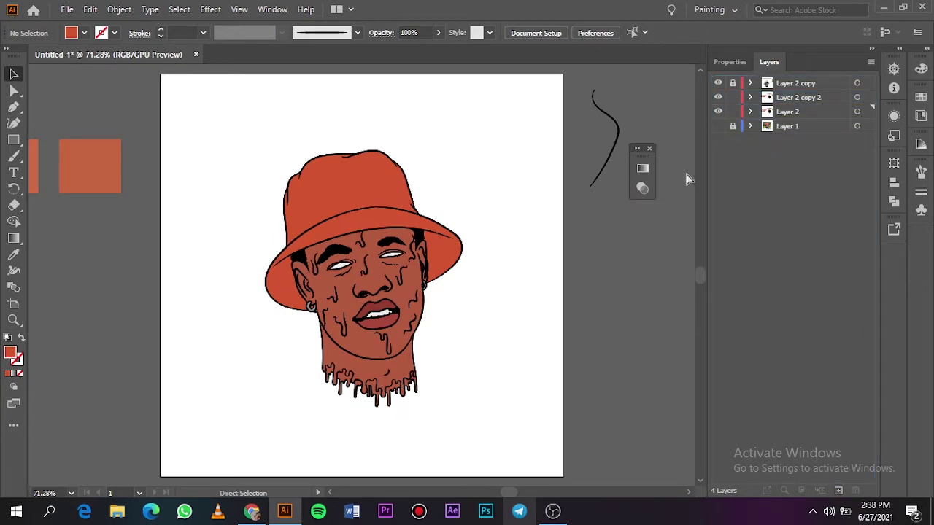
Select all the neck drips and recolour them solid black
click(400, 391)
key(ctrl+plus)
key(ctrl+plus)
key(ctrl+plus)
scroll(625, 282, down, 3)
double_click(394, 380)
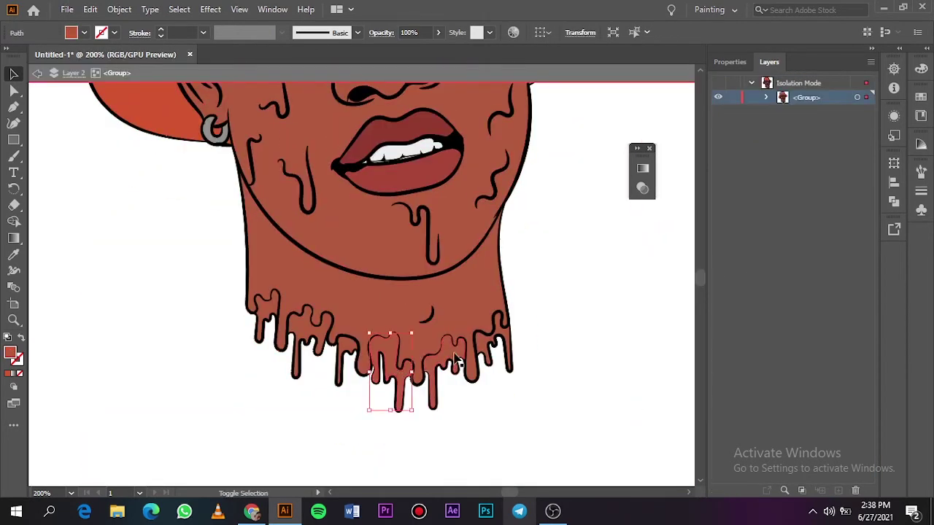
shift+click(329, 353)
shift+click(266, 313)
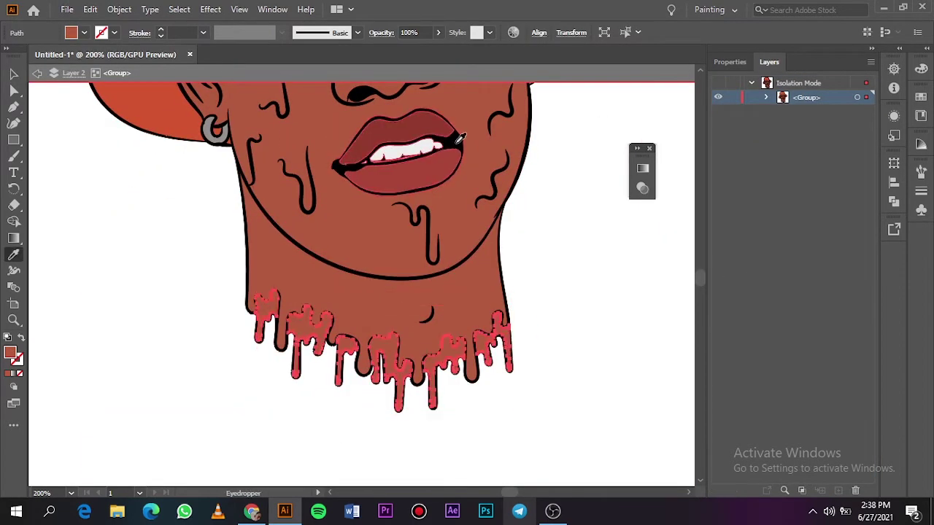
key(ctrl+0)
key(Escape)
Lock the colour layer in the Layers panel
click(752, 97)
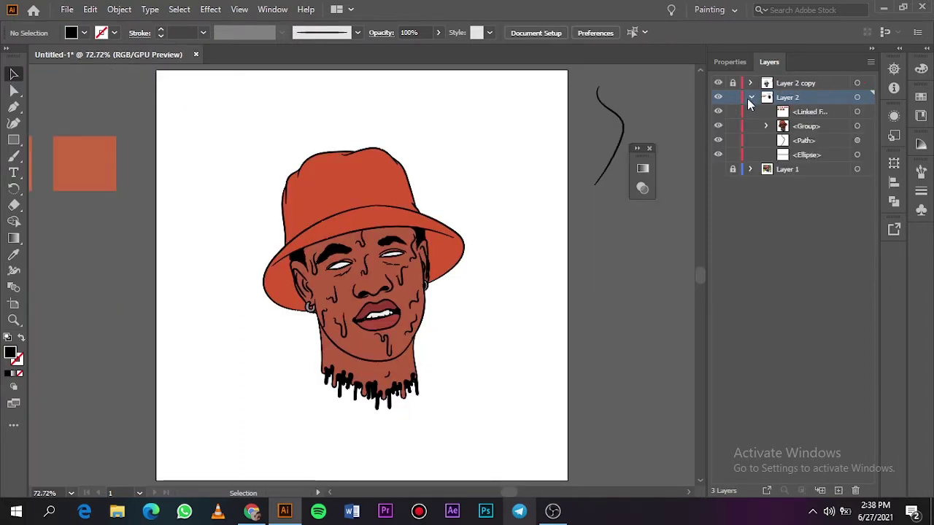
click(767, 125)
drag(733, 263, 734, 418)
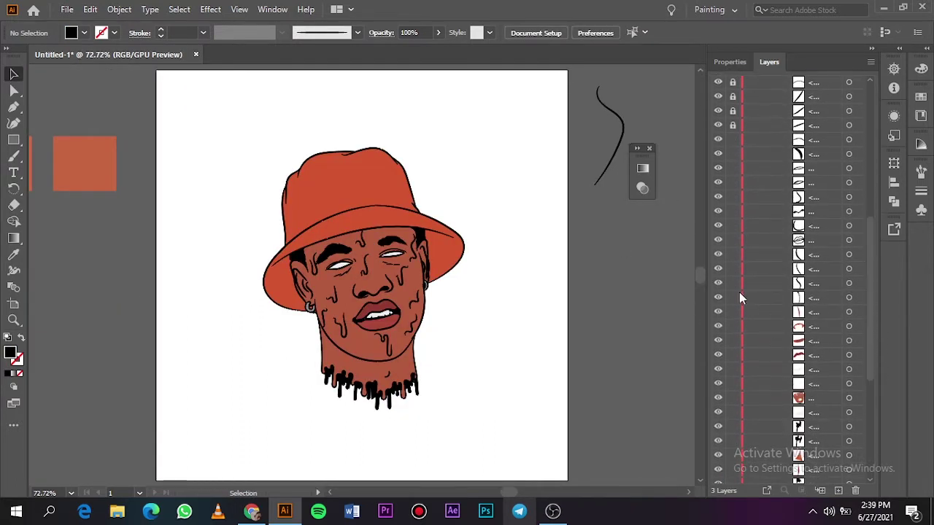
drag(872, 241, 871, 80)
click(750, 112)
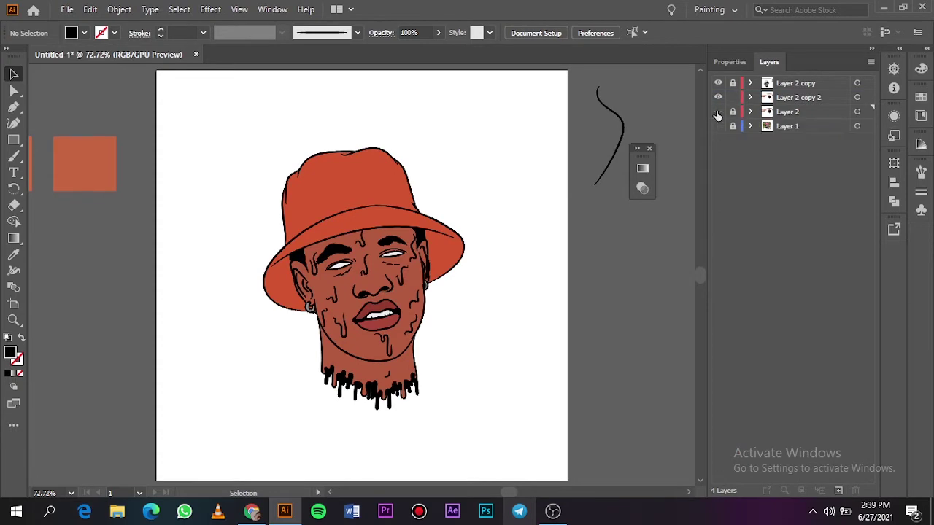
Delete a selected path and add a new layer for the shading
key(a)
click(255, 367)
key(Delete)
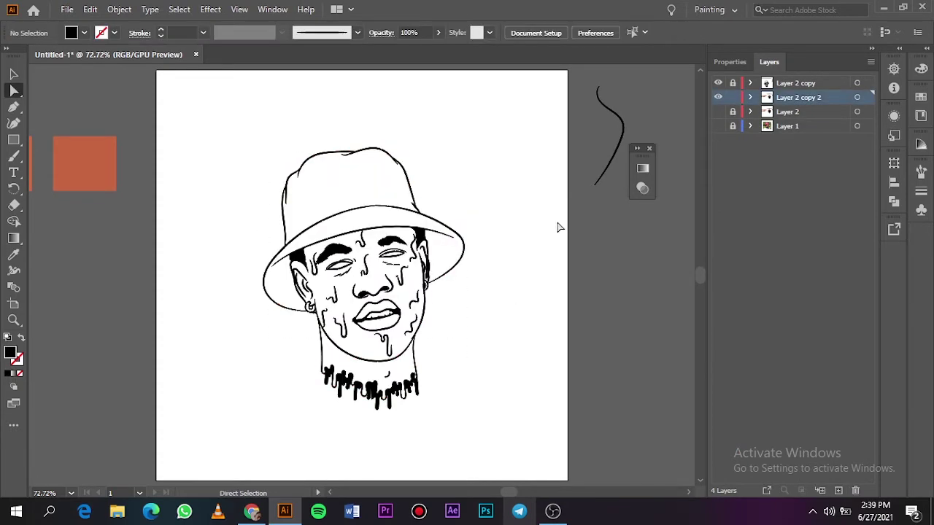
click(839, 490)
Draw a dark brown Pencil shadow around the nose, undoing a misplaced cheek stroke
scroll(511, 365, left, 5)
key(i)
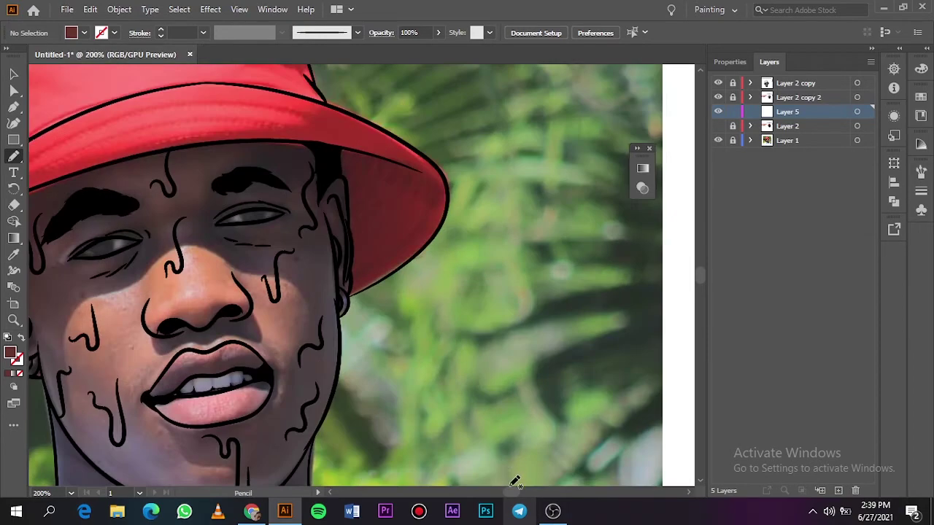
scroll(703, 275, down, 3)
scroll(703, 274, up, 5)
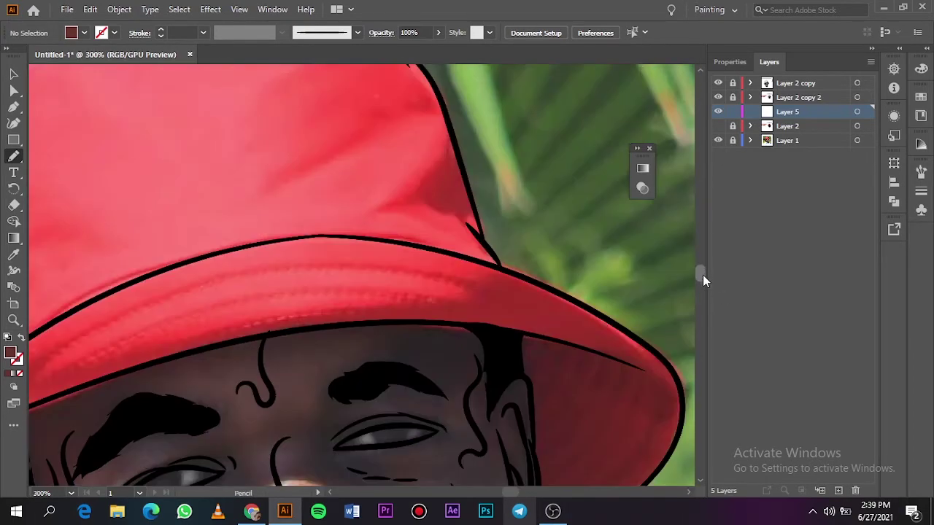
scroll(702, 274, down, 5)
scroll(704, 276, up, 3)
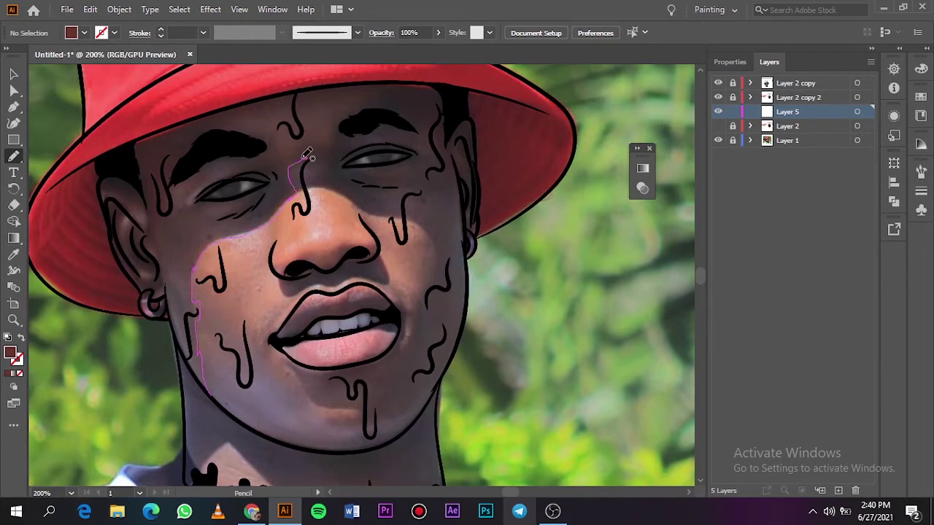
drag(305, 153, 308, 159)
key(ctrl+z)
key(ctrl+plus)
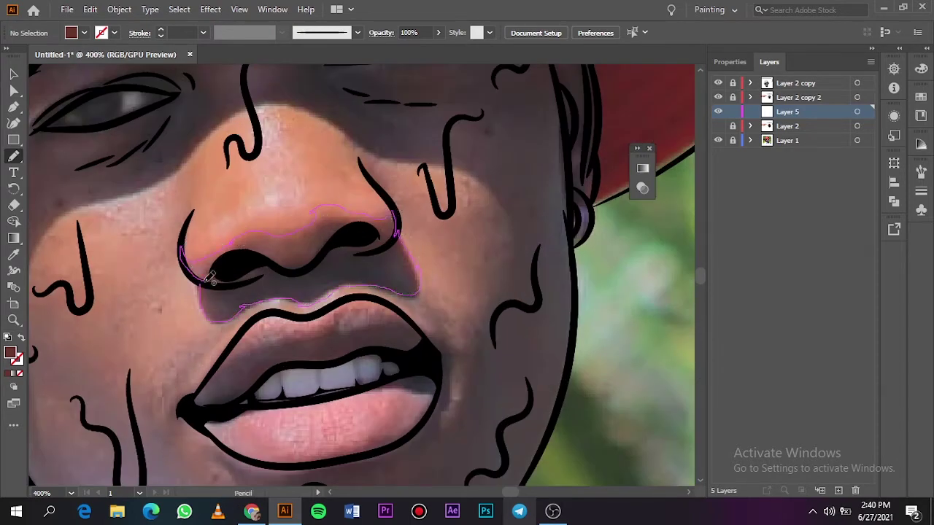
drag(211, 278, 208, 275)
Draw a brown shadow shape along the ear
key(ctrl+minus)
scroll(241, 203, left, 3)
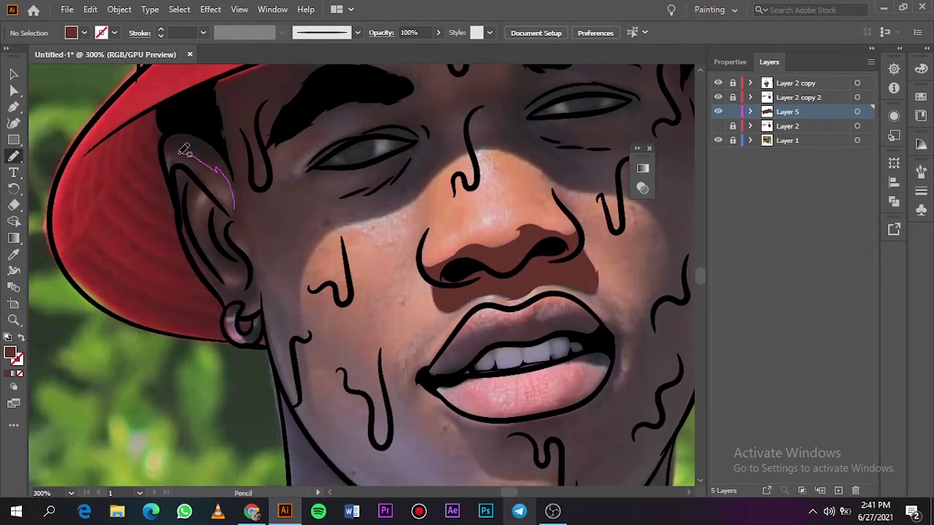
mouse_move(184, 149)
mouse_down()
mouse_move(240, 207)
mouse_move(178, 177)
mouse_move(219, 287)
mouse_up()
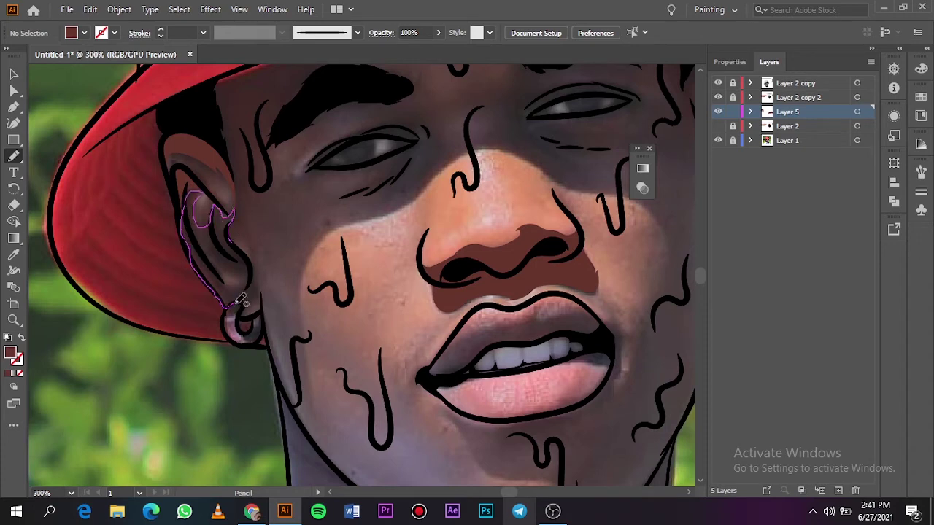
mouse_move(252, 261)
mouse_down()
mouse_move(219, 250)
mouse_move(257, 261)
mouse_up()
Hide the colour fill layer and zoom in on the face for shading
key(ctrl+0)
click(718, 140)
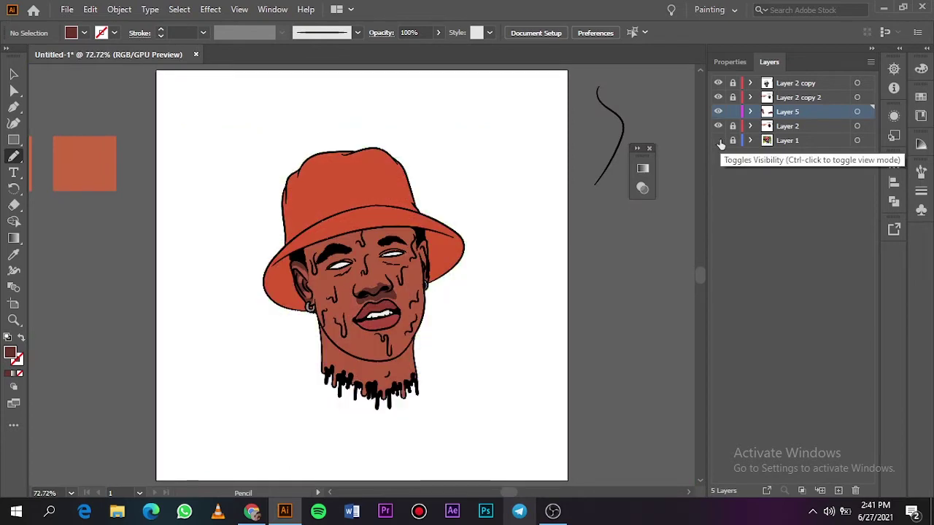
click(718, 140)
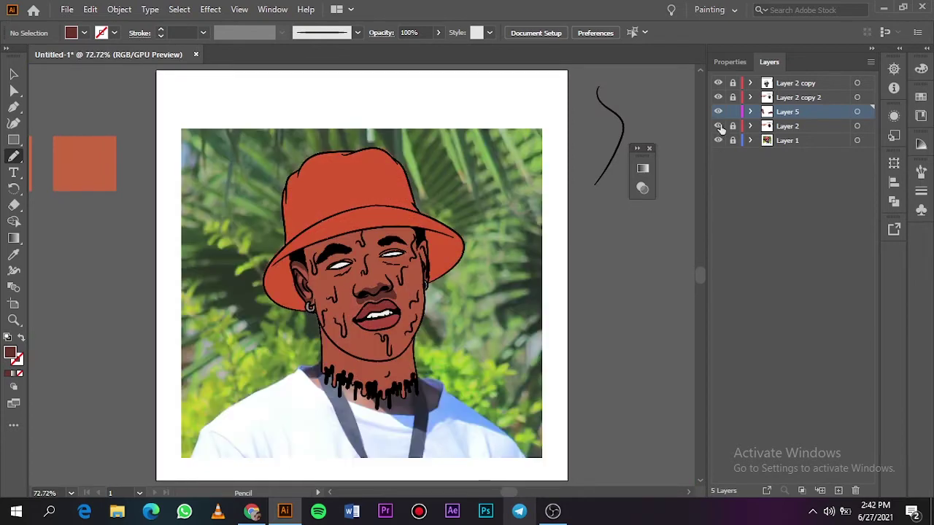
click(718, 125)
key(ctrl+plus)
key(ctrl+plus)
key(ctrl+plus)
scroll(699, 276, down, 2)
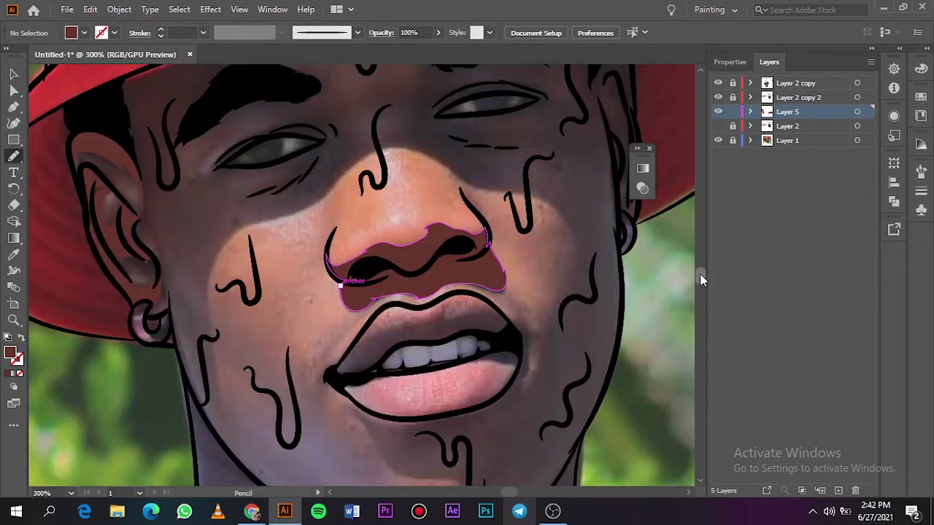
Trace a shadow outline from the jaw up toward the eye and down the ear
drag(193, 392, 227, 450)
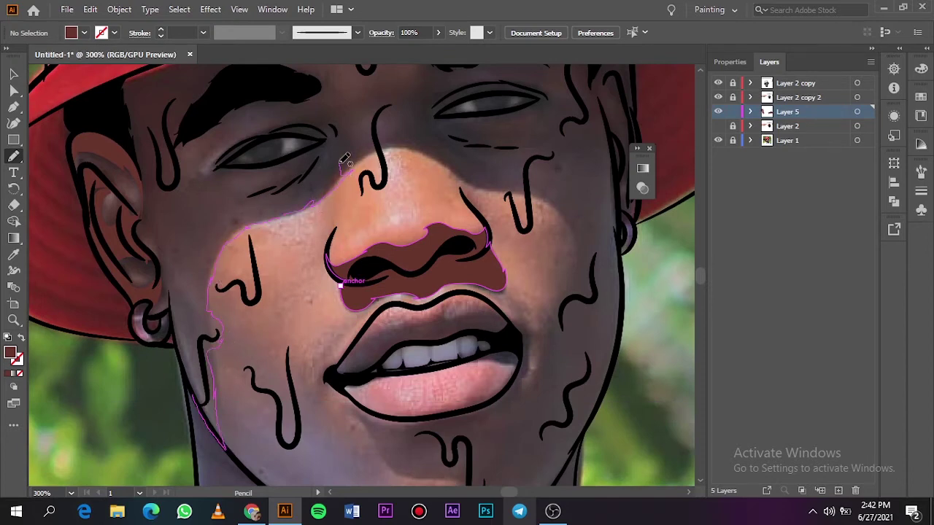
drag(330, 81, 312, 132)
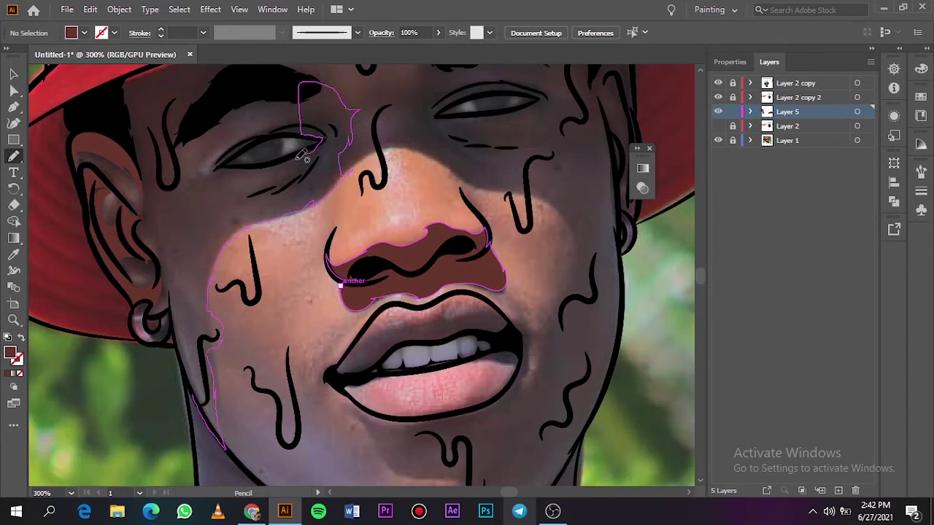
drag(153, 205, 163, 269)
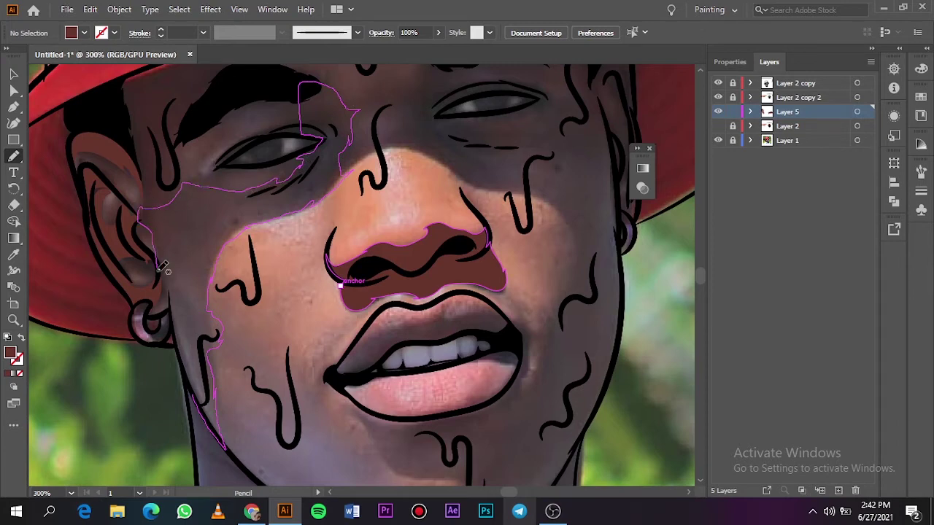
drag(195, 381, 192, 390)
scroll(699, 269, up, 5)
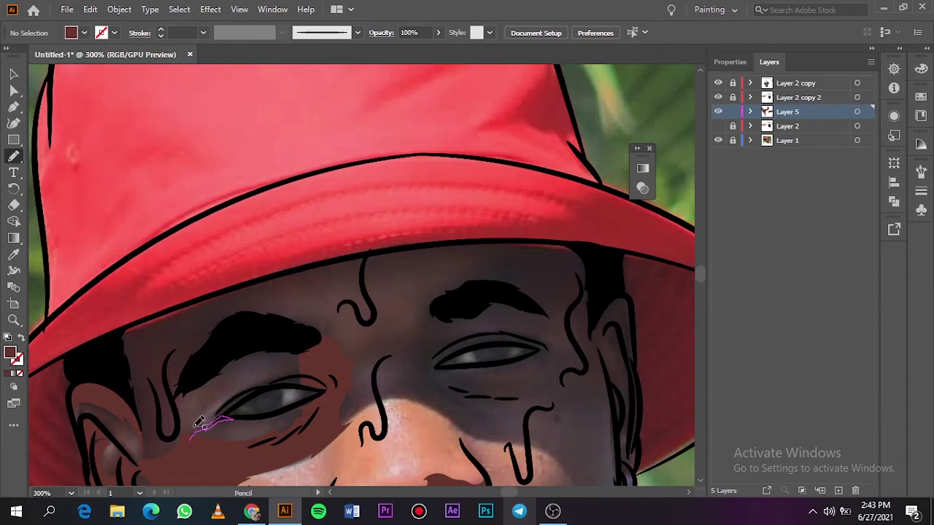
Draw shadows around the left eye, under the hat brim and up the right face
mouse_move(268, 354)
mouse_down()
mouse_move(313, 383)
mouse_move(252, 318)
mouse_up()
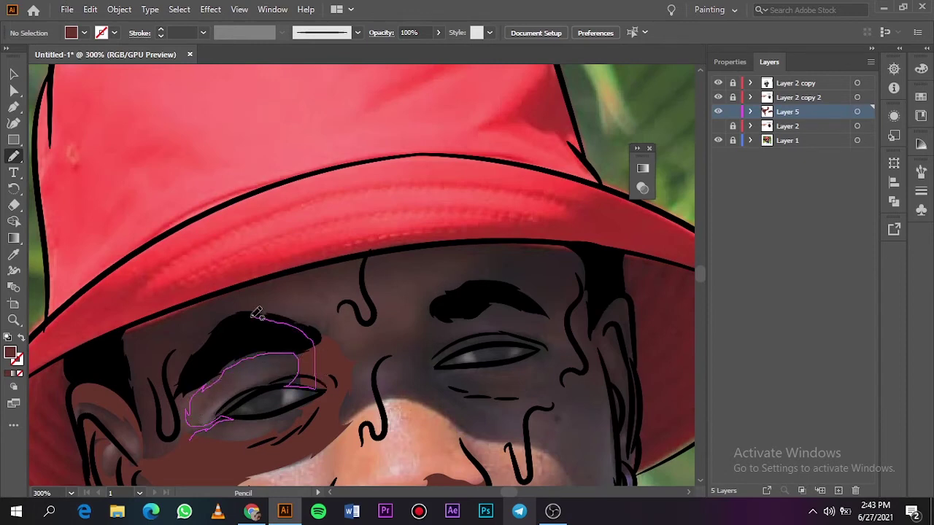
mouse_move(250, 281)
mouse_down()
mouse_move(171, 309)
mouse_move(130, 382)
mouse_move(146, 456)
mouse_move(156, 381)
mouse_move(182, 434)
mouse_up()
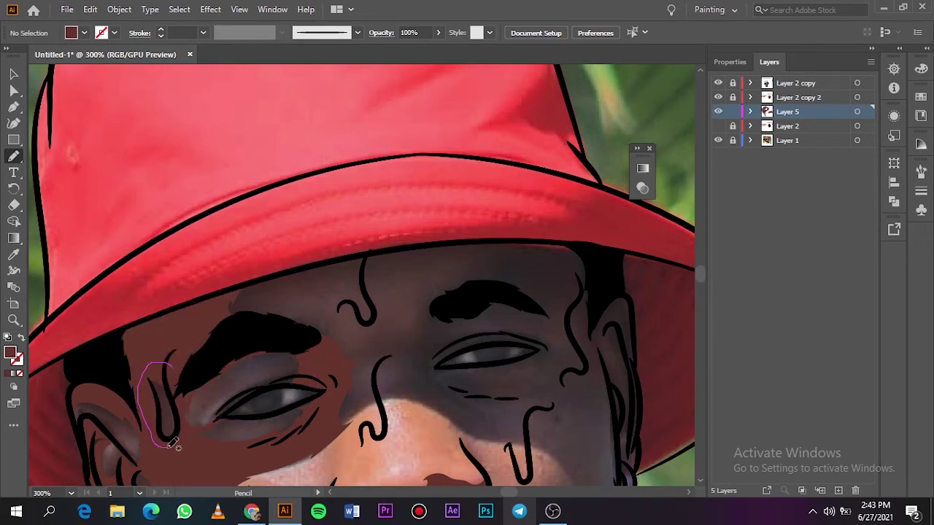
drag(495, 235, 411, 343)
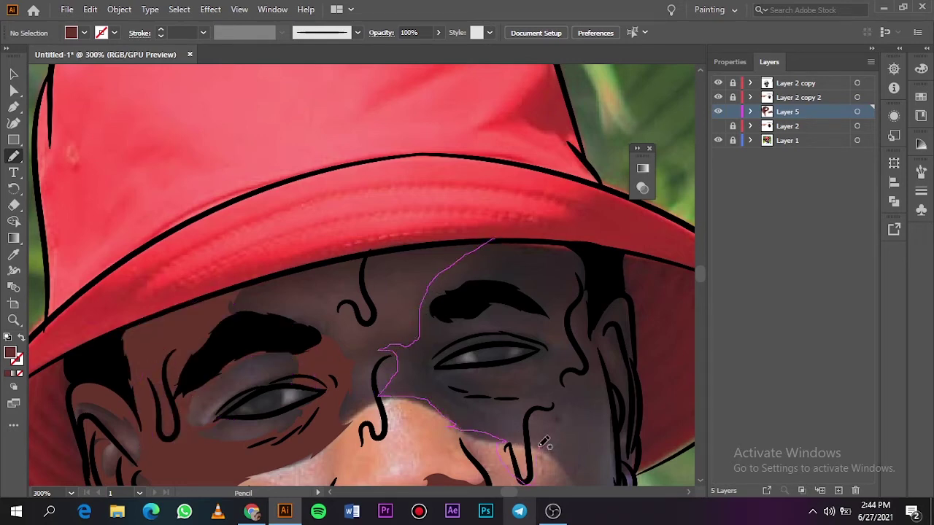
mouse_move(544, 443)
mouse_down()
mouse_move(607, 355)
mouse_move(551, 238)
mouse_move(518, 334)
mouse_move(452, 365)
mouse_up()
drag(495, 340, 496, 240)
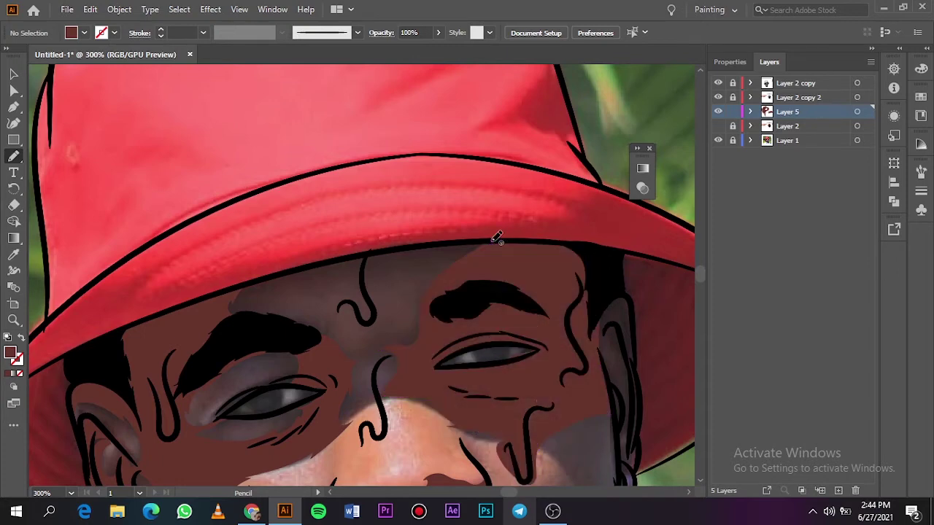
key(ctrl+0)
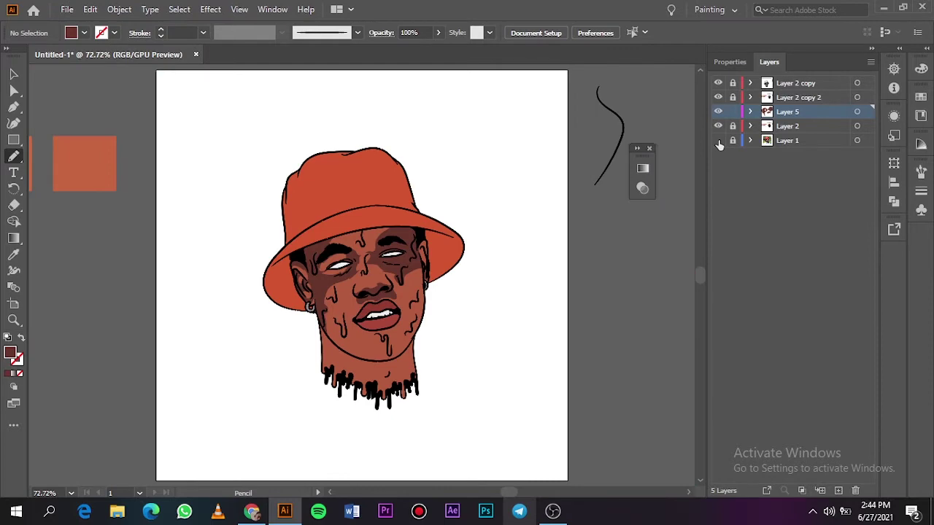
Show the reference photo, hide the colour fill layer, and trace a dark brown shadow around the ear
click(718, 140)
click(718, 126)
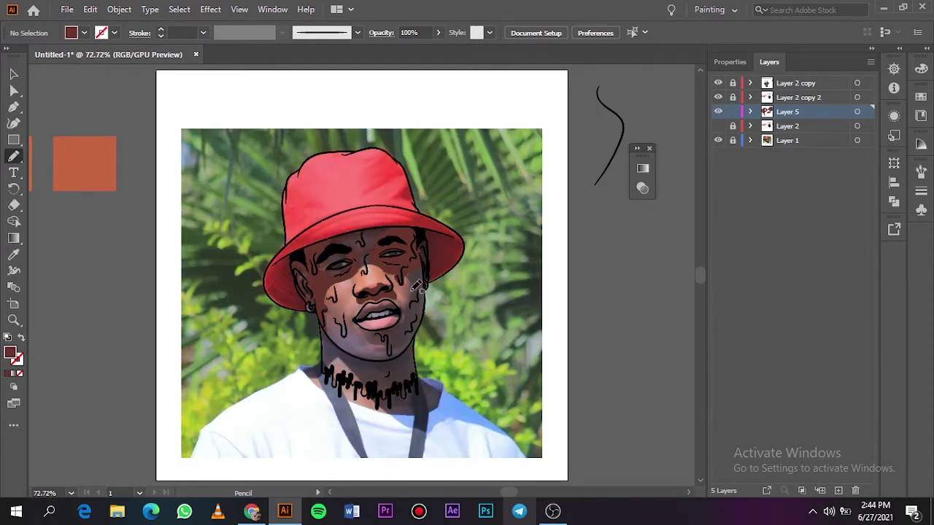
alt+scroll(365, 277, up, 5)
drag(438, 494, 515, 494)
mouse_move(324, 219)
mouse_down()
mouse_move(318, 227)
mouse_move(353, 300)
mouse_up()
scroll(511, 292, down, 5)
scroll(510, 292, up, 3)
drag(245, 219, 250, 206)
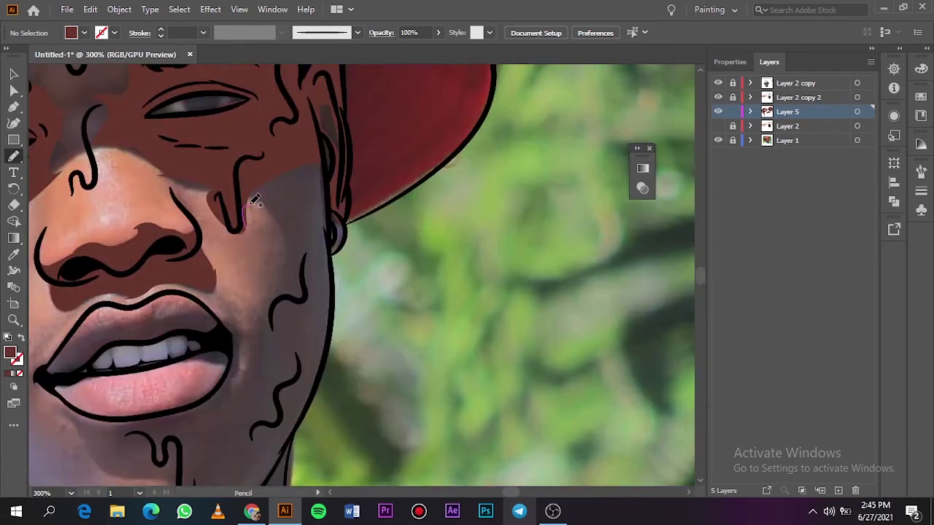
Draw dark brown shadow shapes from the mouth corner down along the jaw, then preview them
drag(223, 319, 229, 376)
drag(209, 415, 286, 455)
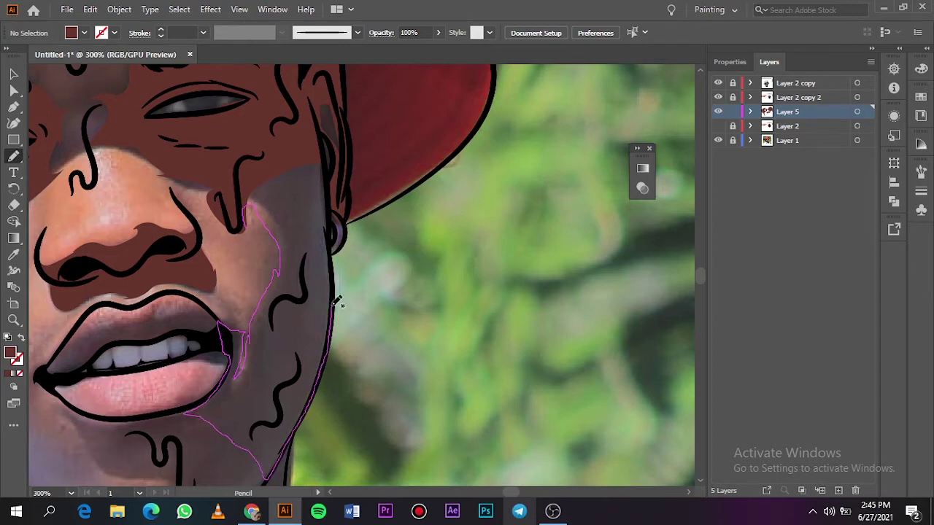
drag(337, 302, 248, 211)
scroll(703, 281, down, 5)
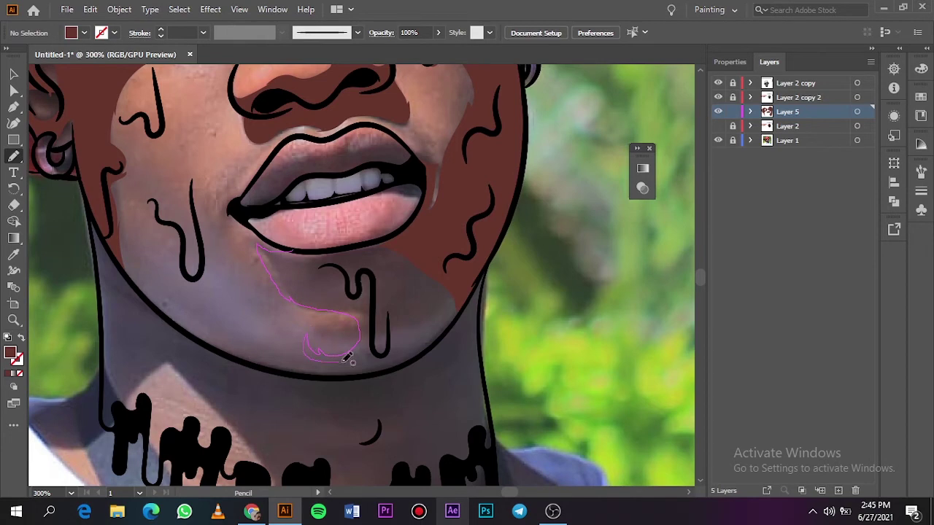
drag(419, 356, 270, 248)
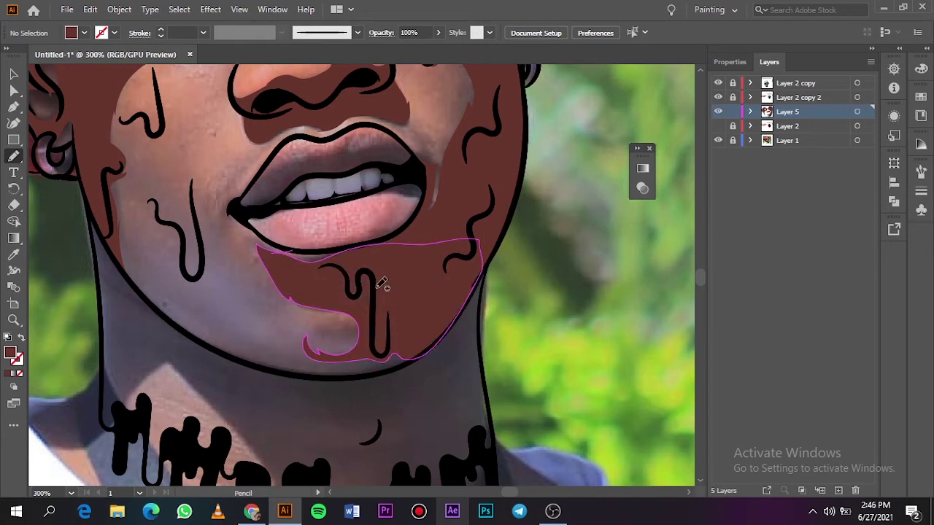
key(ctrl+0)
click(718, 140)
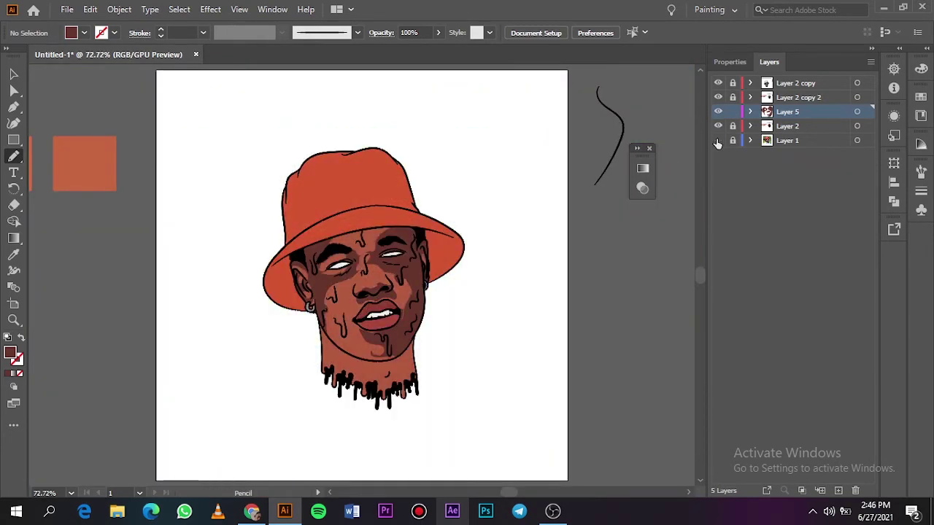
click(718, 140)
click(718, 125)
Fill the neck with dark brown shadow shapes from the chin down to the right side
key(ctrl+equal)
key(ctrl+equal)
key(ctrl+equal)
scroll(701, 277, down, 3)
scroll(700, 277, down, 2)
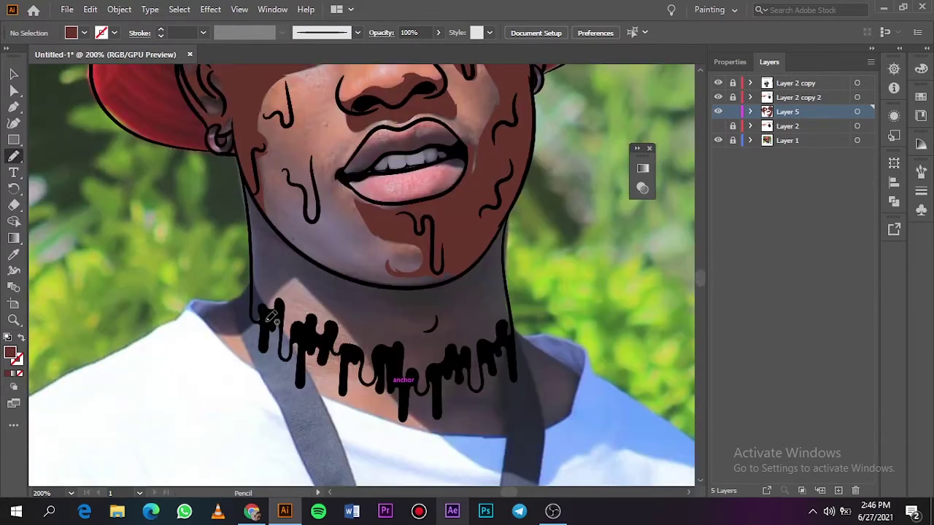
key(ctrl+equal)
mouse_move(417, 394)
mouse_down()
mouse_move(433, 324)
mouse_move(195, 313)
mouse_up()
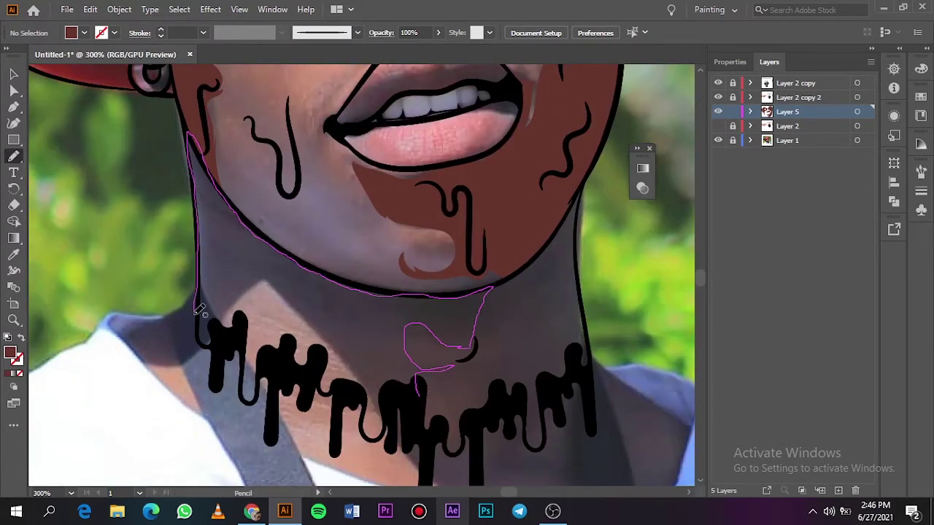
drag(400, 399, 416, 394)
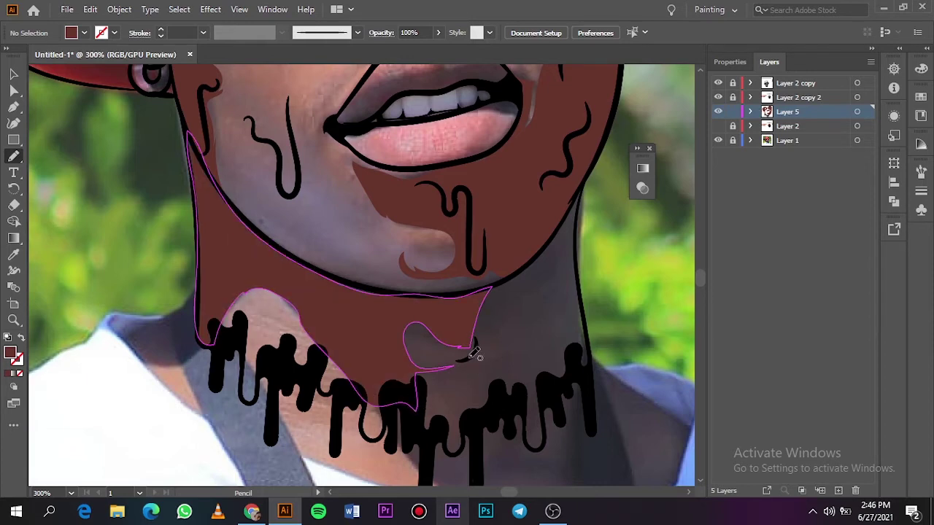
drag(475, 340, 568, 369)
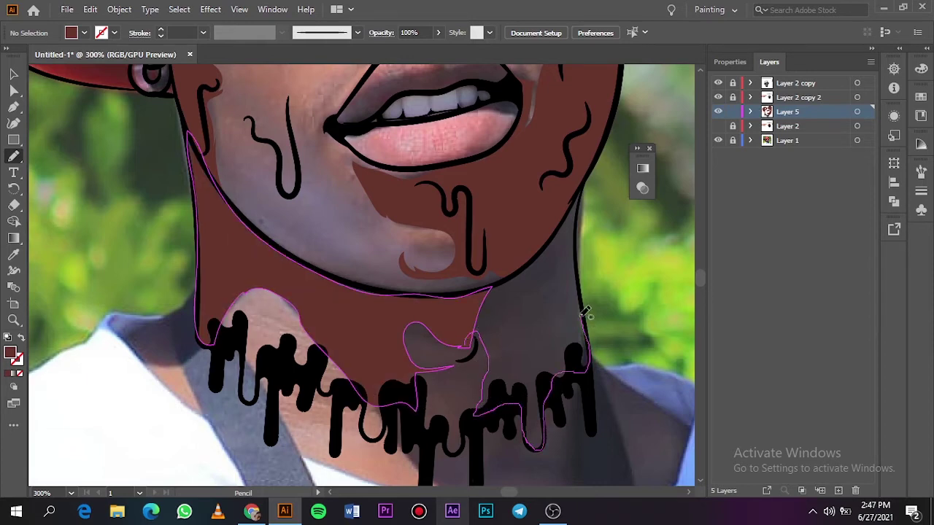
drag(582, 213, 467, 328)
key(ctrl+0)
Sample a new fill colour from the swatches and return to the Pencil tool
click(718, 140)
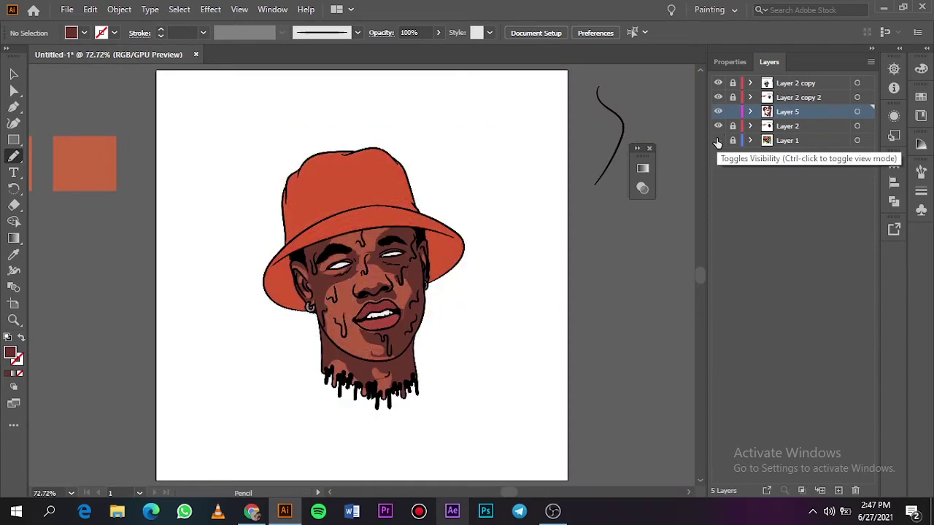
scroll(500, 245, left, 5)
scroll(501, 246, left, 2)
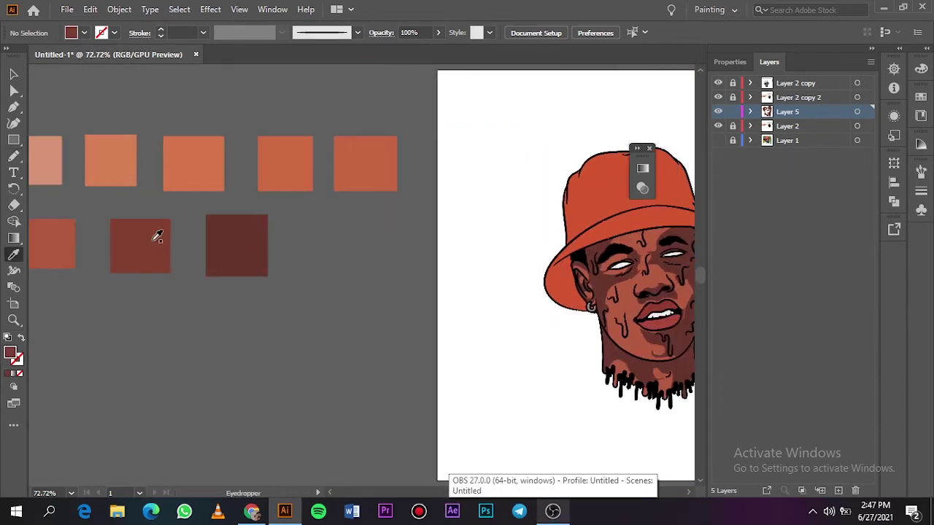
key(i)
scroll(500, 487, right, 5)
key(n)
click(718, 141)
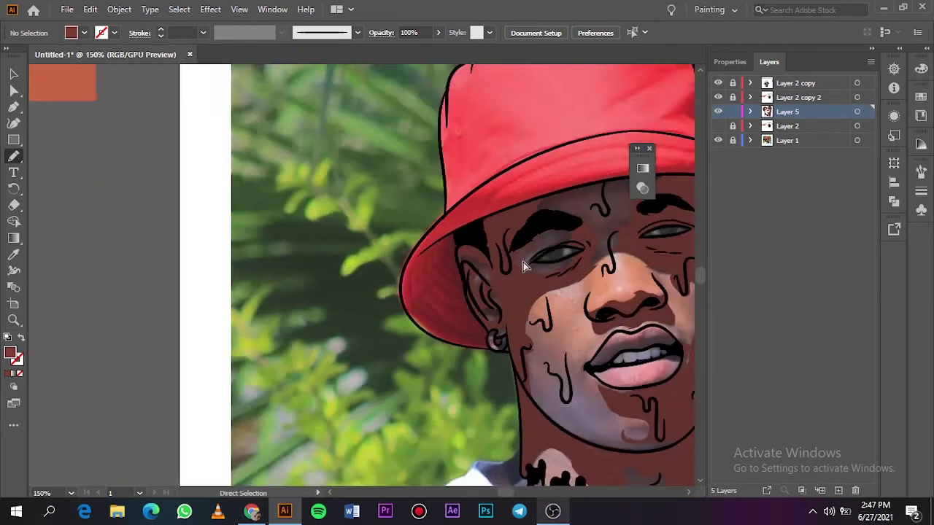
Shade from the nose to the hat brim and around the left eye
scroll(523, 262, up, 3)
scroll(509, 496, up, 2)
scroll(510, 496, up, 2)
scroll(704, 275, up, 2)
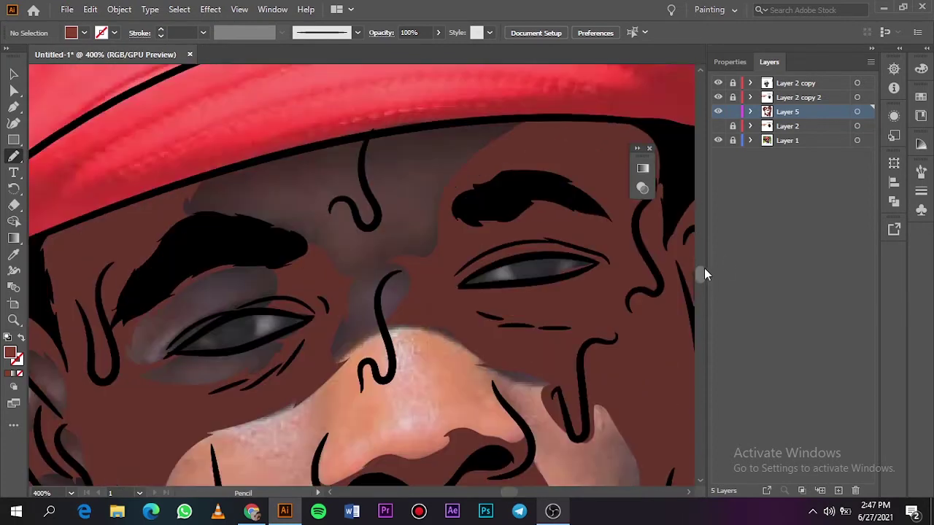
mouse_move(337, 369)
mouse_down()
mouse_move(428, 317)
mouse_move(489, 121)
mouse_move(313, 142)
mouse_move(179, 210)
mouse_move(307, 382)
mouse_up()
mouse_move(241, 314)
mouse_down()
mouse_move(168, 313)
mouse_move(135, 299)
mouse_move(241, 309)
mouse_up()
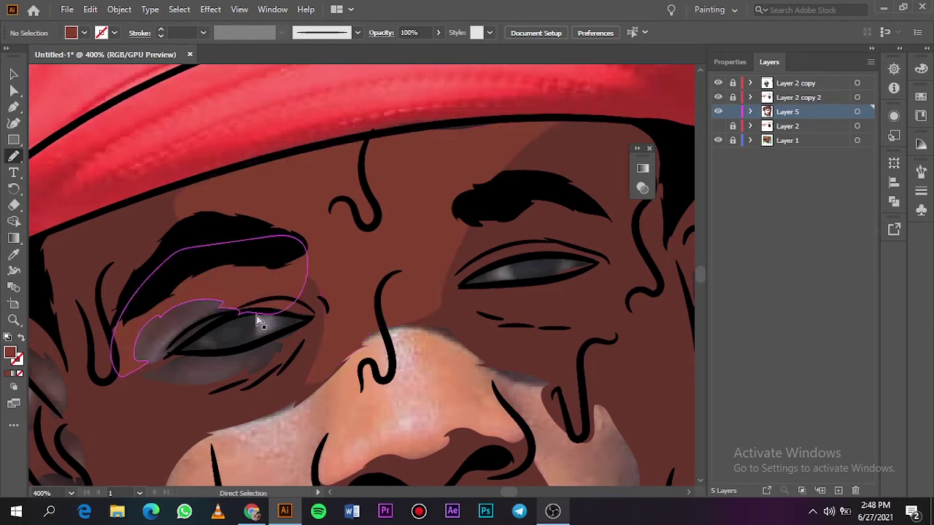
On a new layer, draw shade shapes from the nose toward the brim and around the left eye socket
click(745, 123)
key(ctrl+l)
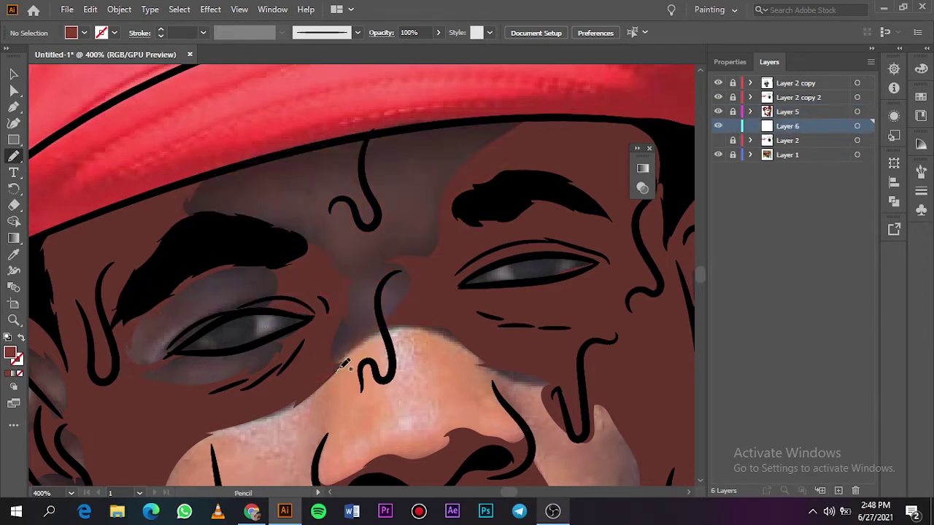
mouse_move(339, 369)
mouse_down()
mouse_move(438, 124)
mouse_move(339, 369)
mouse_up()
mouse_move(211, 306)
mouse_down()
mouse_move(333, 261)
mouse_move(212, 306)
mouse_up()
key(ctrl+0)
click(718, 141)
click(718, 155)
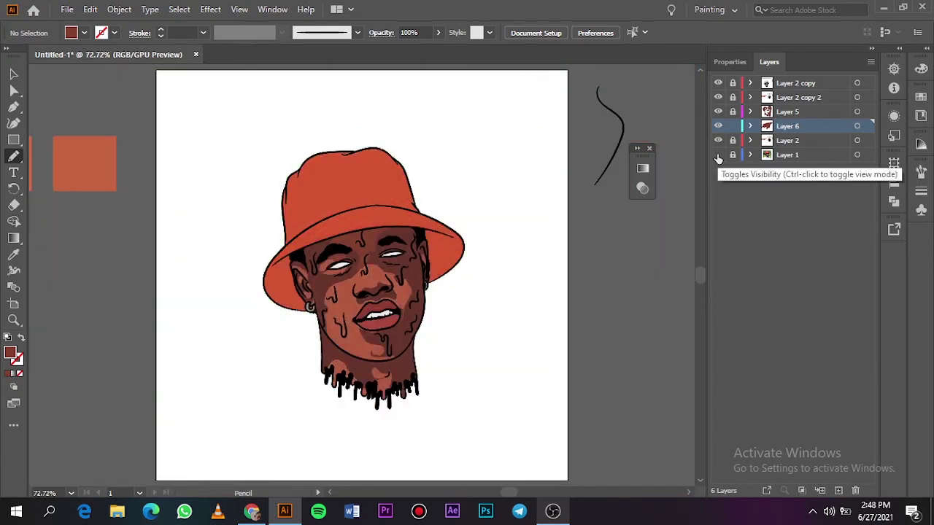
click(718, 154)
click(719, 140)
Draw a pale highlight shape up the left cheek and chin
key(ctrl+plus)
key(ctrl+plus)
key(ctrl+plus)
scroll(638, 382, down, 2)
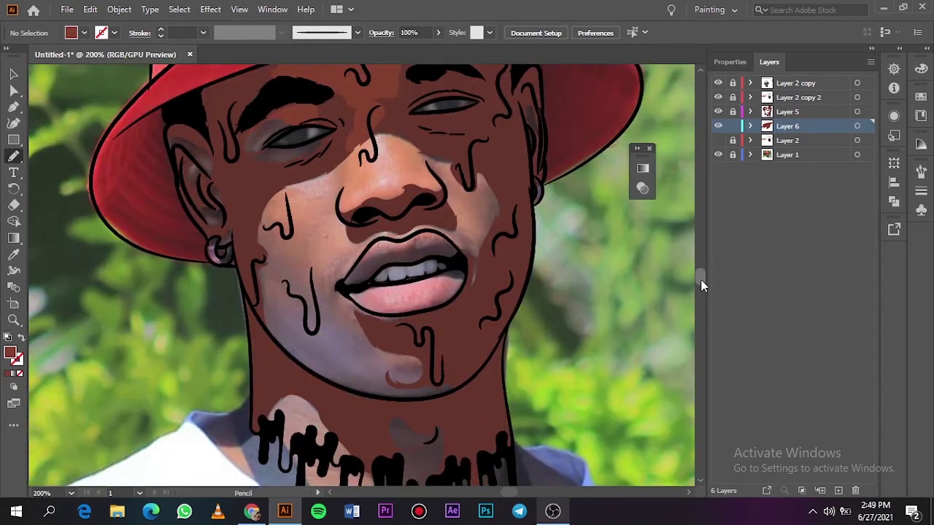
key(ctrl+plus)
mouse_move(282, 249)
mouse_down()
mouse_move(210, 168)
mouse_move(474, 473)
mouse_move(387, 349)
mouse_move(330, 326)
mouse_up()
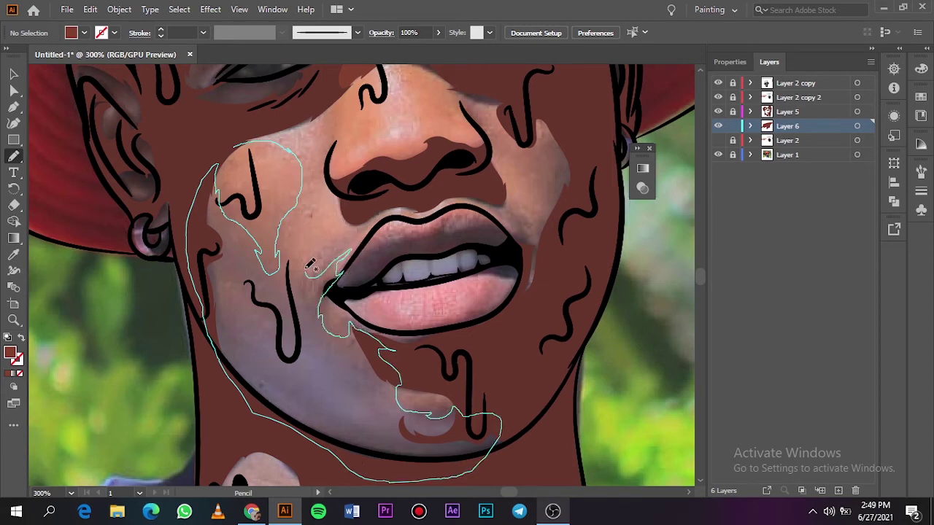
drag(337, 130, 234, 143)
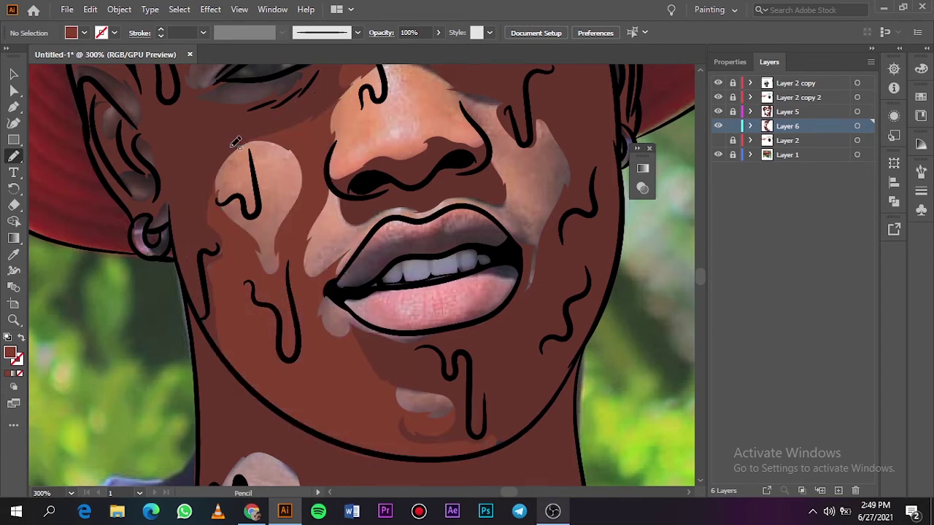
key(ctrl+0)
click(718, 154)
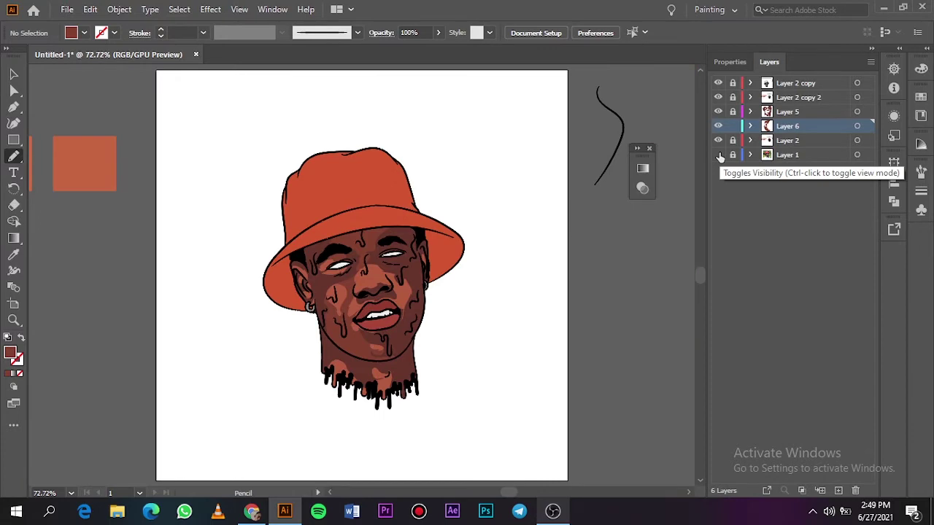
click(718, 155)
click(718, 140)
Add a pale highlight shape beside the nose and preview it without the photo
scroll(351, 284, up, 5)
mouse_move(496, 346)
mouse_down()
mouse_move(444, 212)
mouse_move(548, 302)
mouse_up()
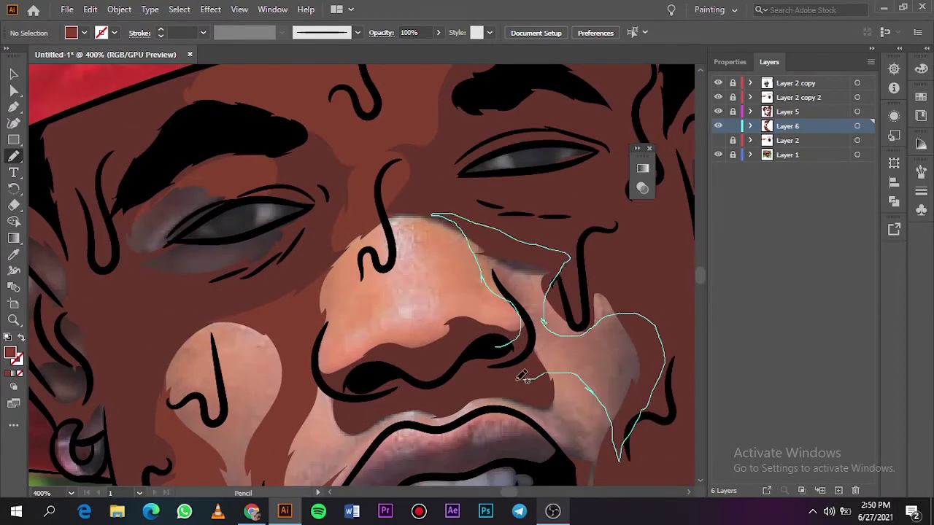
drag(576, 333, 521, 375)
scroll(702, 270, down, 3)
key(ctrl+0)
click(718, 155)
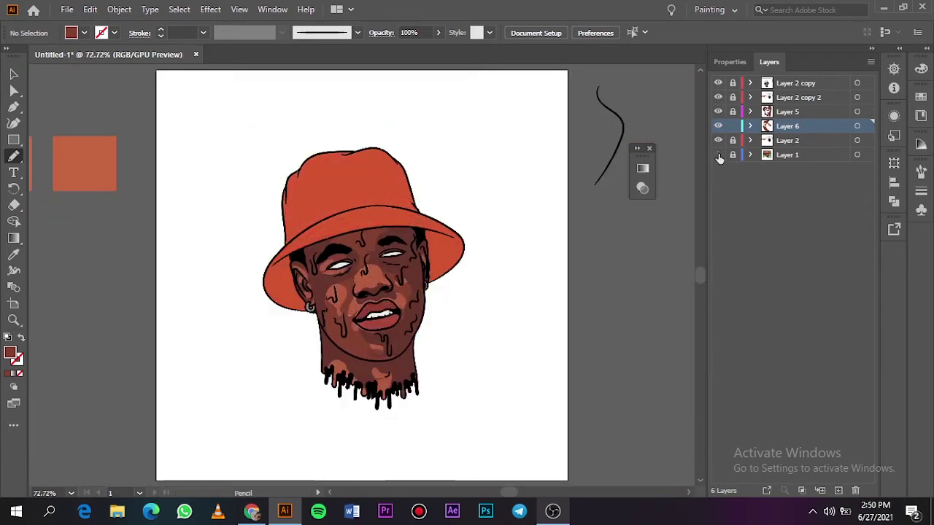
click(718, 155)
click(718, 140)
key(ctrl+plus)
key(ctrl+plus)
key(ctrl+plus)
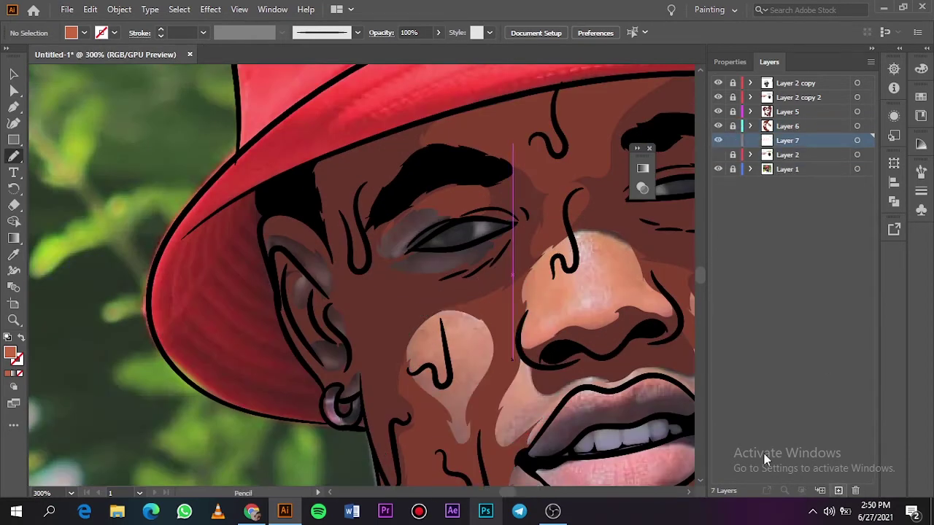
Add lighter orange tone shapes on the cheek, under the left eye and near the ear
drag(455, 392, 459, 378)
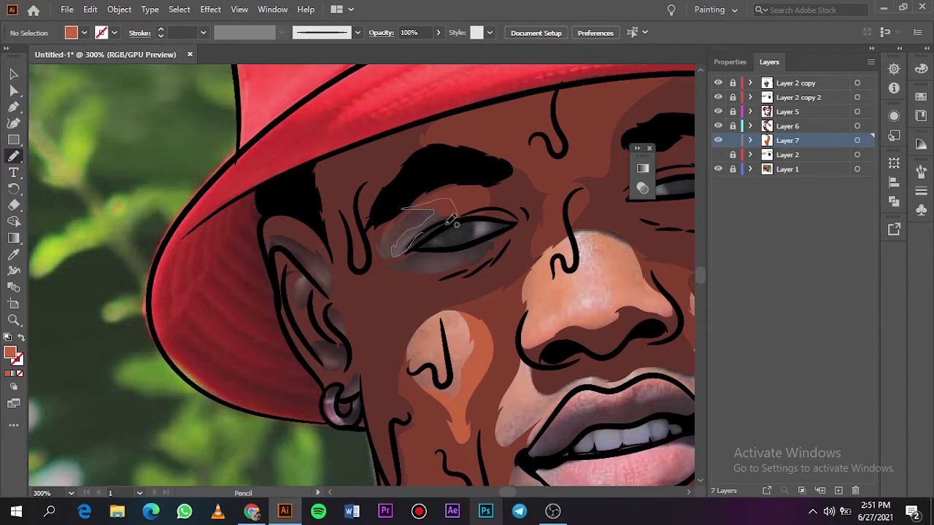
drag(452, 221, 421, 233)
drag(309, 255, 344, 325)
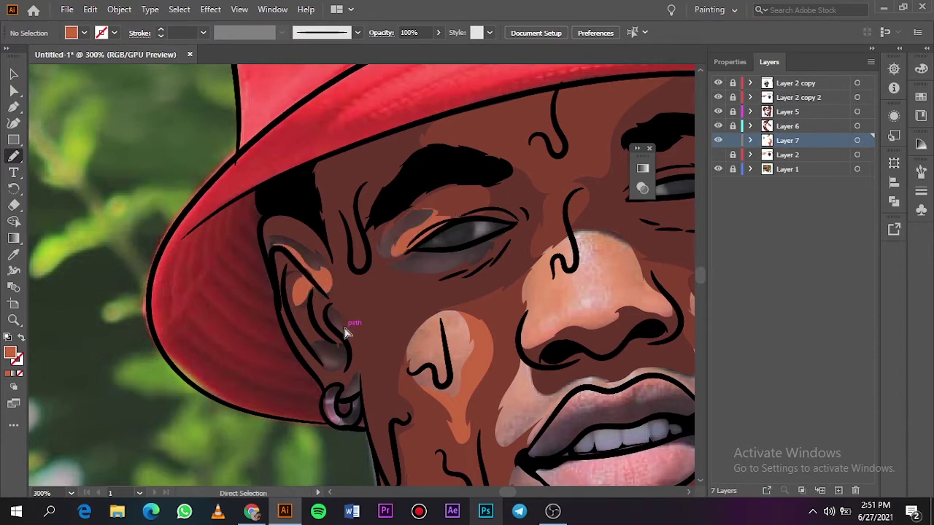
key(ctrl+0)
click(719, 169)
click(719, 169)
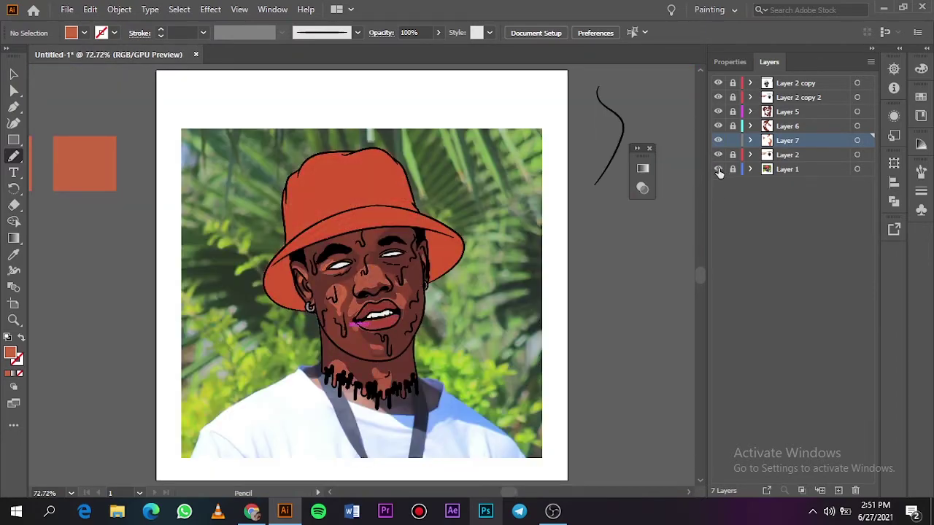
Draw two more lighter orange highlight shapes, then hide the reference photo to view the portrait
key(ctrl+plus)
key(ctrl+plus)
key(ctrl+plus)
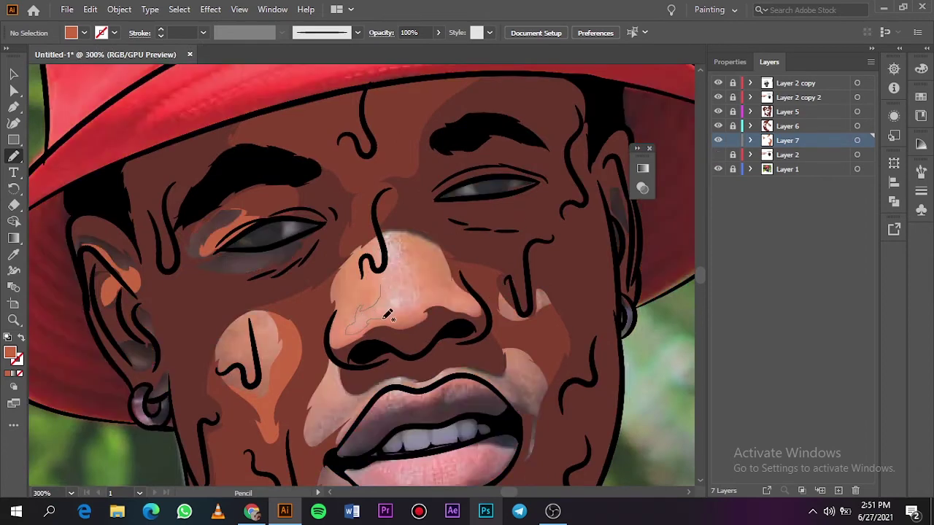
drag(389, 253, 388, 255)
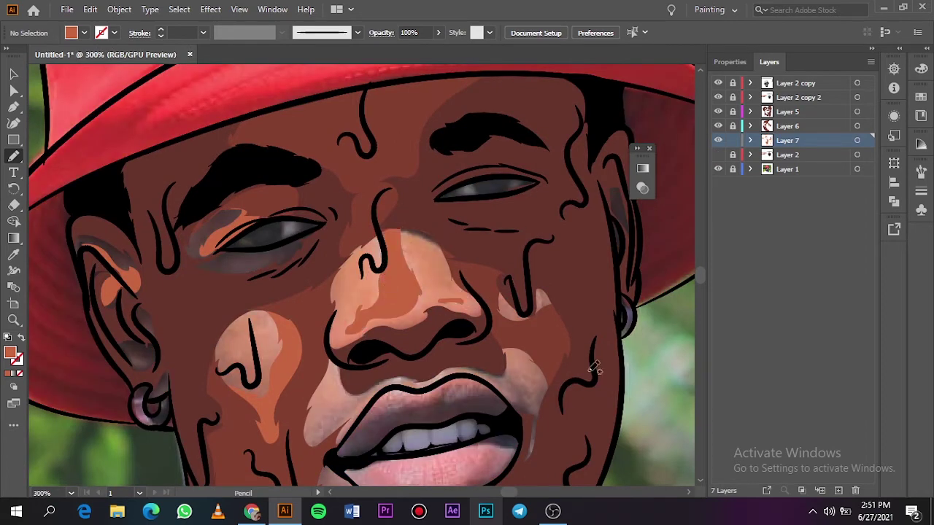
scroll(447, 310, down, 5)
scroll(450, 312, down, 3)
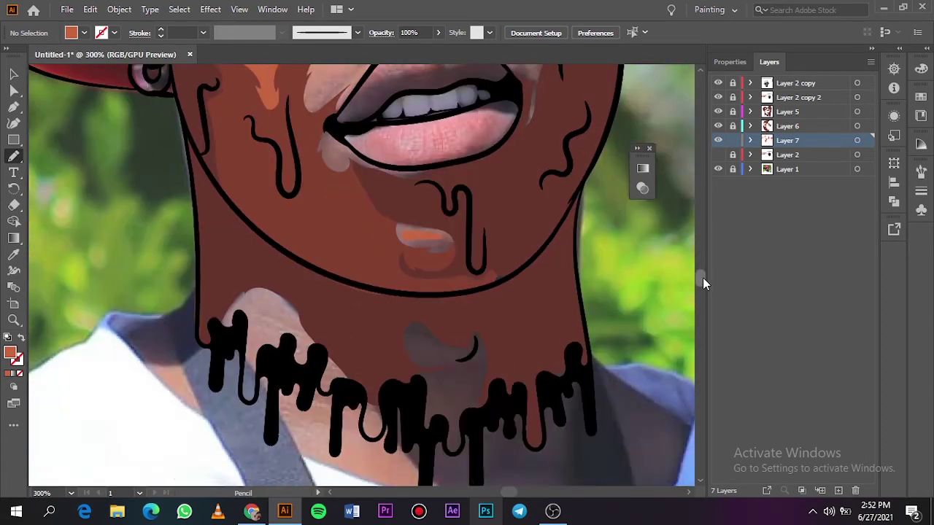
drag(259, 377, 362, 353)
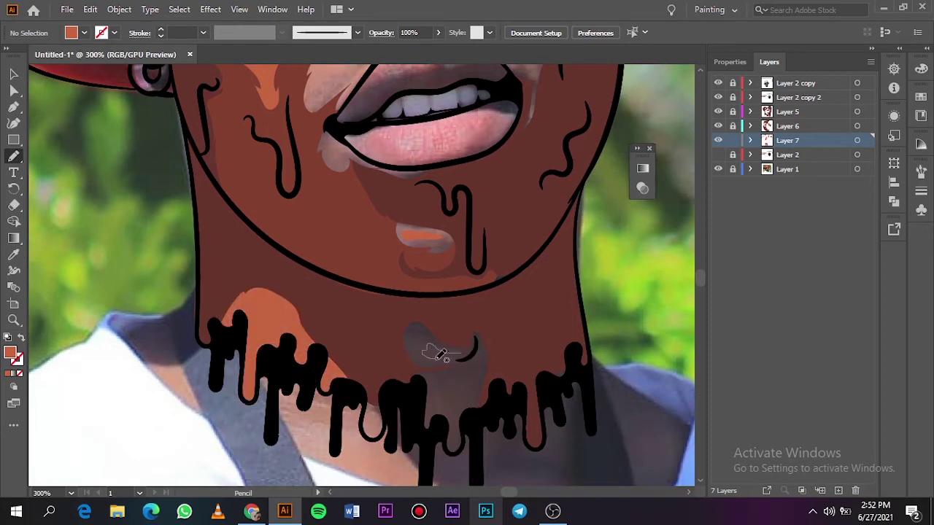
key(ctrl+0)
click(719, 170)
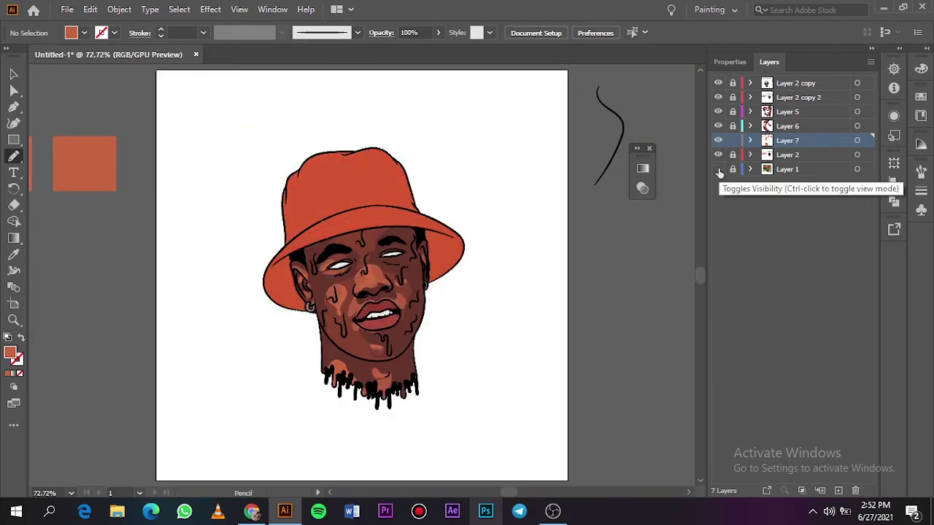
Add Layer 8 and set a dark brown fill colour for the shadows
click(718, 169)
key(ctrl+l)
key(ctrl+equal)
key(ctrl+equal)
key(ctrl+equal)
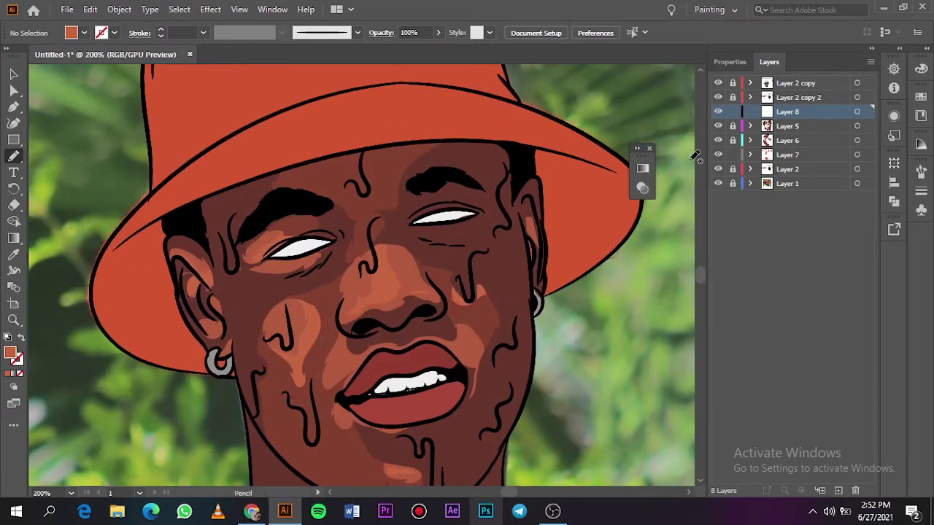
key(i)
click(425, 247)
double_click(10, 353)
click(851, 75)
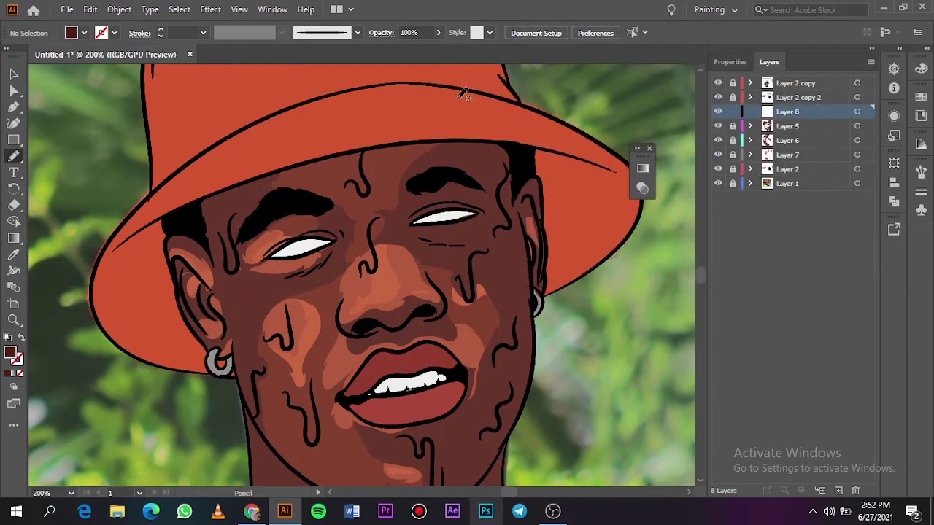
Darken a cheek shadow path's brightness and saturation with Recolor Artwork
key(ctrl+equal)
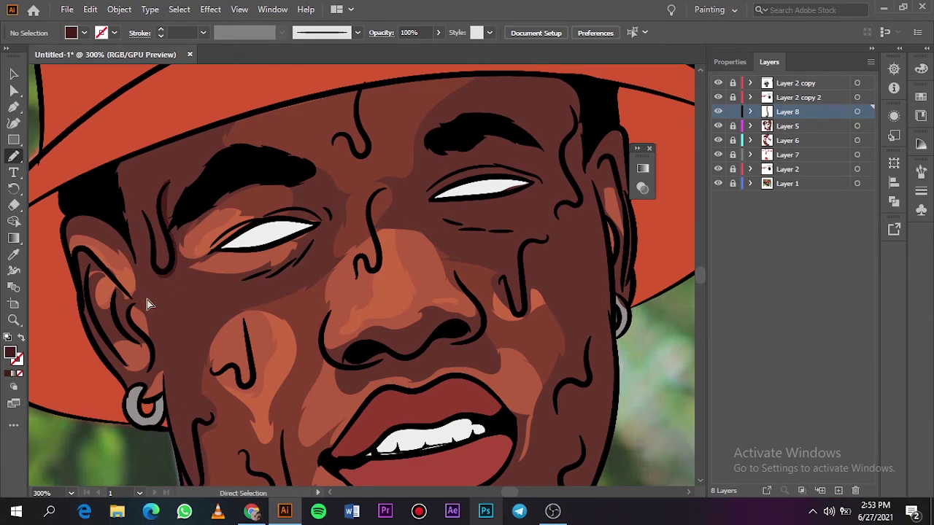
key(ctrl+equal)
ctrl+click(110, 269)
key(i)
click(90, 9)
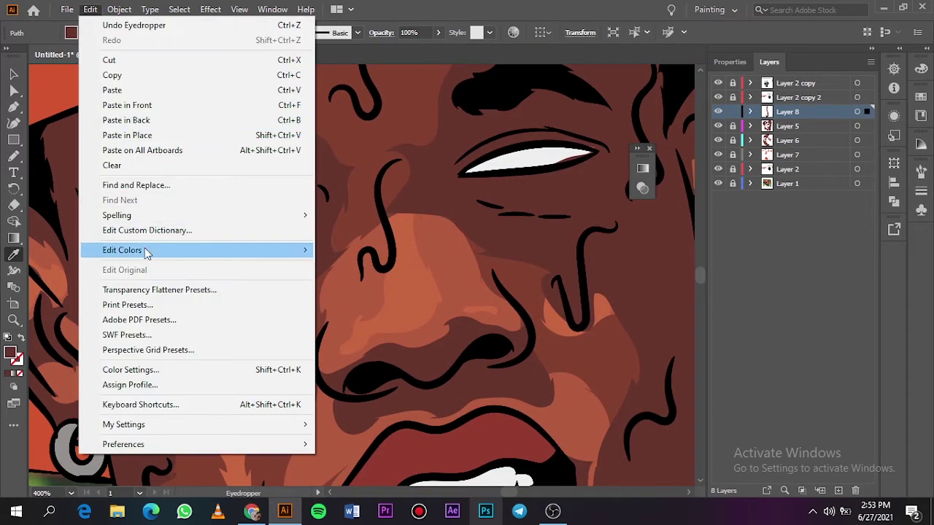
click(350, 252)
drag(692, 390, 683, 388)
mouse_move(705, 365)
mouse_down()
mouse_move(692, 387)
mouse_move(715, 369)
mouse_move(671, 387)
mouse_up()
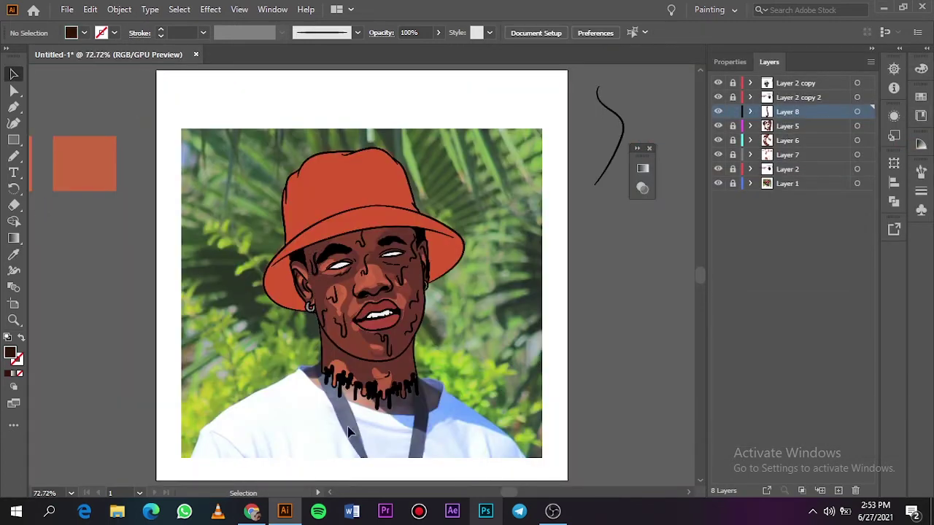
key(ctrl+shift+a)
Pencil dark brown shadows along the cheek drip, the left cheek line and the lower cheek drip
key(ctrl+equal)
key(ctrl+equal)
key(ctrl+equal)
key(n)
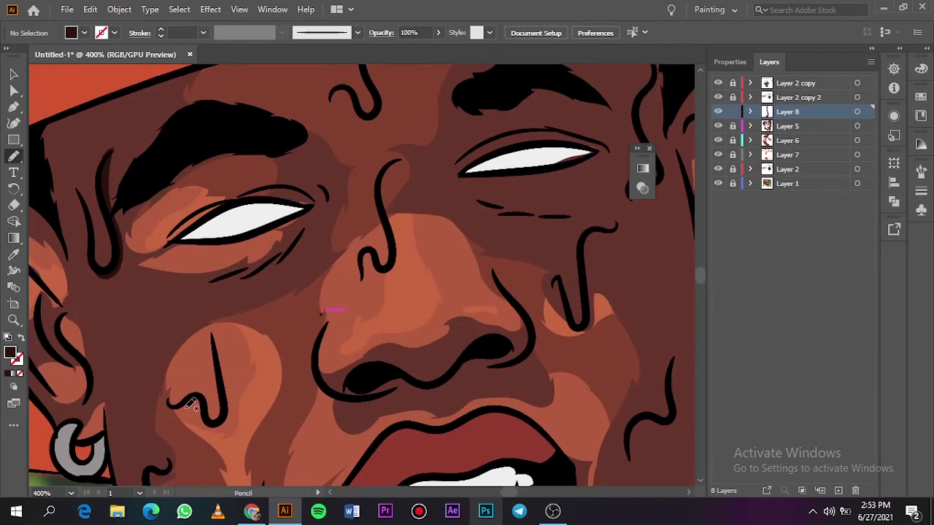
drag(208, 413, 215, 421)
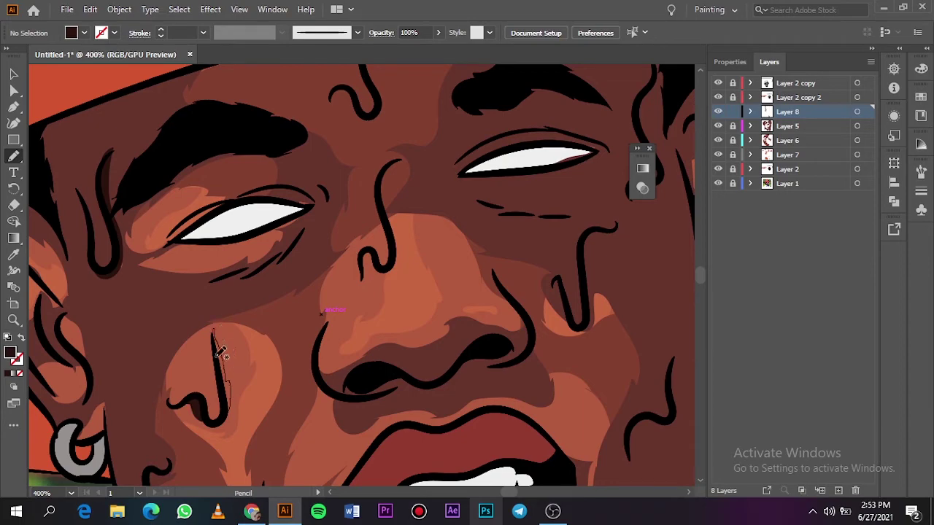
key(ctrl+0)
key(ctrl+equal)
key(ctrl+equal)
key(ctrl+equal)
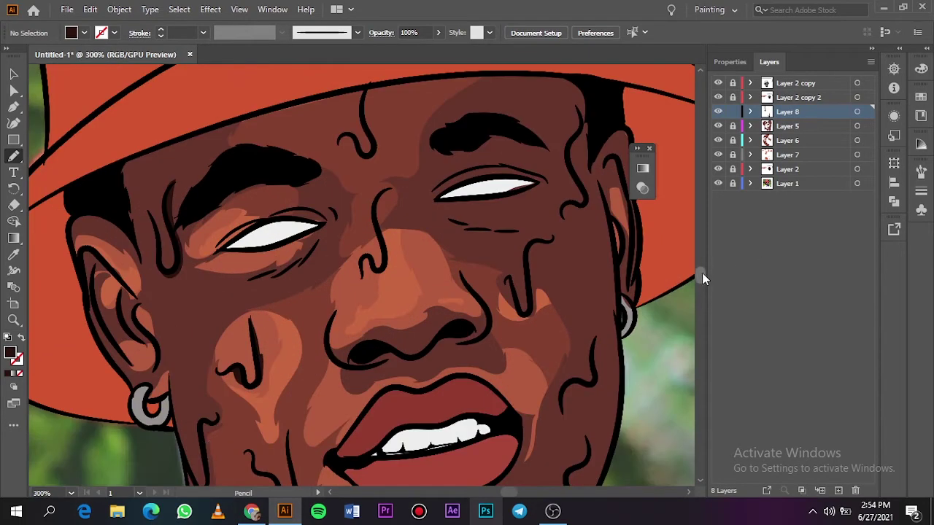
scroll(703, 277, down, 5)
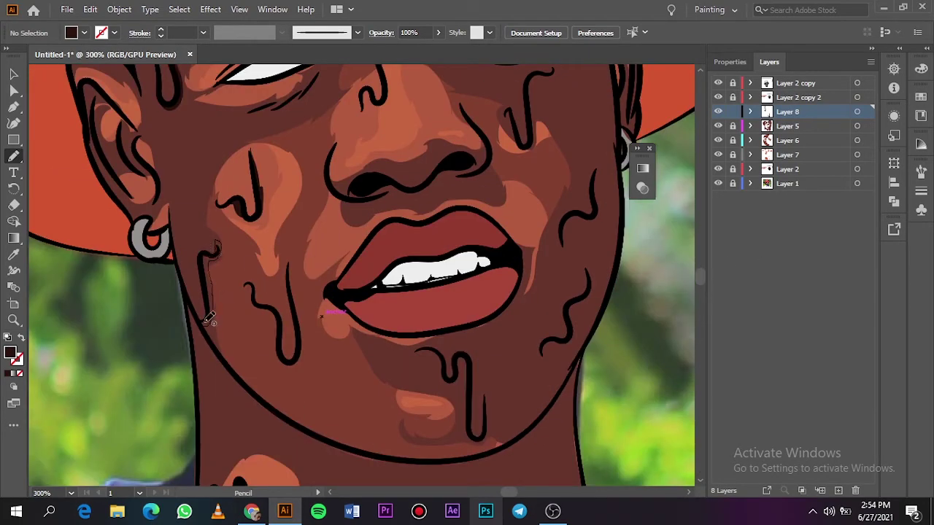
drag(209, 319, 209, 322)
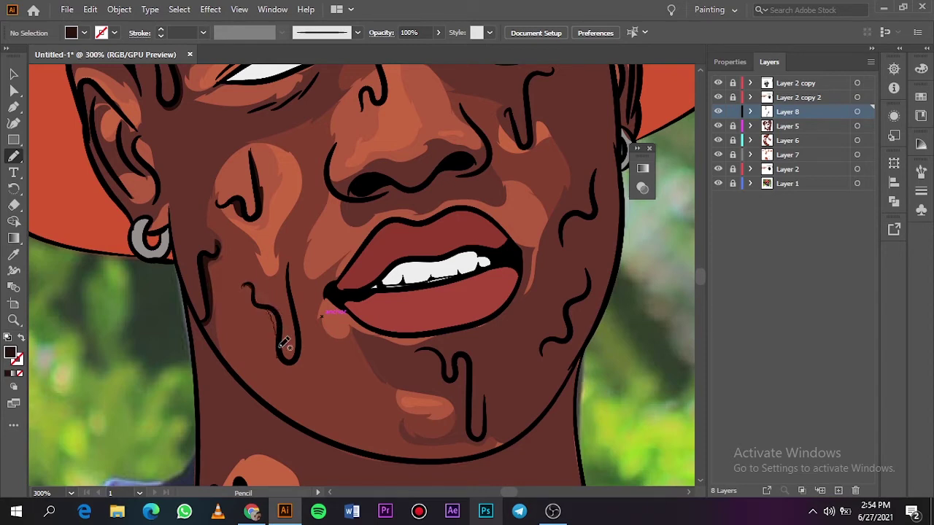
drag(280, 349, 296, 359)
drag(298, 322, 300, 325)
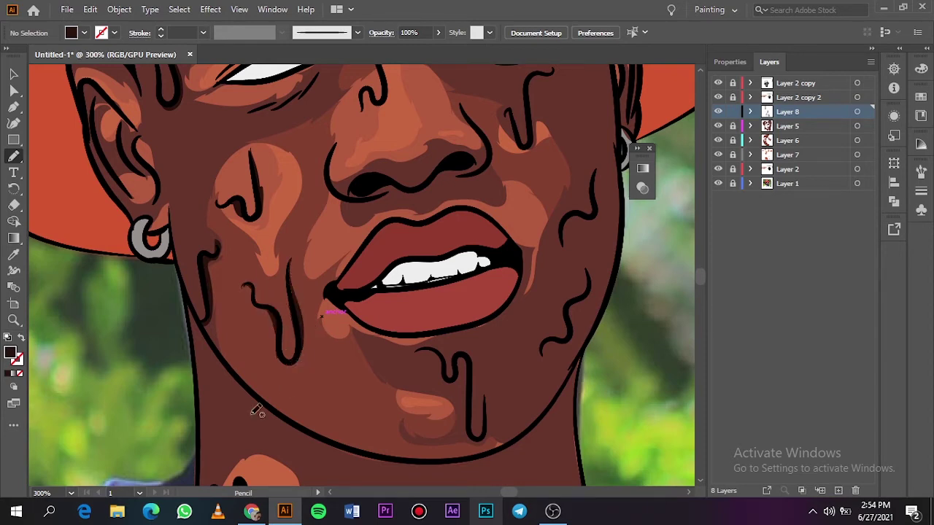
key(ctrl+0)
Draw dark brown shadows beside the forehead, nose-bridge, under-eye and right temple drips
key(ctrl+plus)
key(ctrl+plus)
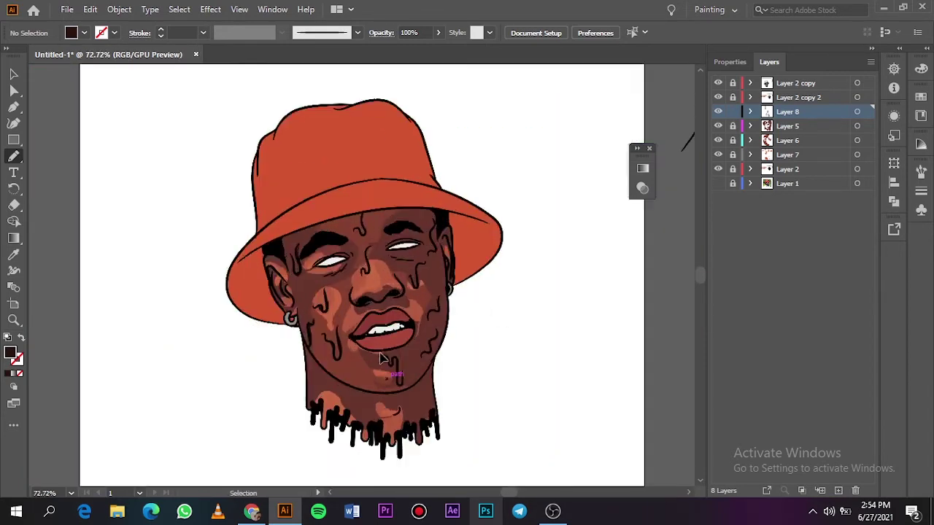
key(ctrl+plus)
key(ctrl+plus)
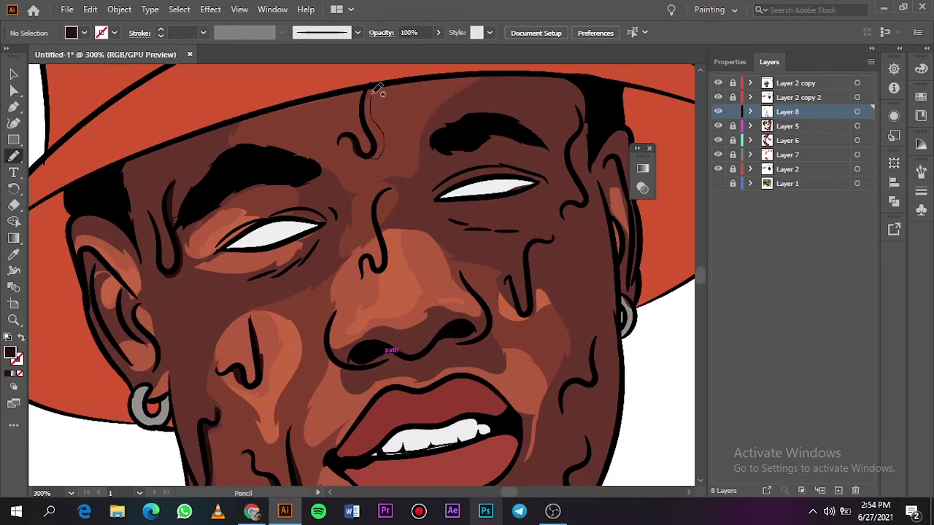
drag(367, 119, 371, 155)
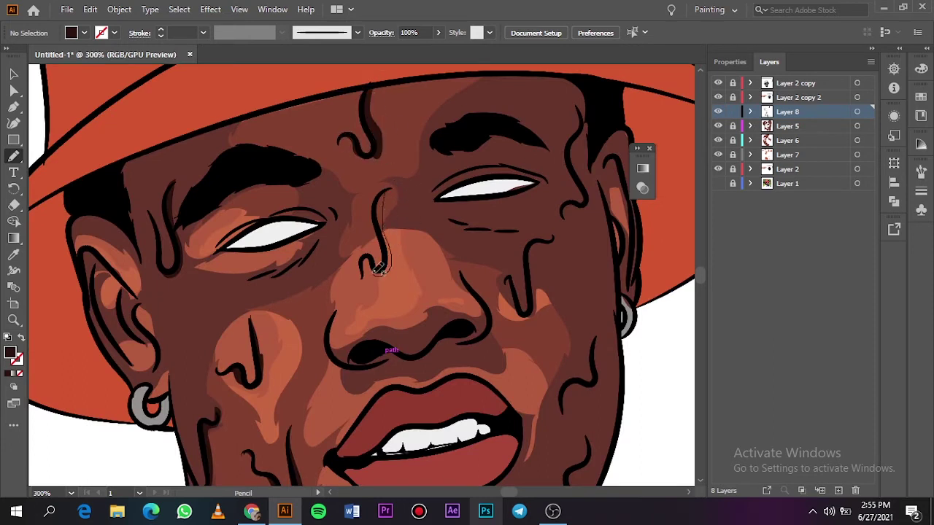
mouse_move(380, 217)
mouse_down()
mouse_move(380, 260)
mouse_move(360, 282)
mouse_up()
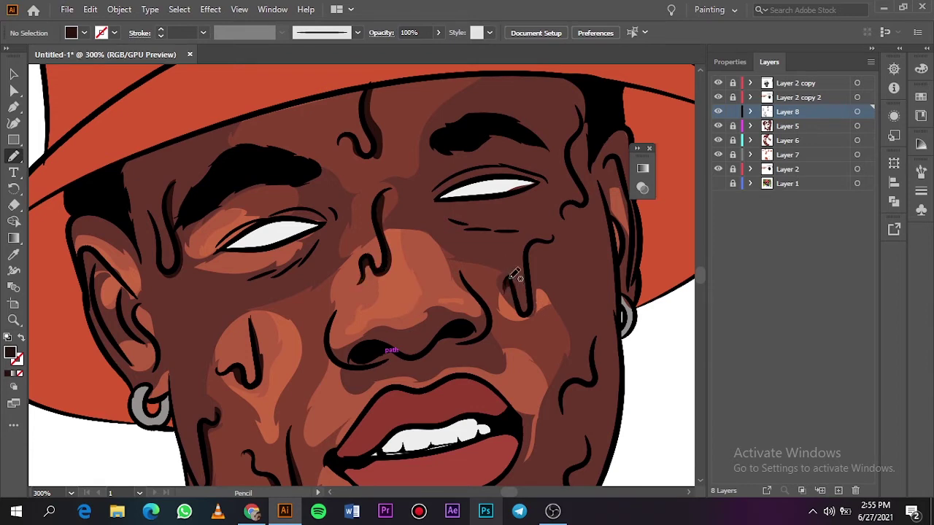
drag(531, 242, 535, 247)
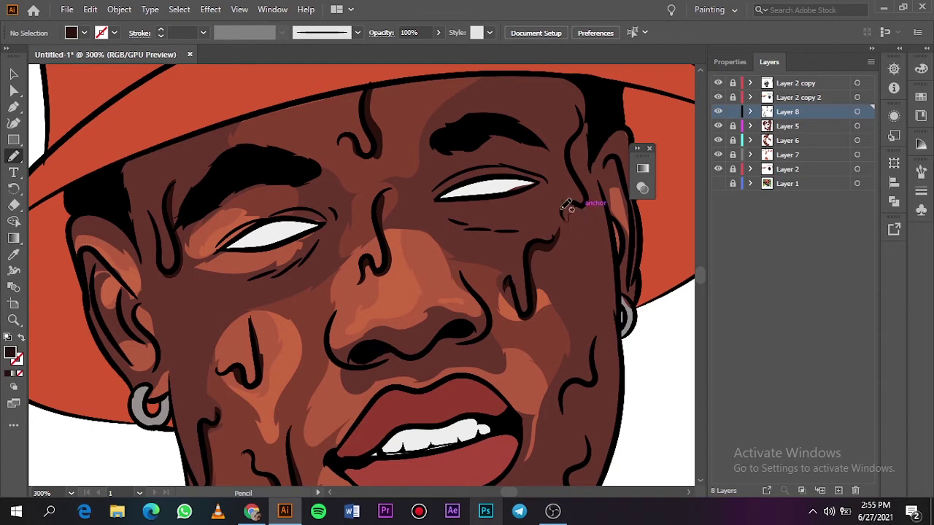
drag(579, 166, 580, 173)
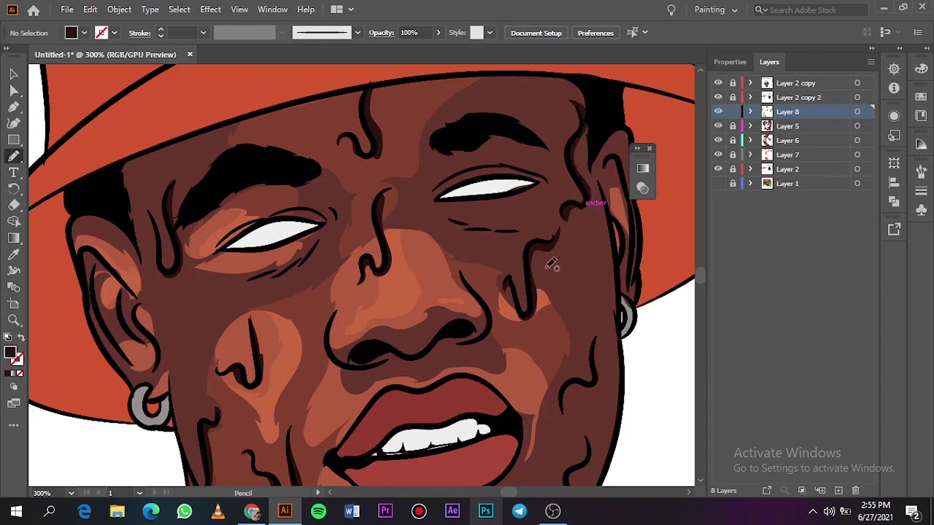
key(ctrl+0)
Draw dark brown shadows beside the jaw and chin drips and by the chin on the neck
scroll(597, 357, down, 5)
drag(546, 354, 596, 271)
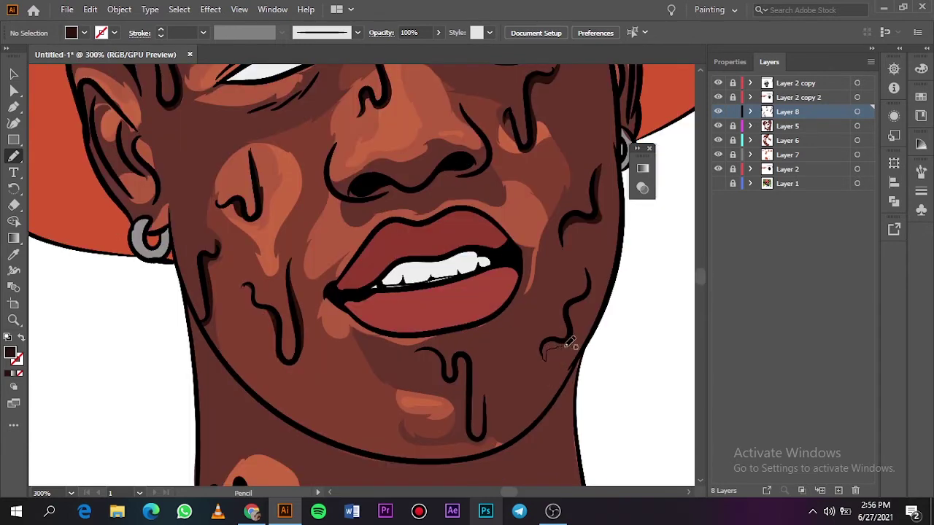
drag(565, 340, 564, 341)
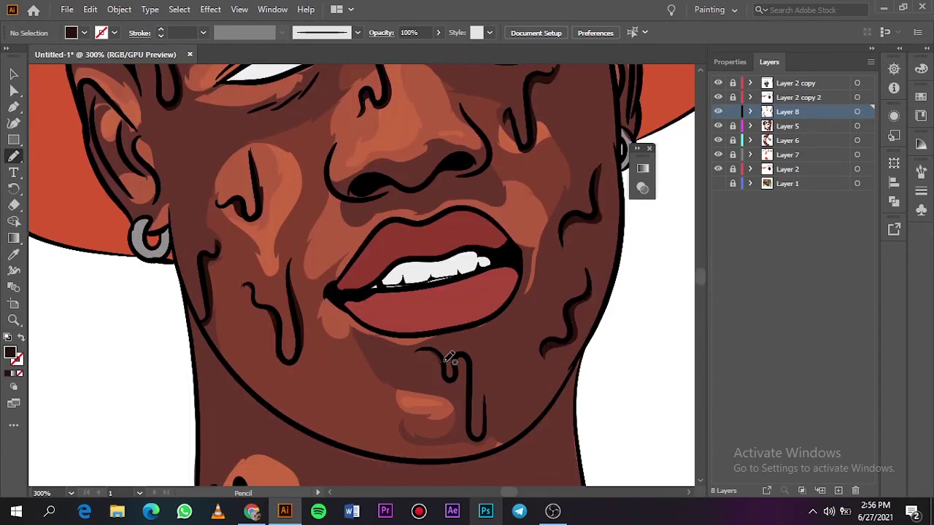
drag(459, 355, 478, 387)
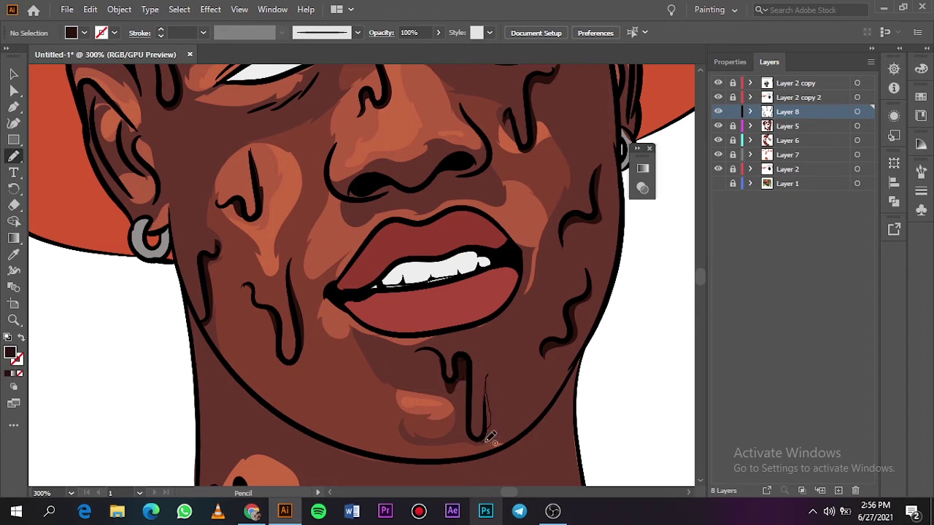
key(ctrl+0)
key(ctrl+plus)
key(ctrl+plus)
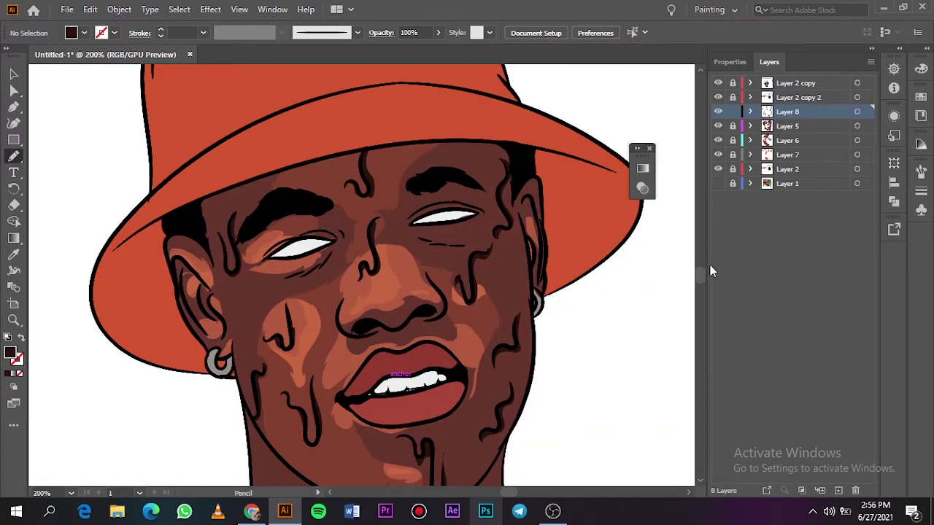
scroll(712, 270, down, 5)
key(ctrl+plus)
drag(518, 365, 500, 390)
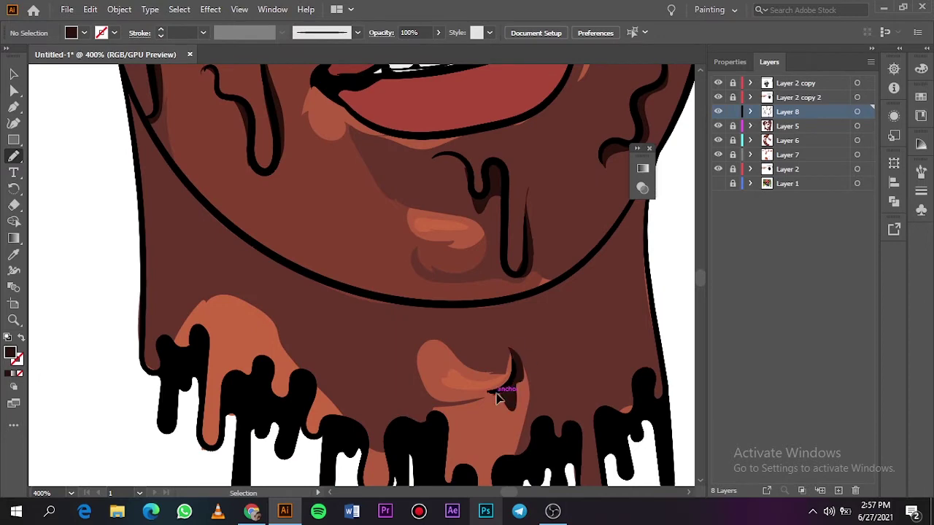
key(ctrl+0)
Lock Layer 7 again and make Layer 5 the unlocked working layer for the lips
click(732, 155)
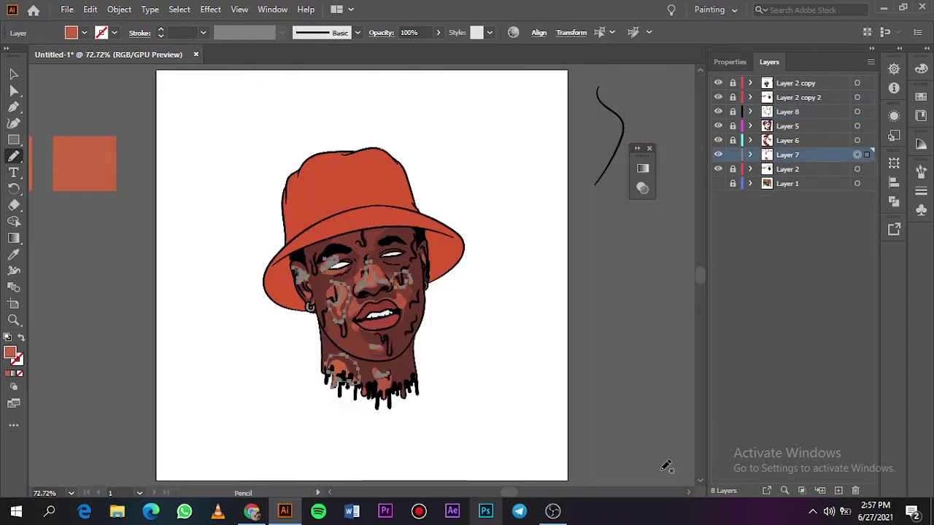
scroll(663, 463, left, 5)
key(v)
scroll(332, 121, left, 5)
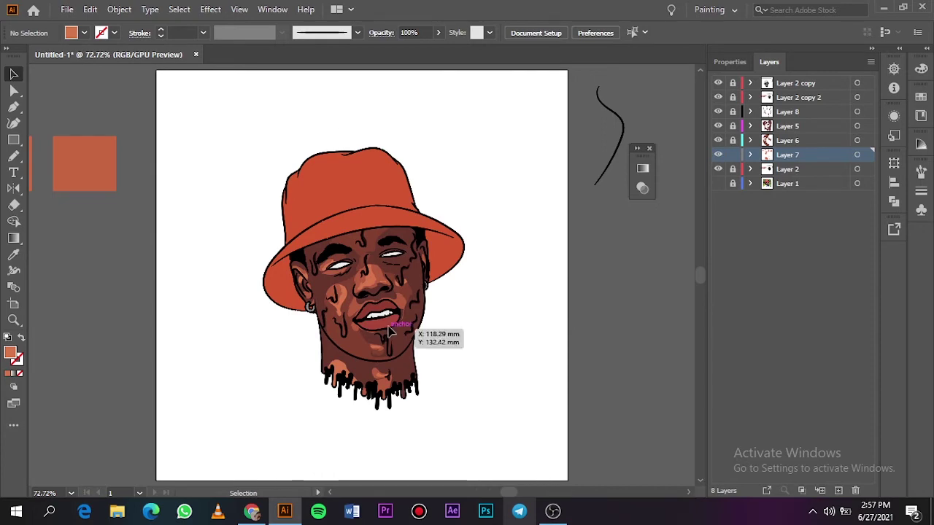
click(733, 155)
click(732, 125)
click(788, 126)
Zoom in on the mouth and sample the dark red lip colour as the fill
key(ctrl+plus)
key(ctrl+plus)
key(ctrl+plus)
scroll(702, 271, down, 5)
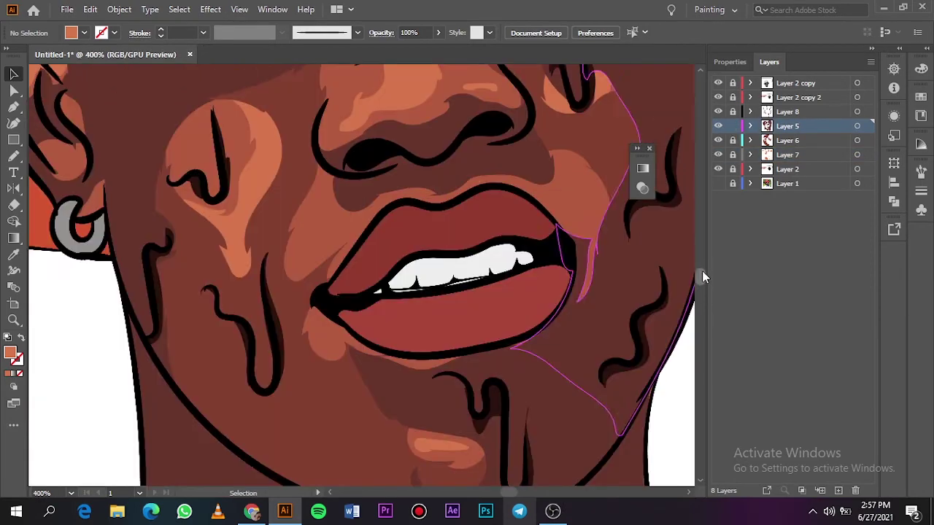
key(i)
click(409, 241)
double_click(10, 353)
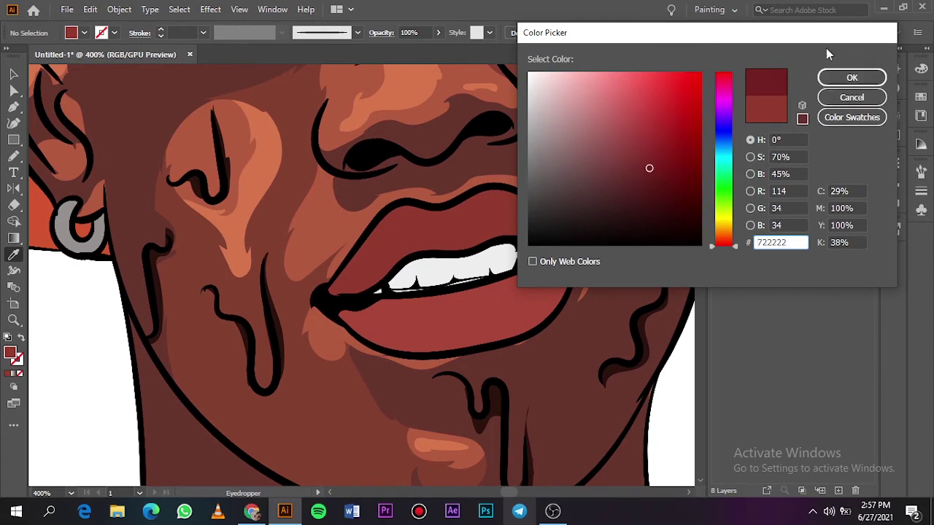
click(852, 77)
Trace a dark red shading shape along the upper lip's left edge over the reference photo
click(718, 169)
key(n)
key(ctrl+plus)
drag(311, 308, 372, 210)
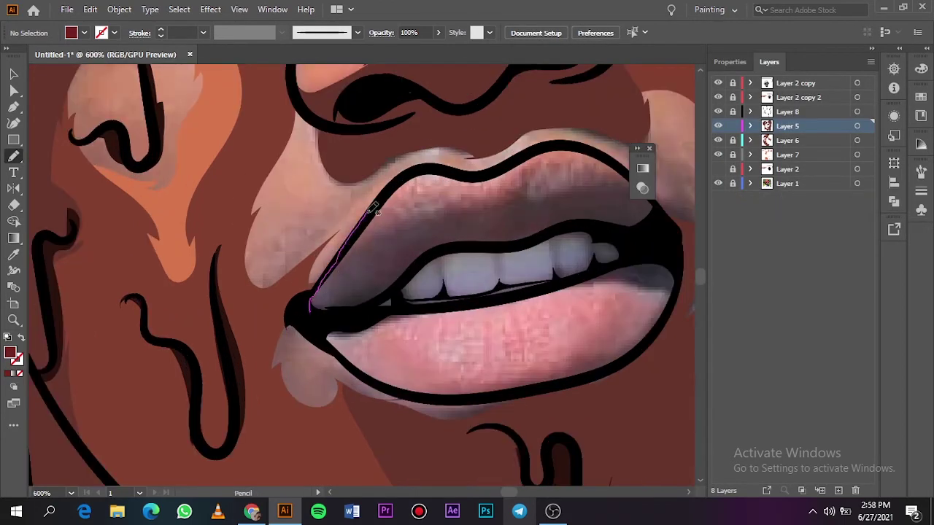
mouse_move(530, 187)
mouse_down()
mouse_move(661, 208)
mouse_move(532, 240)
mouse_move(373, 308)
mouse_move(312, 308)
mouse_up()
click(718, 169)
Set the fill to a darker red for the lip shadow
key(v)
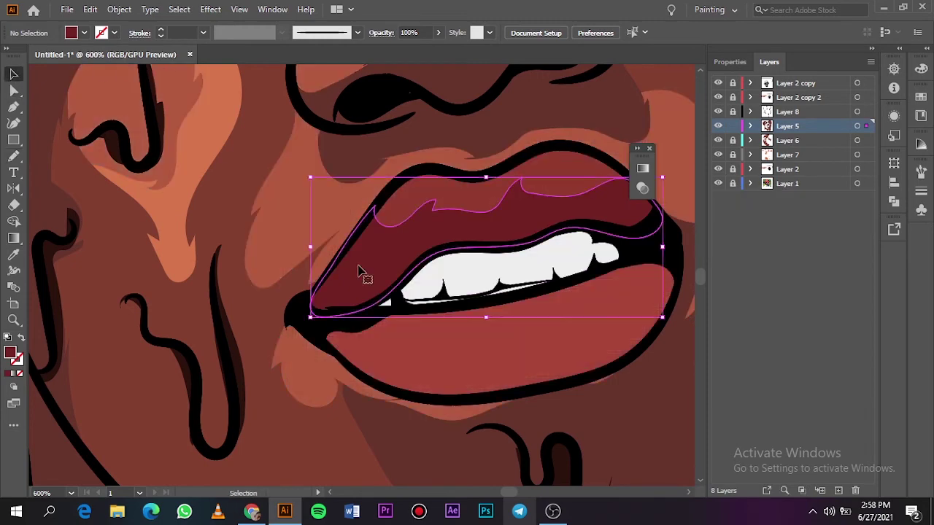
double_click(10, 353)
click(656, 197)
click(853, 77)
key(ctrl+shift+a)
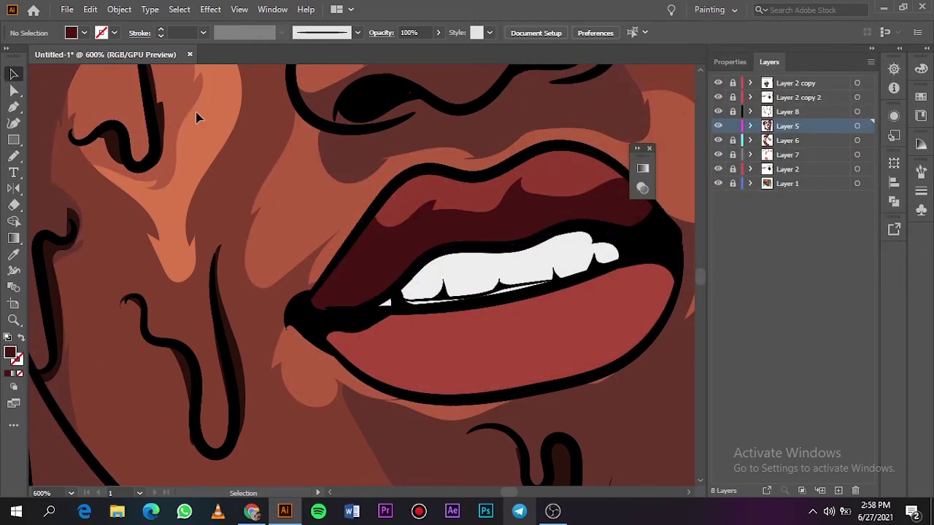
key(i)
click(528, 323)
double_click(10, 353)
click(650, 165)
key(Return)
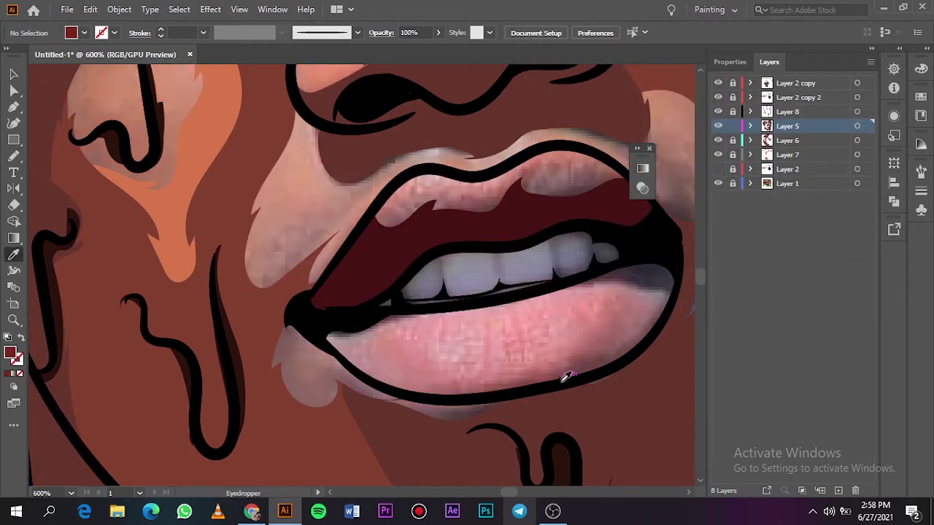
Draw the darker red shadow along the inner lower lip and fit the artboard to review
key(n)
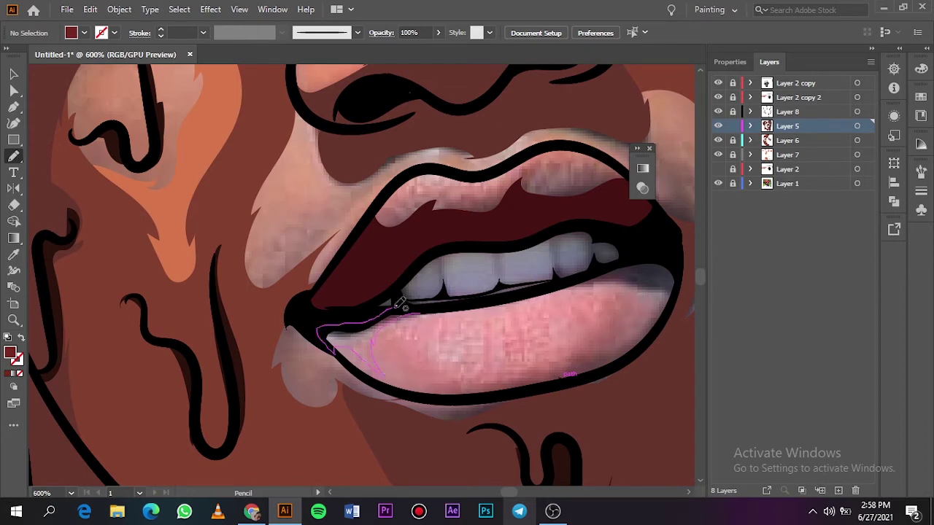
mouse_move(338, 343)
mouse_down()
mouse_move(675, 300)
mouse_move(620, 332)
mouse_up()
key(ctrl+0)
click(718, 183)
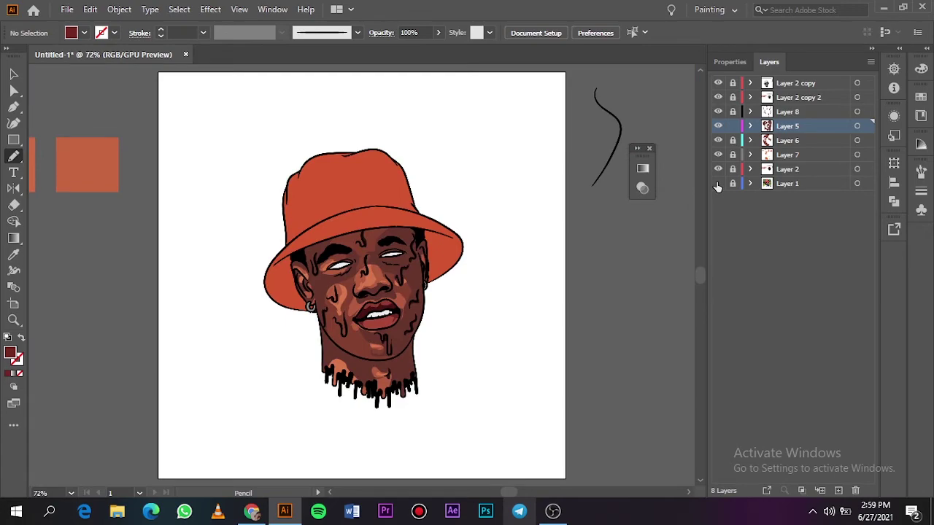
On Layer 6, draw a filled curve below the lower lip and set its fill colour
click(718, 183)
click(788, 140)
scroll(467, 292, up, 3)
scroll(467, 292, up, 3)
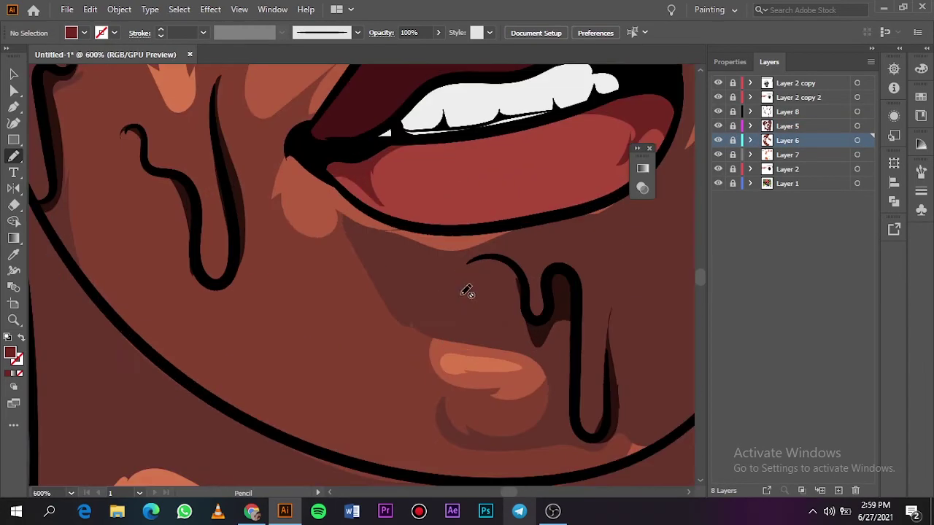
key(i)
drag(512, 265, 325, 288)
double_click(10, 353)
click(839, 78)
Trace a lower-lip shade shape around the tongue area from the reference photo
click(718, 169)
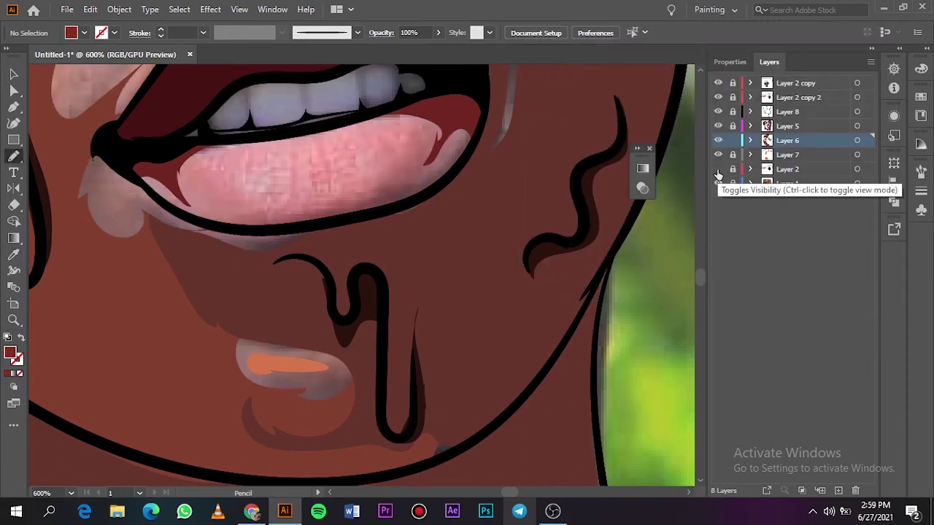
key(n)
drag(387, 113, 411, 160)
drag(308, 201, 308, 223)
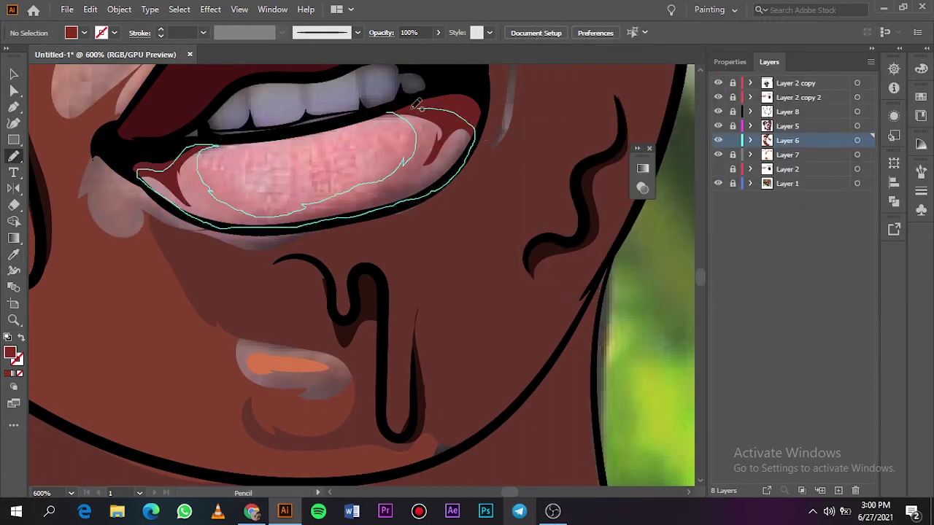
drag(308, 223, 397, 109)
click(719, 168)
key(ctrl+0)
Zoom in to finish the lower lip shade shape, then deselect it
click(718, 169)
key(ctrl+plus)
key(ctrl+plus)
key(ctrl+plus)
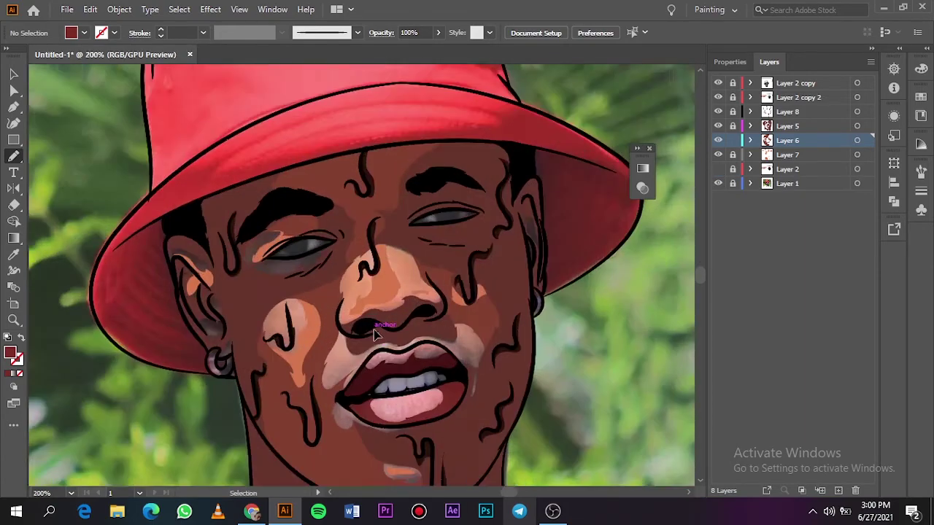
key(ctrl+plus)
key(ctrl+plus)
key(ctrl+plus)
drag(439, 366, 409, 357)
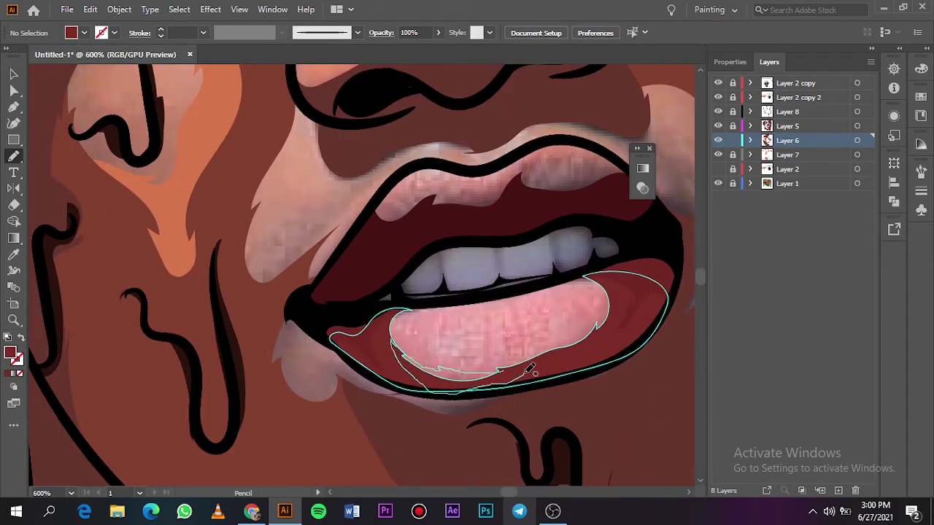
click(718, 168)
click(13, 74)
Set a new fill colour and trace a shade shape along the upper lip
key(i)
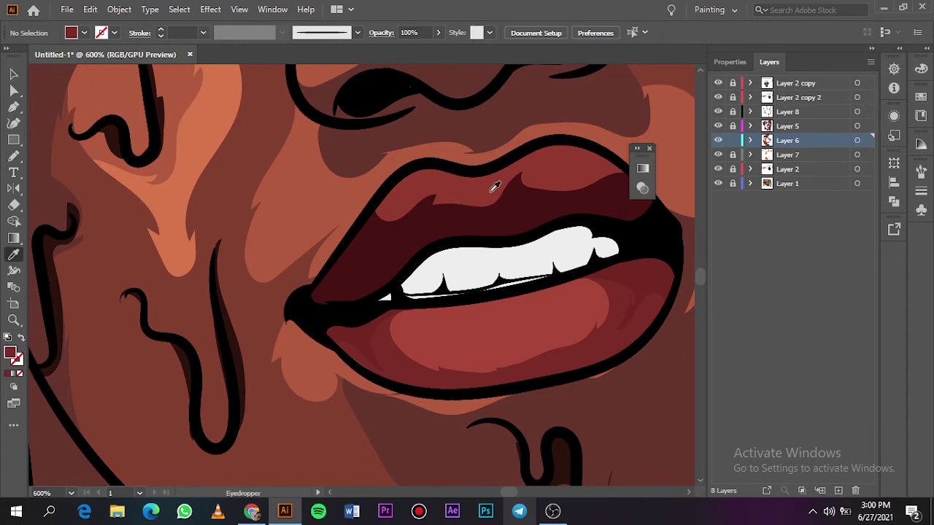
double_click(13, 356)
click(848, 78)
click(718, 169)
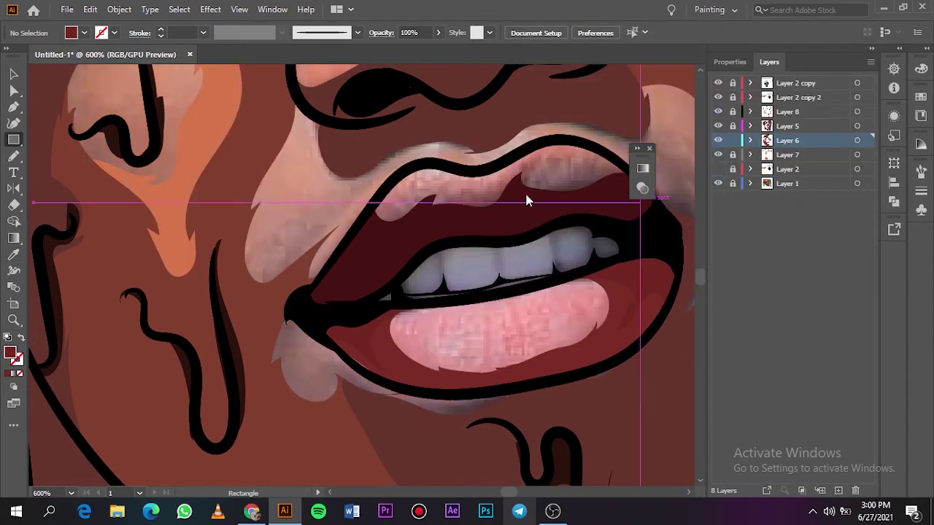
key(n)
drag(380, 206, 421, 173)
drag(564, 156, 620, 159)
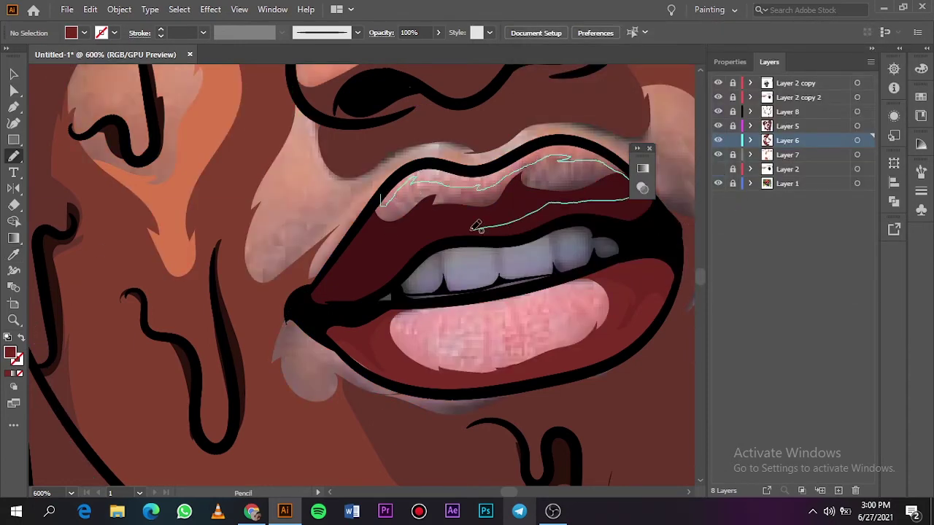
click(718, 168)
key(ctrl+0)
Make Layer 7 the drawing layer and set a lighter pink-red fill
click(718, 183)
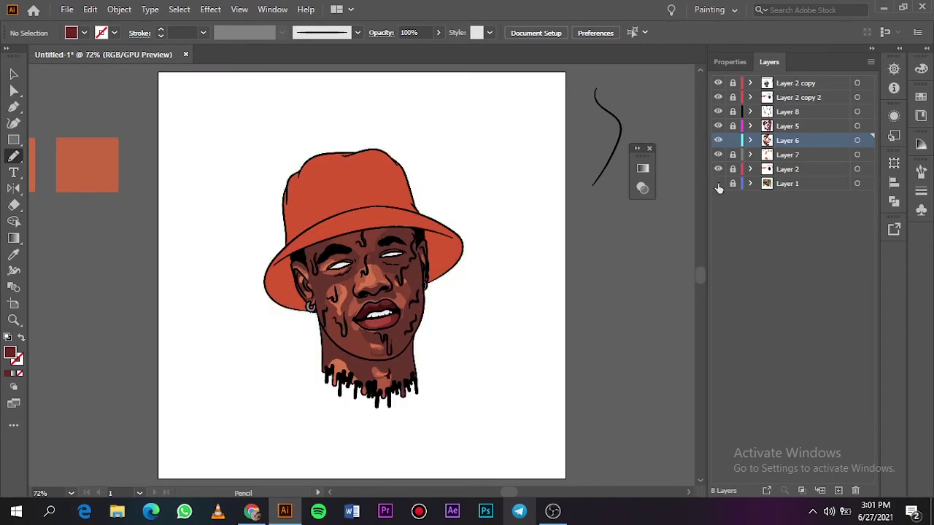
click(718, 183)
click(787, 155)
key(ctrl+plus)
key(ctrl+plus)
key(ctrl+plus)
scroll(699, 278, up, 3)
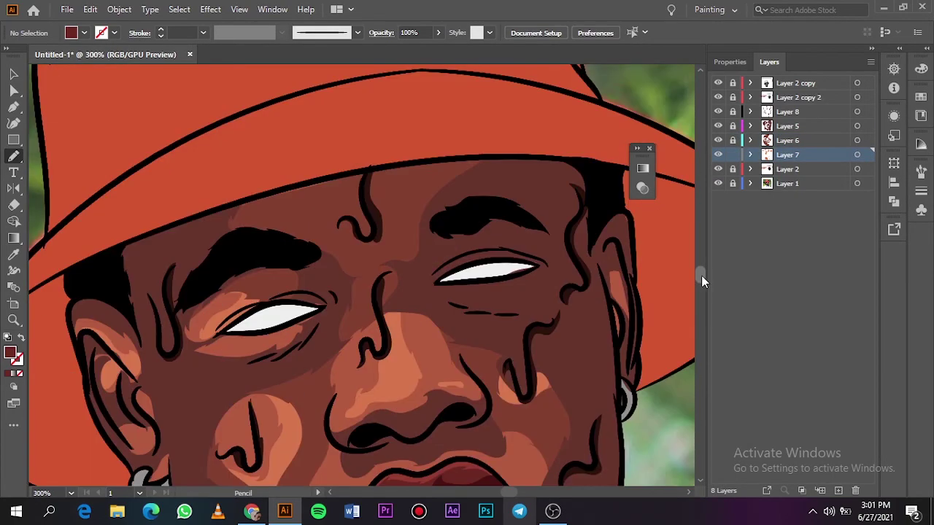
scroll(444, 390, up, 3)
scroll(662, 273, up, 2)
key(i)
double_click(10, 356)
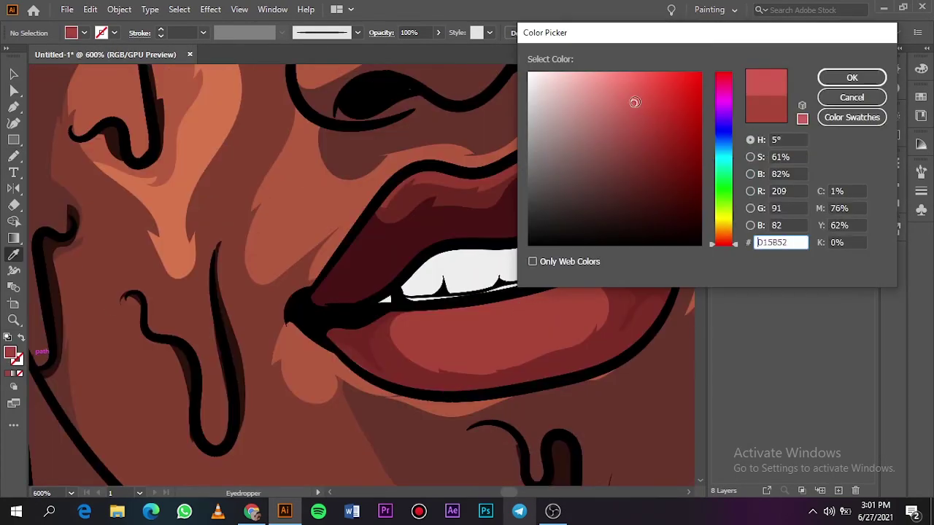
click(851, 77)
Draw two pink-red highlights on the lower lip, centre and right
key(n)
click(718, 168)
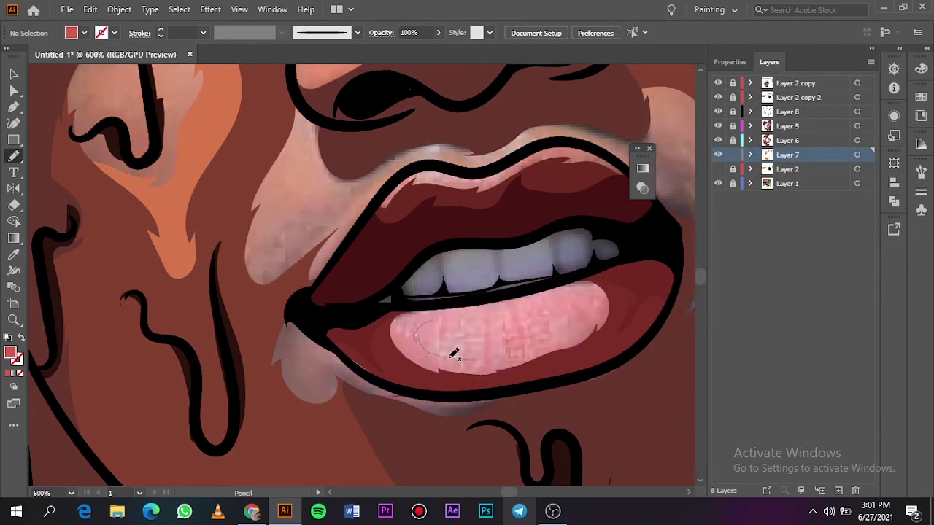
drag(442, 314, 443, 316)
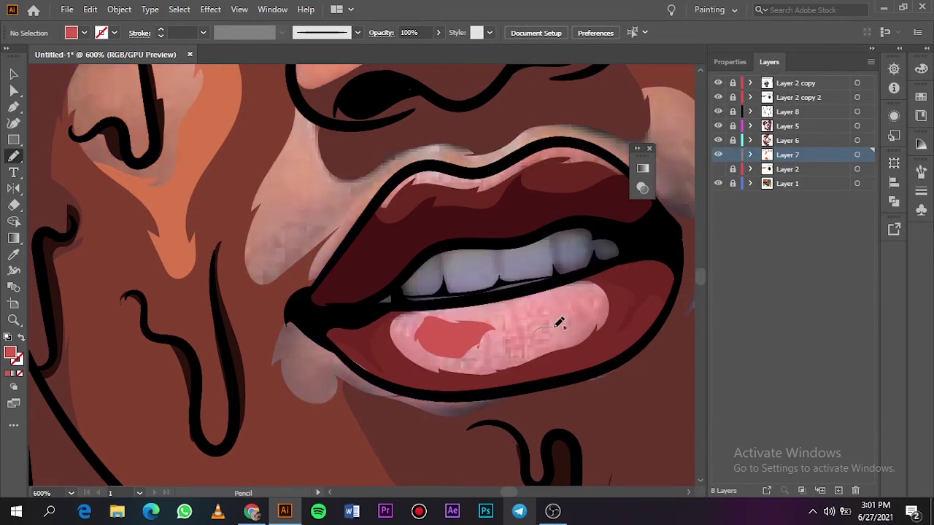
drag(537, 329, 538, 328)
click(718, 168)
Pick a new red and draw a highlight along the upper lip
key(i)
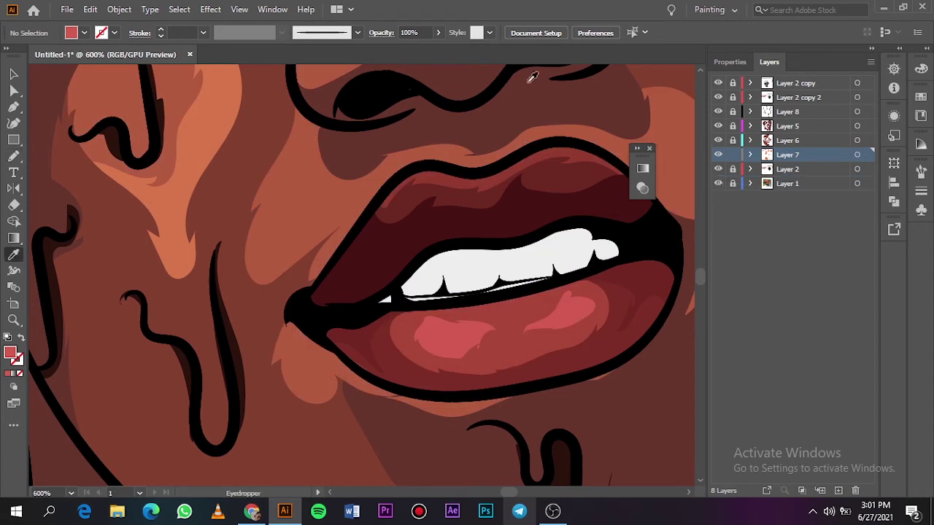
double_click(11, 354)
click(640, 105)
click(851, 77)
click(718, 169)
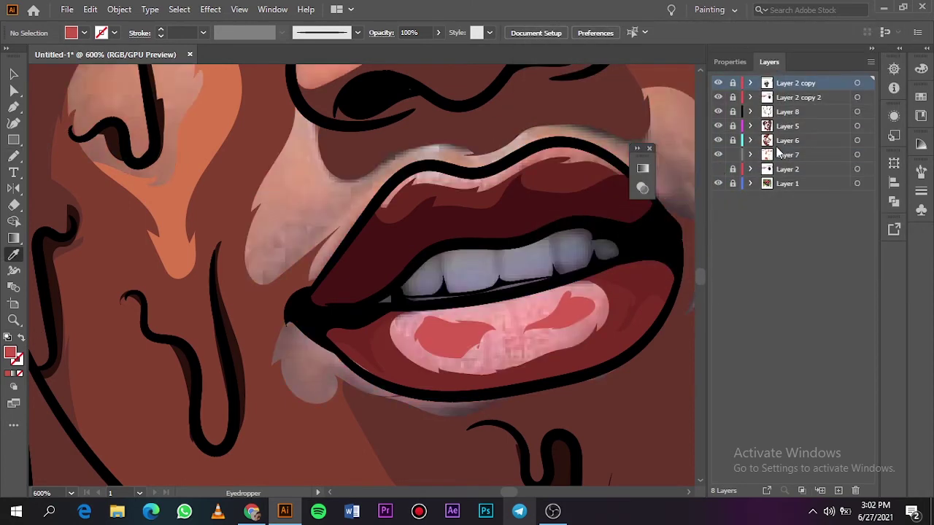
key(n)
drag(387, 199, 525, 156)
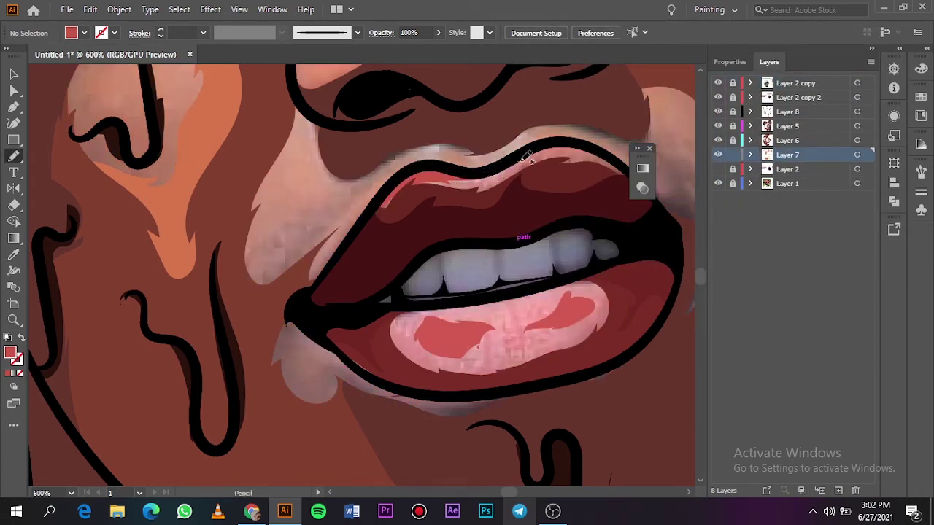
click(718, 168)
Set a grey fill for the earrings and zoom in over the reference photo
key(ctrl+0)
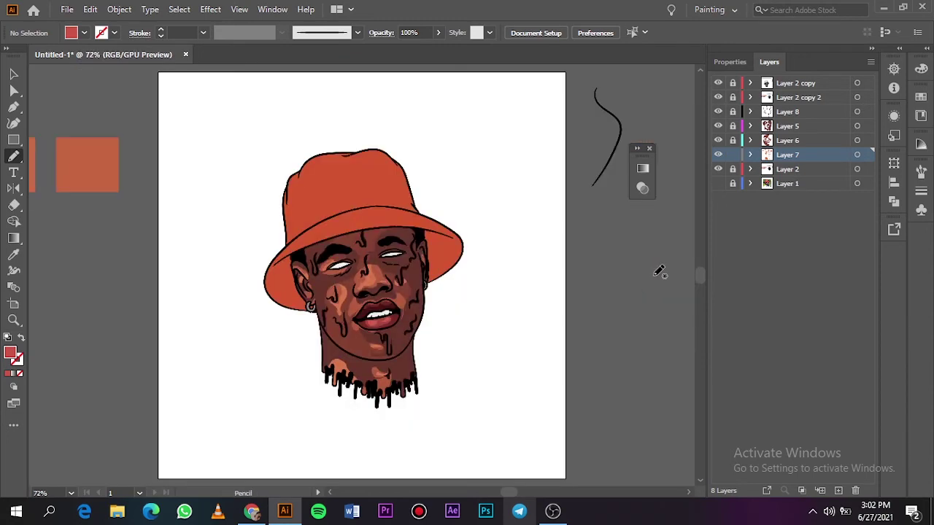
scroll(350, 268, up, 4)
key(i)
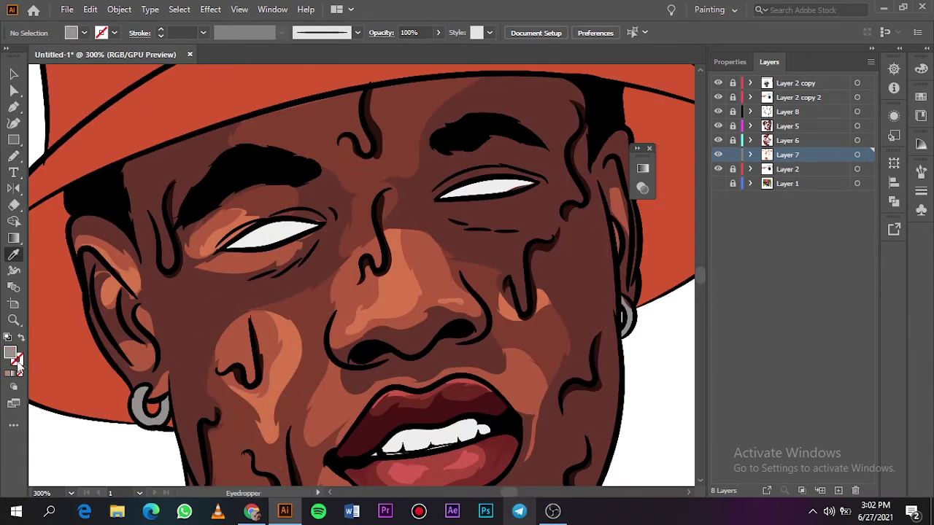
double_click(11, 354)
click(851, 78)
click(718, 169)
key(ctrl+=)
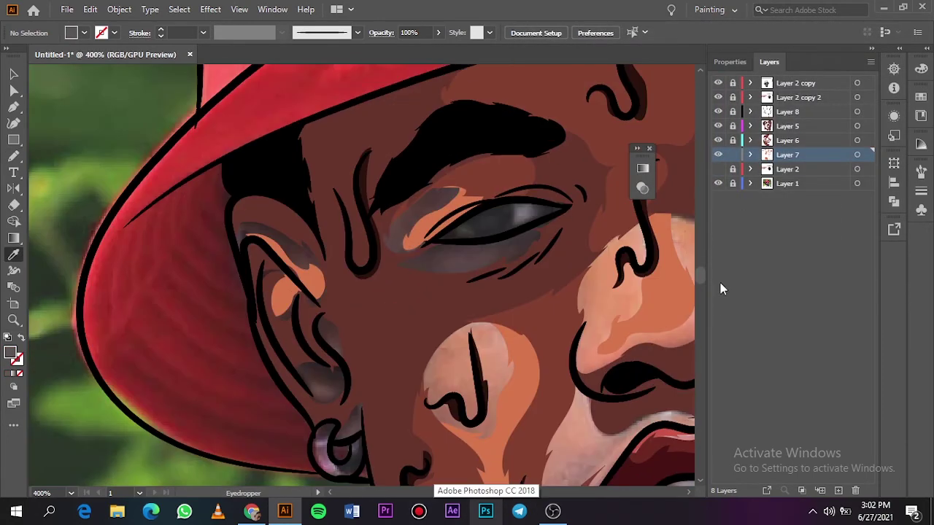
key(n)
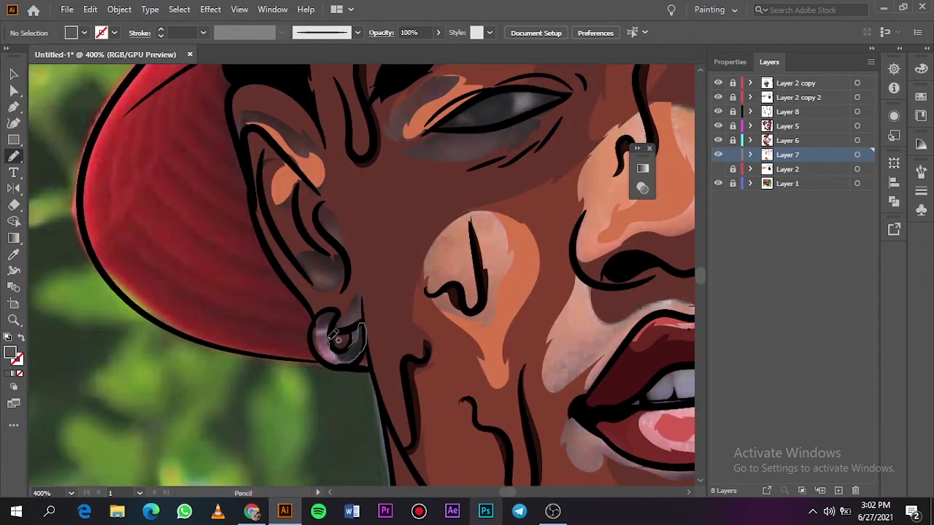
Trace grey rings around the left and right earrings
drag(337, 340, 339, 343)
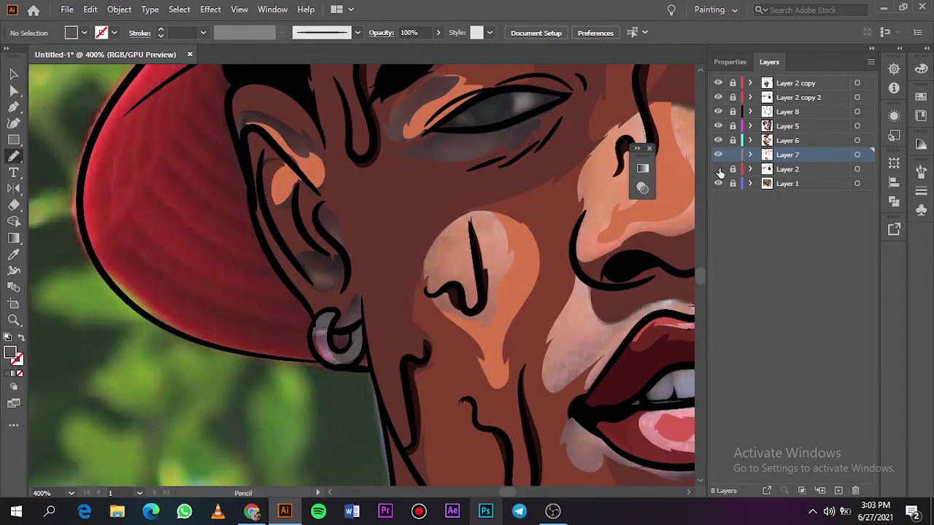
scroll(329, 219, right, 10)
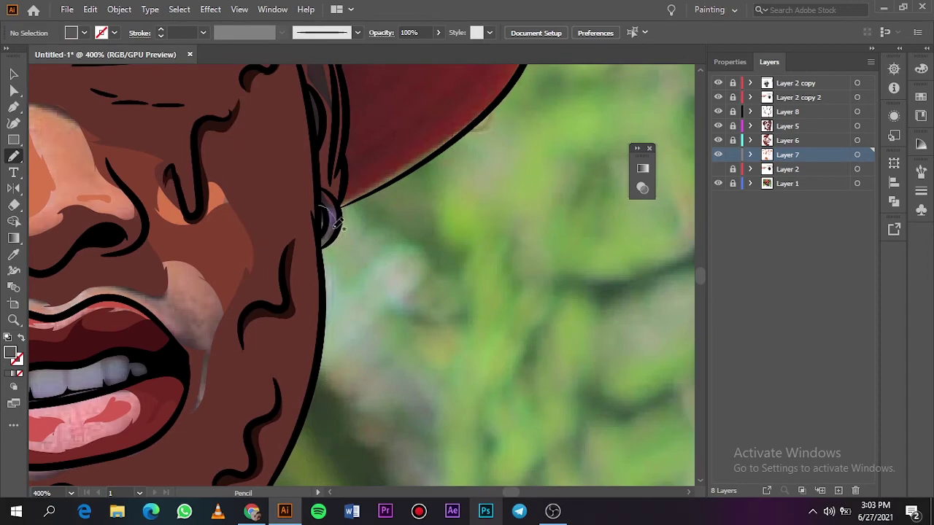
drag(332, 191, 332, 195)
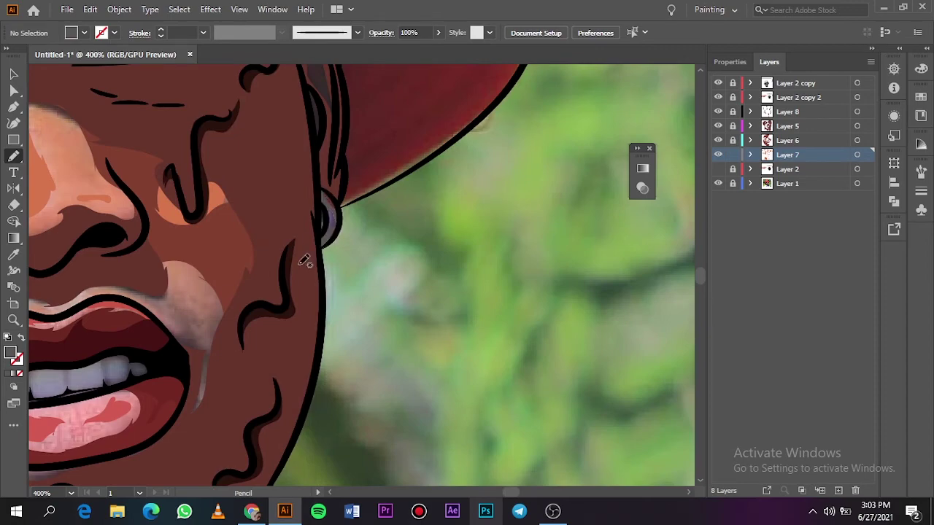
key(ctrl+0)
click(718, 183)
Sample the eye white as a light grey fill and shade along the upper eyelid
scroll(224, 175, up, 10)
key(i)
click(224, 175)
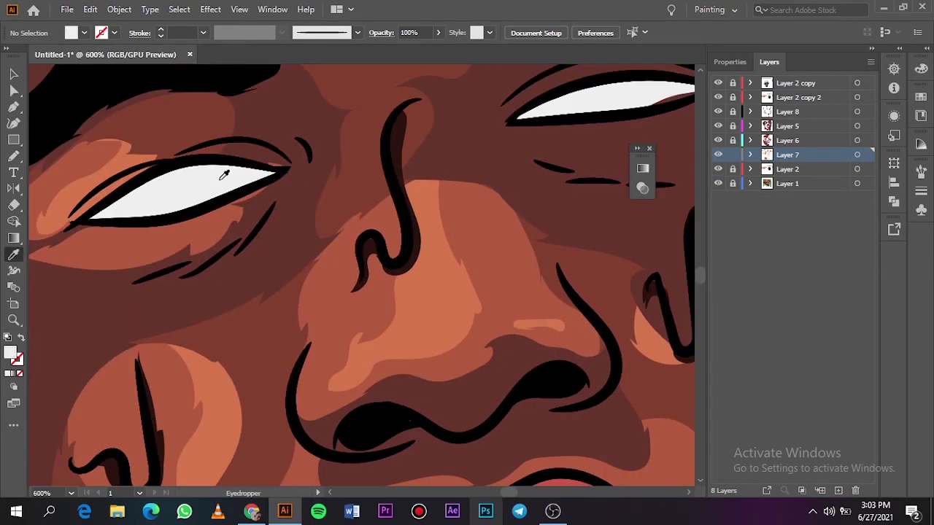
double_click(10, 353)
key(Return)
key(n)
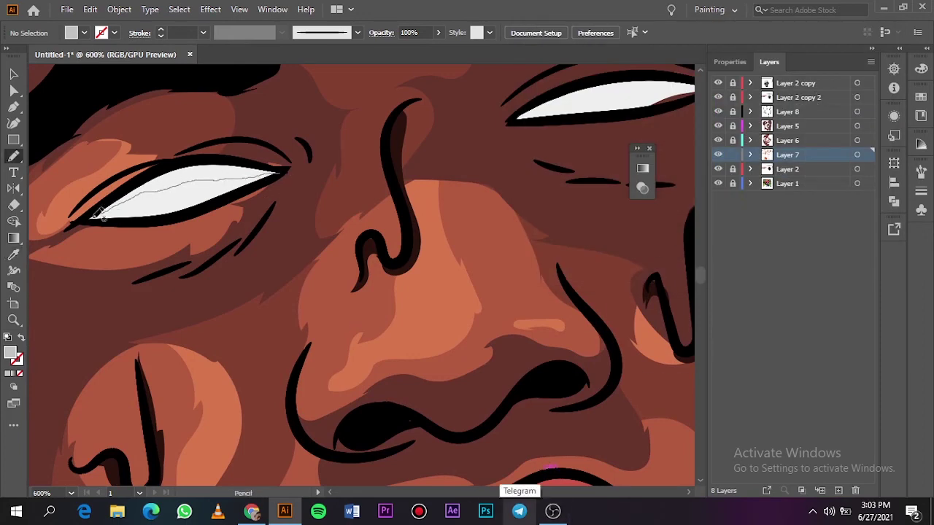
drag(101, 216, 188, 159)
drag(290, 166, 292, 168)
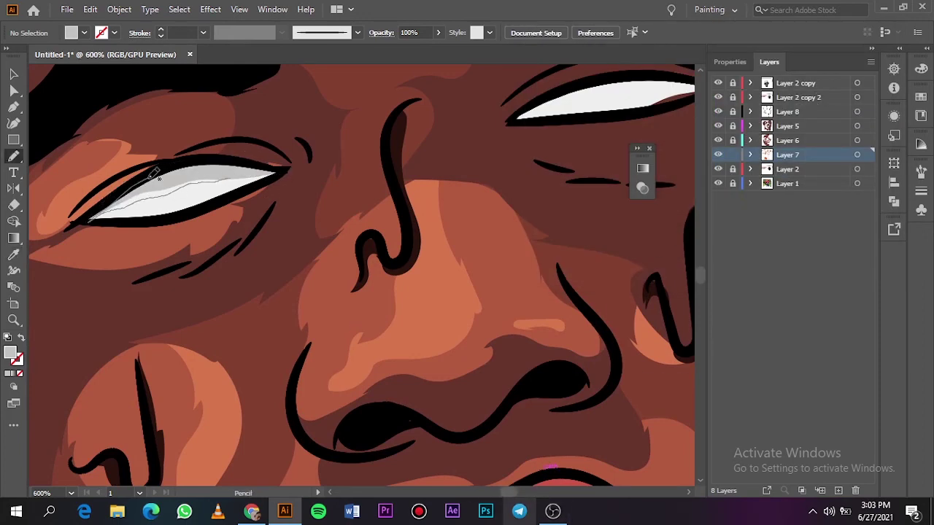
On Layer 5, finish the shadow shape around the eye and fit the artboard
scroll(477, 268, right, 5)
ctrl+click(504, 71)
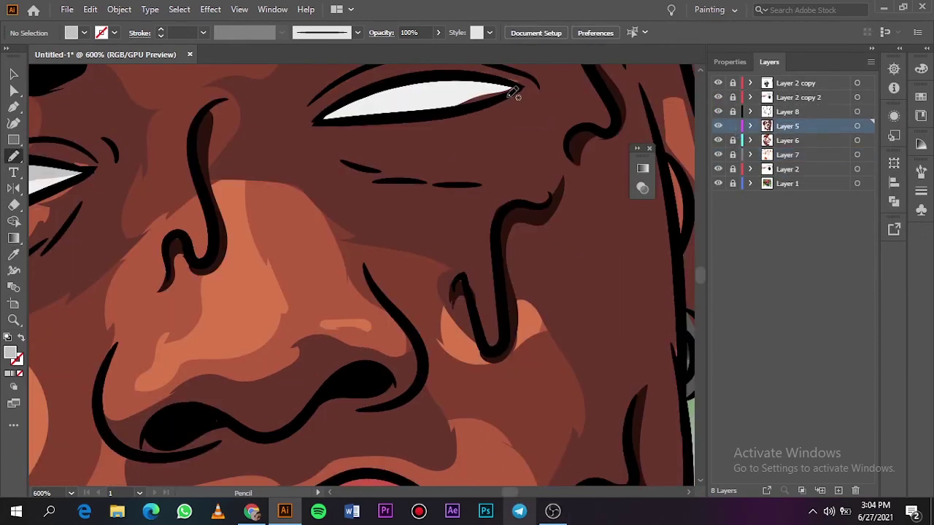
drag(506, 73, 504, 86)
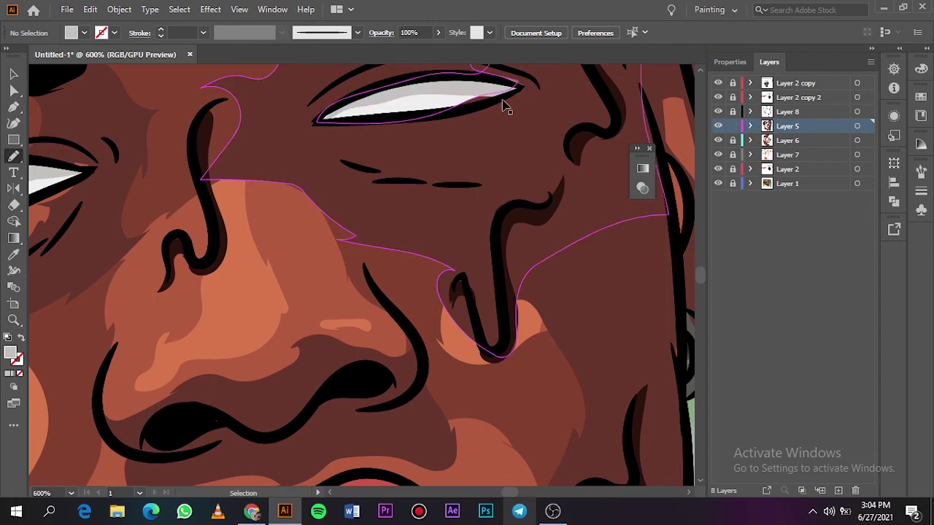
key(ctrl+0)
Sample the dark brown shadow colour as the fill and show the reference photo
key(i)
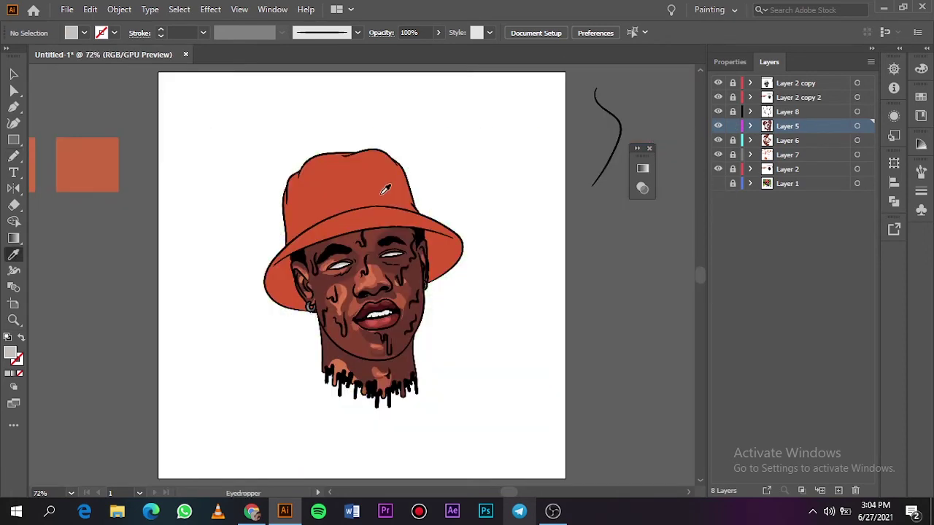
click(270, 248)
double_click(10, 353)
click(851, 78)
click(718, 183)
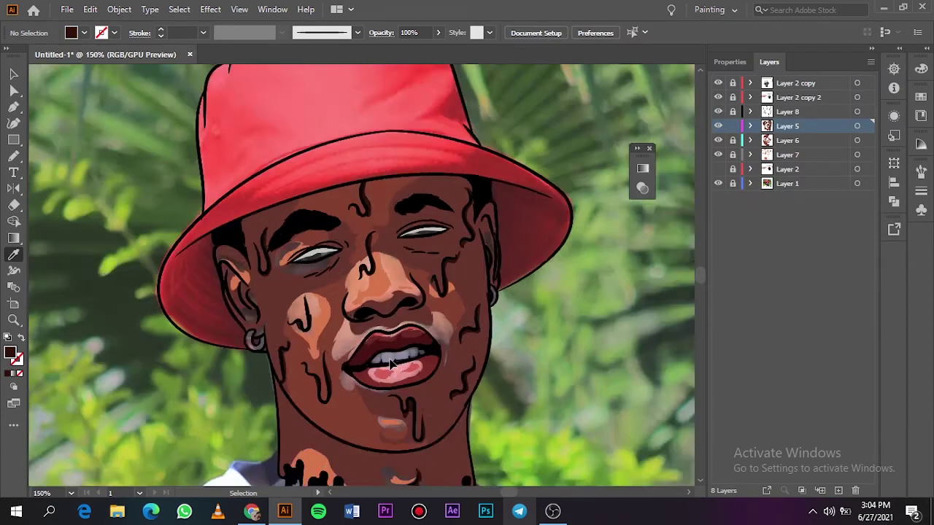
scroll(339, 206, up, 5)
Pencil a closed dark shadow under the left hat brim, ending beside the face
key(n)
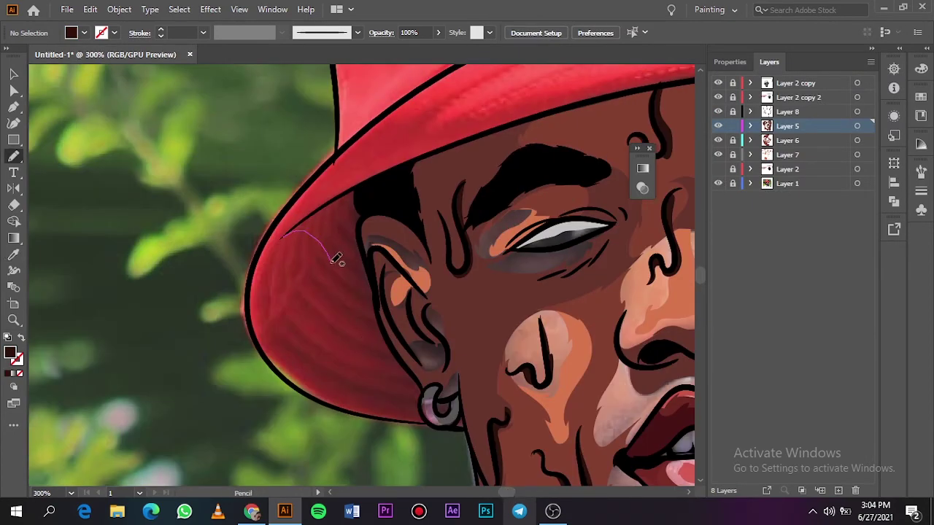
drag(337, 406, 371, 195)
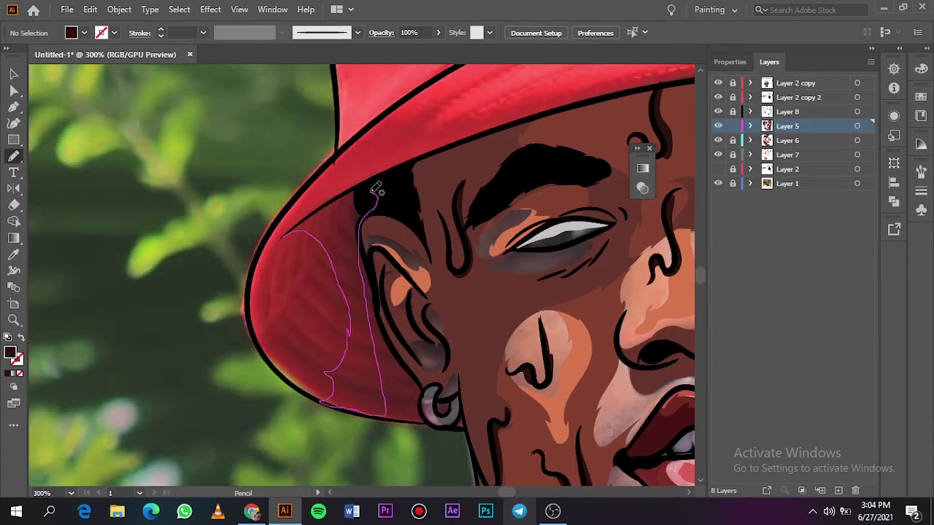
drag(290, 234, 286, 237)
key(ctrl+0)
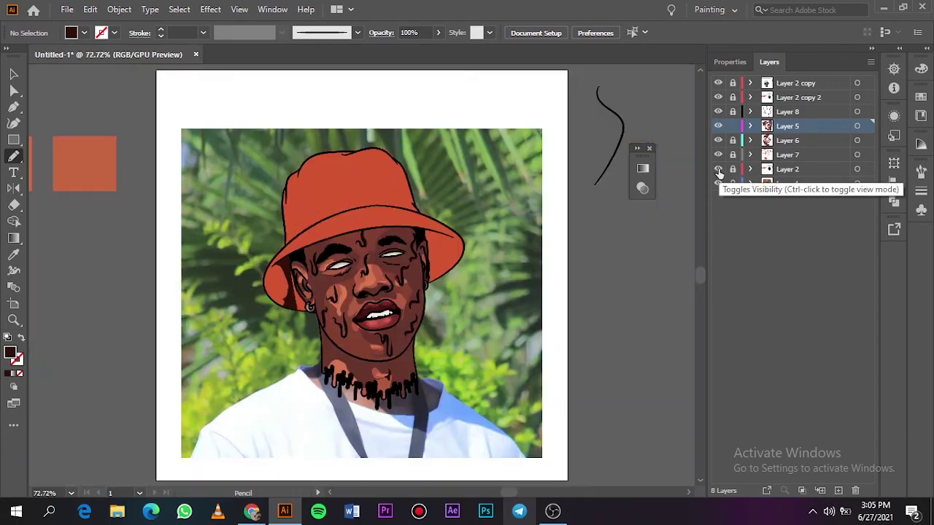
scroll(373, 173, up, 2)
scroll(350, 328, up, 1)
scroll(340, 442, up, 1)
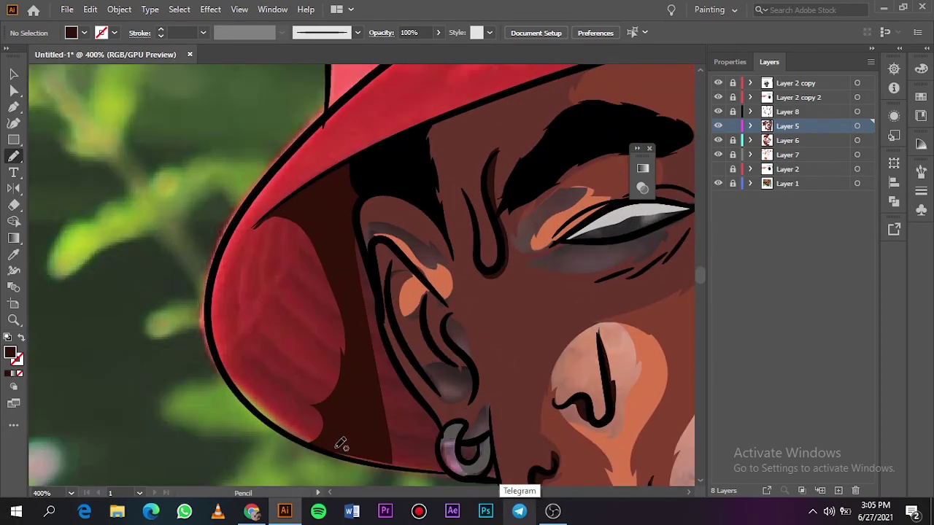
Add shading along the left brim underside and a shadow beside the earring, then check against the photo
drag(340, 442, 391, 461)
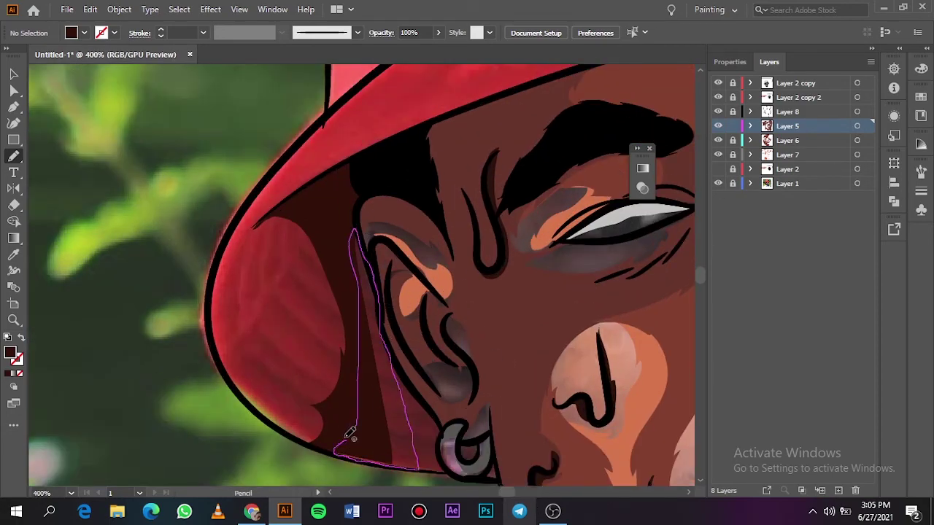
drag(379, 274, 340, 442)
mouse_move(445, 453)
mouse_down()
mouse_move(422, 466)
mouse_move(458, 471)
mouse_move(488, 432)
mouse_up()
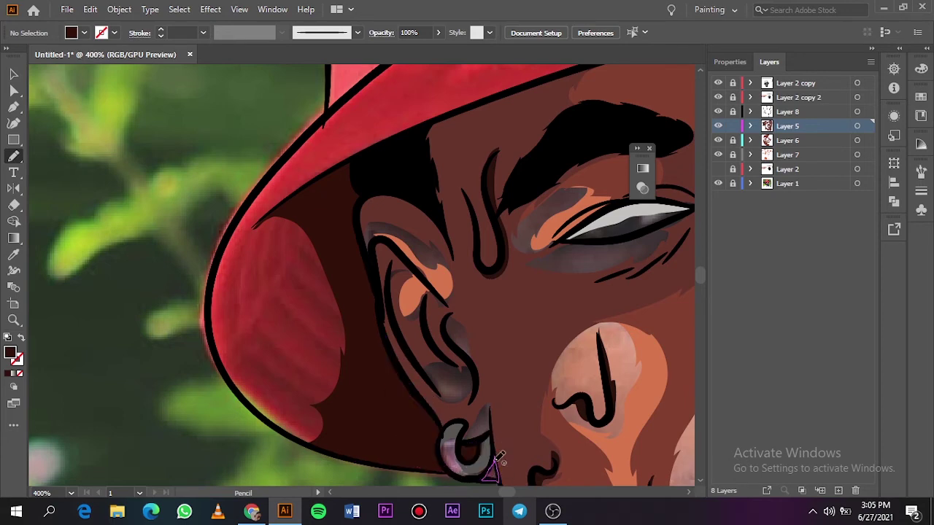
key(ctrl+0)
click(719, 183)
click(718, 183)
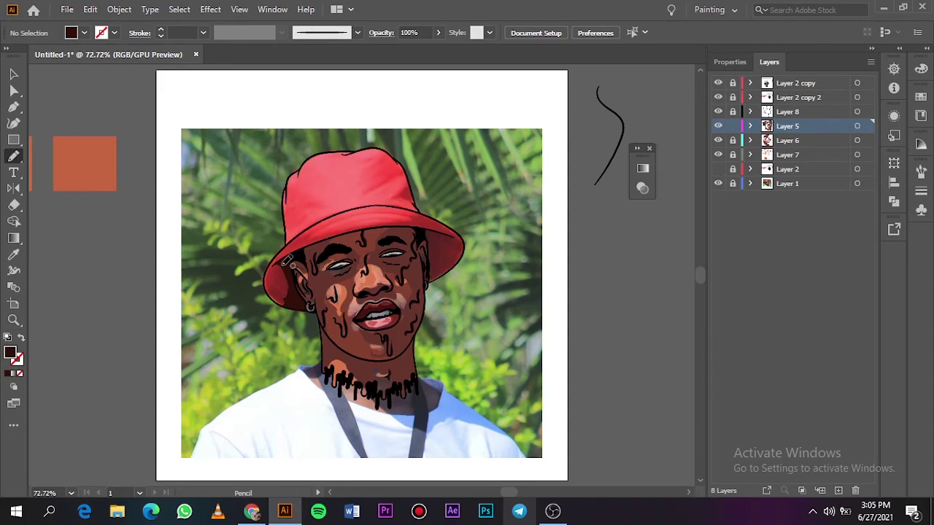
scroll(448, 244, up, 5)
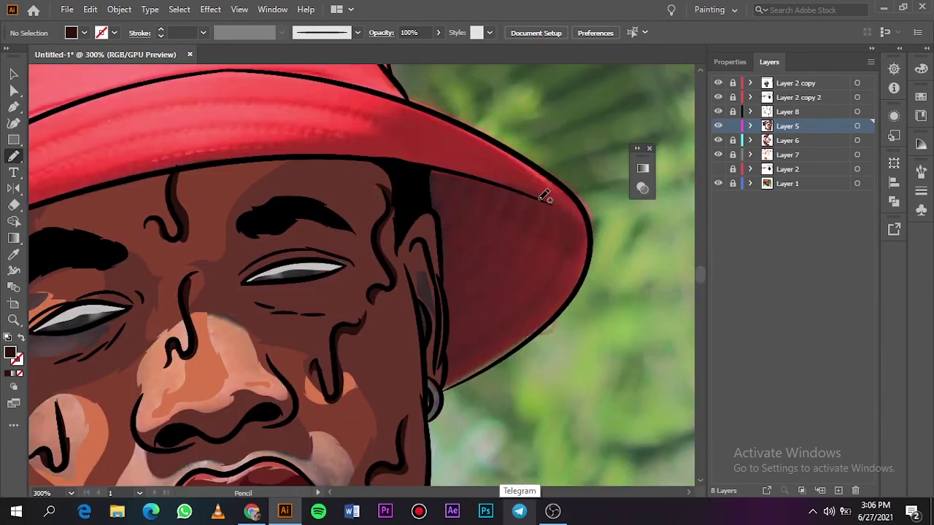
Trace a closed shadow under the right hat brim, extending up along the hair edge
drag(543, 194, 464, 226)
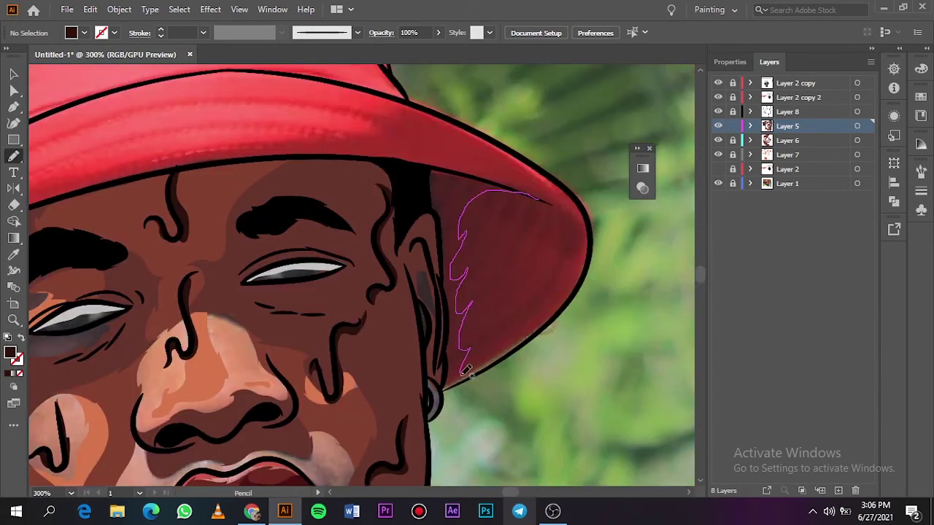
drag(447, 282, 421, 168)
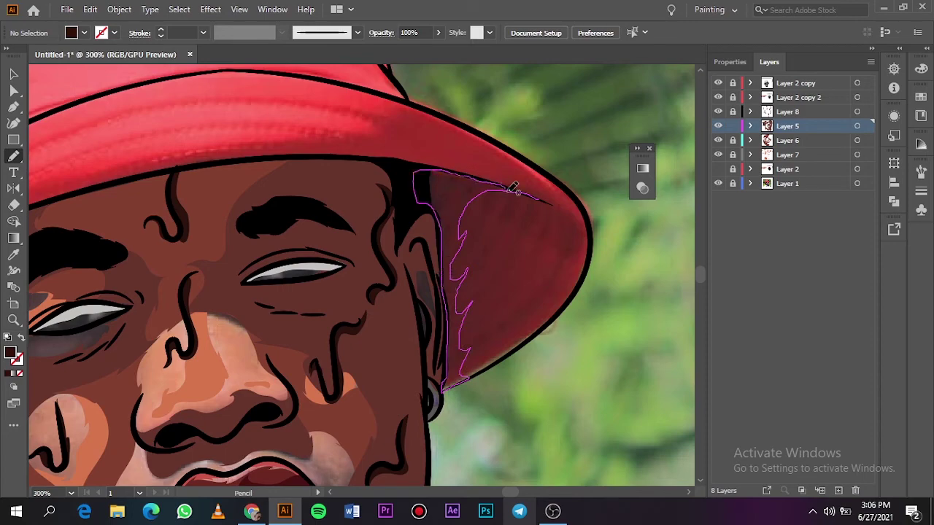
drag(513, 188, 537, 194)
key(ctrl+0)
click(718, 183)
click(718, 183)
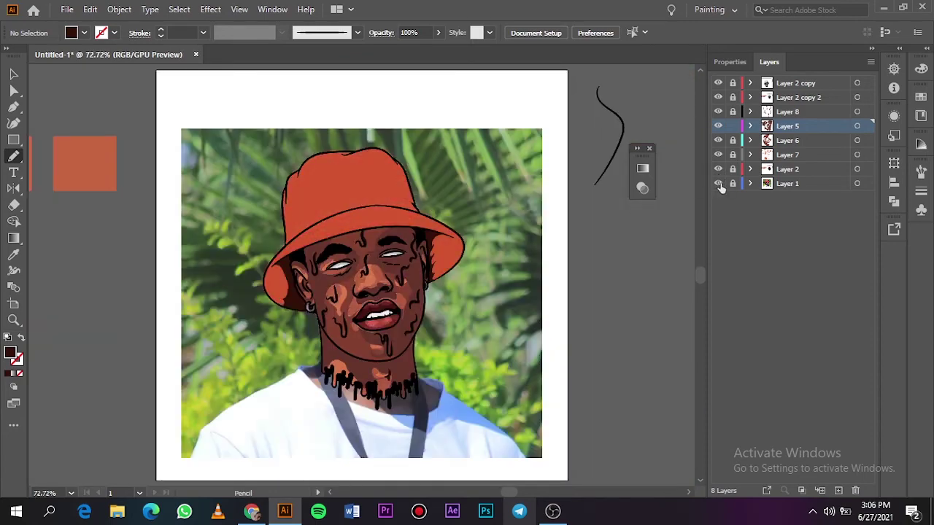
With the orange hat hidden, draw a crease shadow on the hat crown, then hide the photo
click(718, 170)
scroll(402, 192, up, 1)
scroll(438, 212, up, 1)
scroll(496, 232, up, 1)
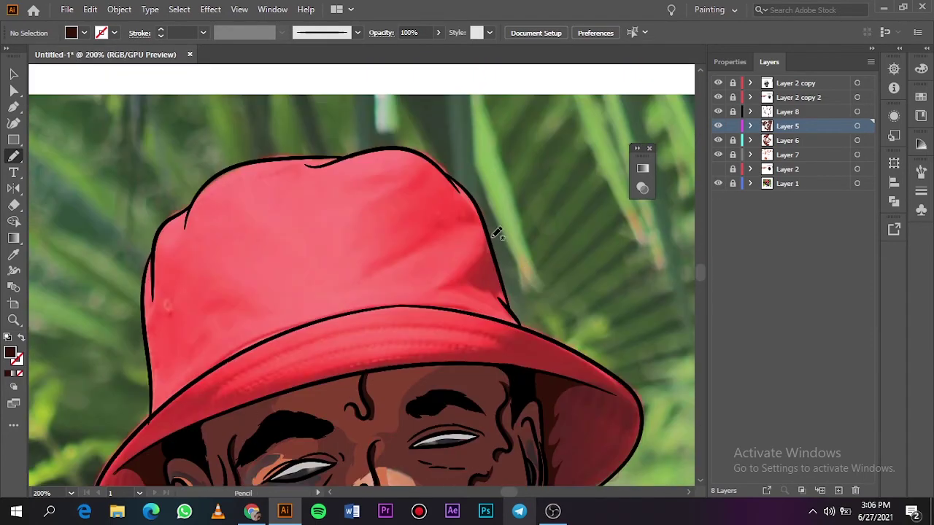
mouse_move(458, 181)
mouse_down()
mouse_move(449, 220)
mouse_move(458, 218)
mouse_up()
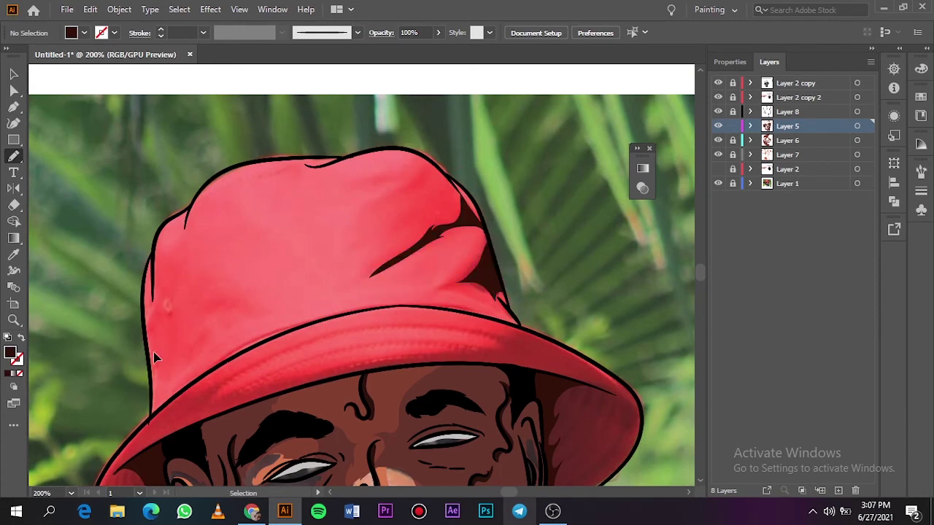
key(ctrl+0)
click(718, 183)
Set the fill to a darker red from the hat orange and target Layer 6
key(i)
click(357, 191)
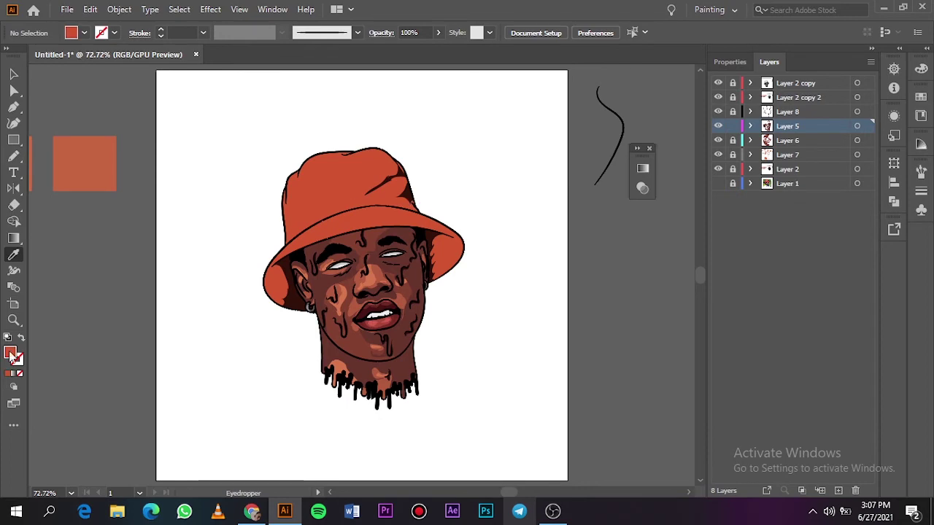
double_click(10, 353)
click(663, 182)
click(851, 77)
click(719, 183)
click(788, 140)
Dismiss the accidental new document, hide the hat, and pencil shading along the left brim edge
key(ctrl+plus)
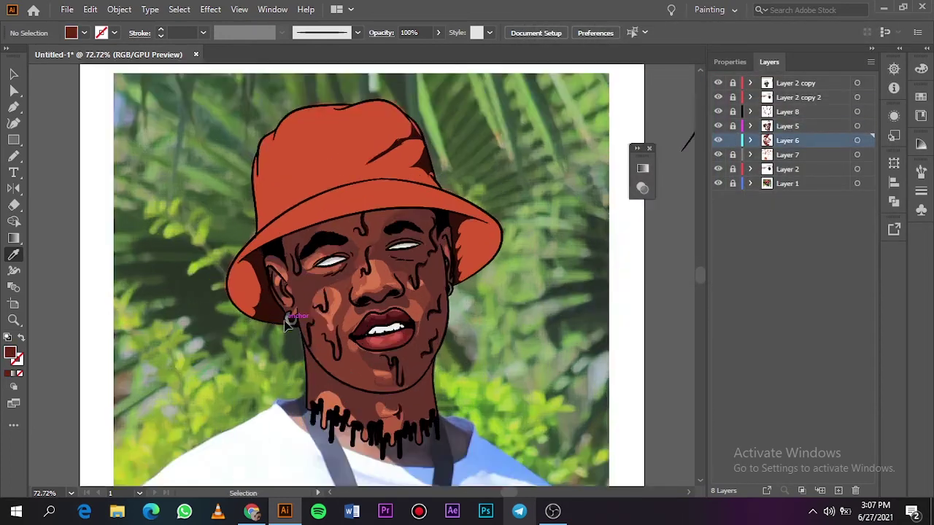
key(ctrl+plus)
key(ctrl+plus)
key(ctrl+plus)
key(ctrl+n)
click(786, 425)
key(n)
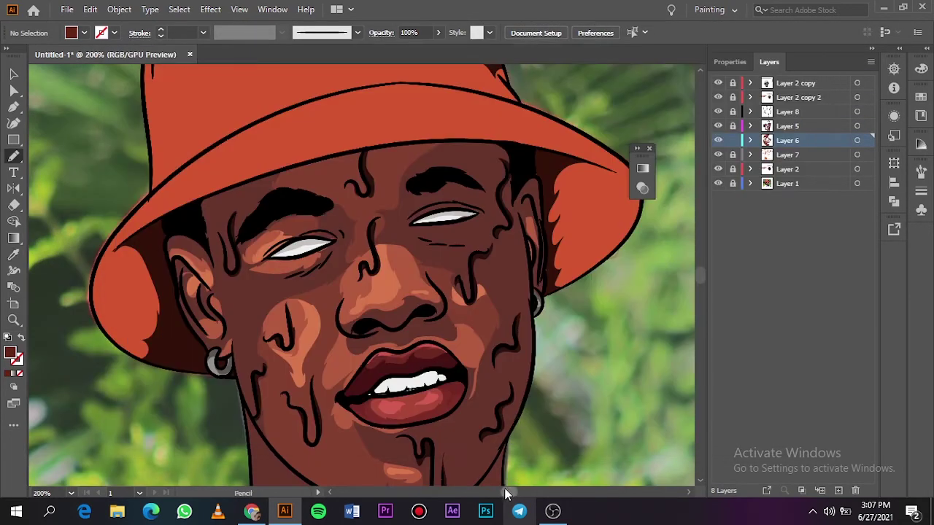
click(718, 169)
scroll(207, 229, up, 2)
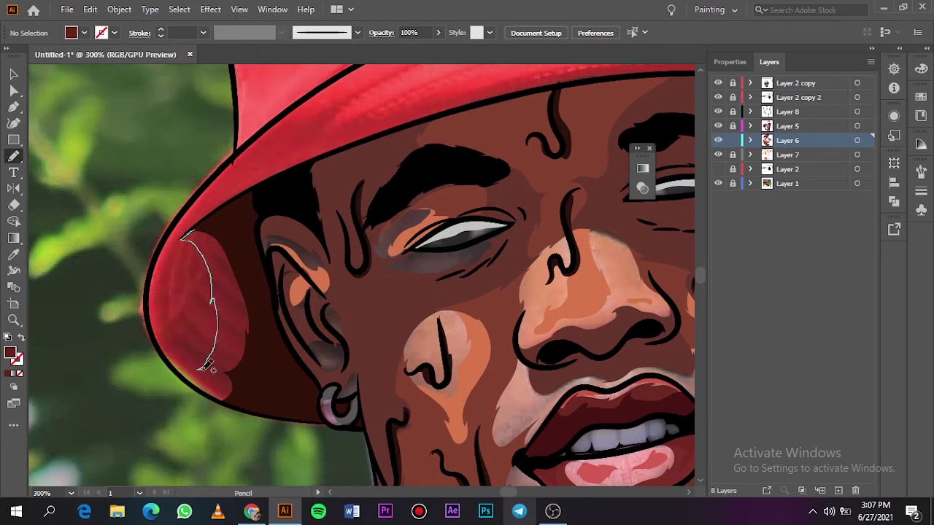
drag(199, 368, 149, 330)
drag(186, 374, 241, 278)
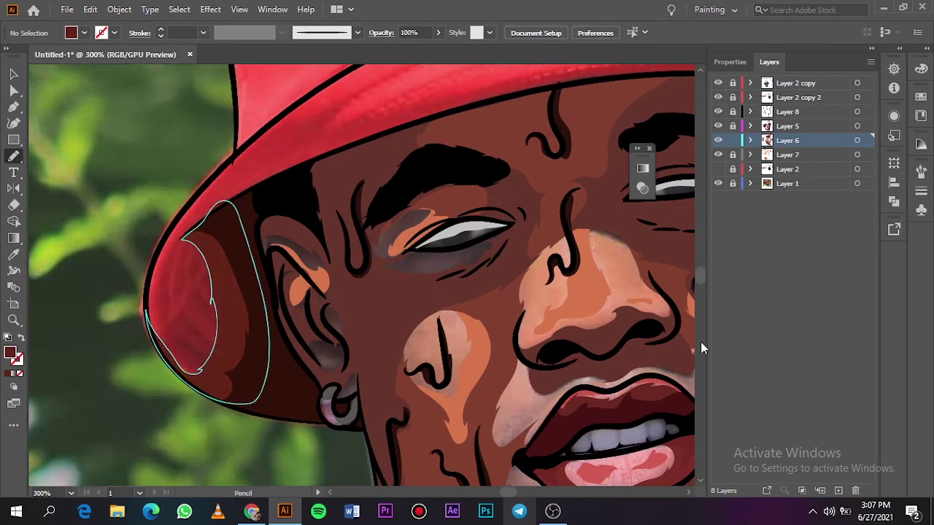
scroll(700, 314, up, 3)
Draw a closed shadow shape along and beneath the brim band, then check it against the photo
drag(394, 292, 346, 244)
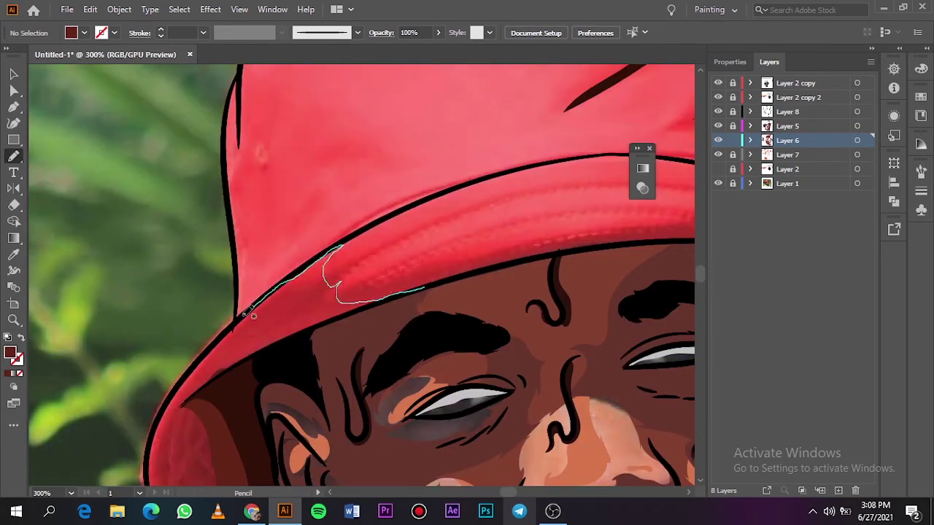
drag(253, 316, 416, 296)
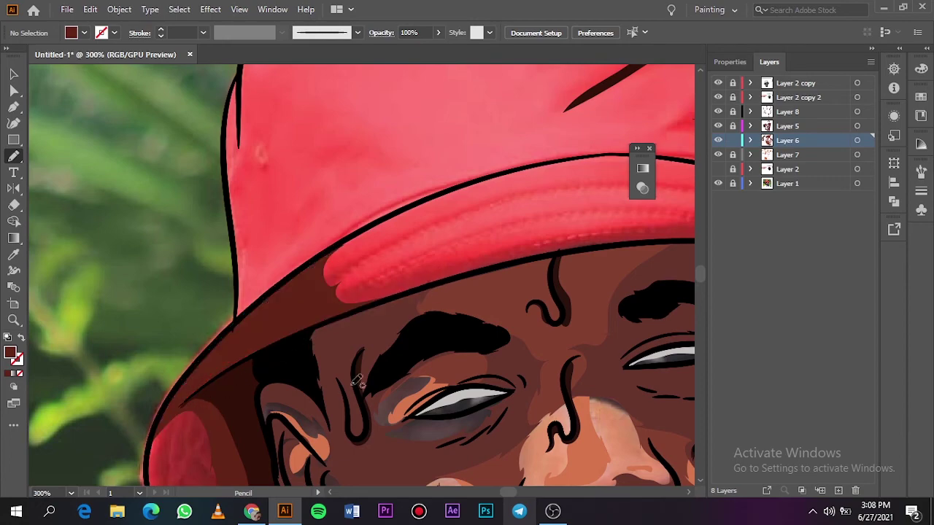
key(ctrl+0)
click(718, 183)
click(718, 183)
click(718, 168)
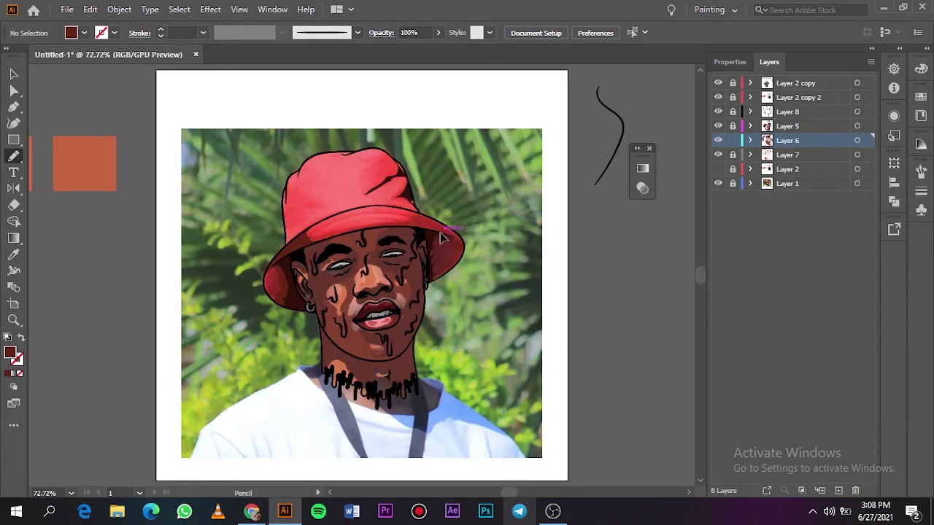
key(ctrl+plus)
key(ctrl+plus)
key(ctrl+plus)
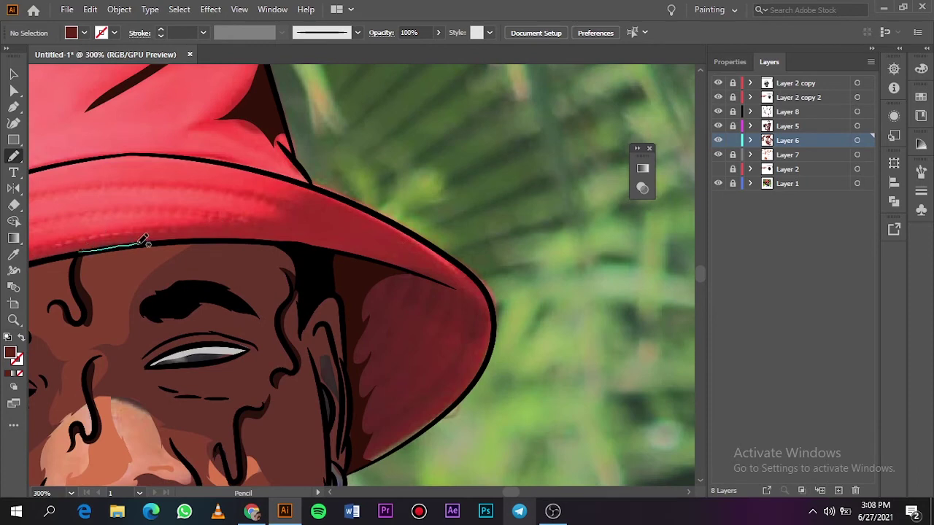
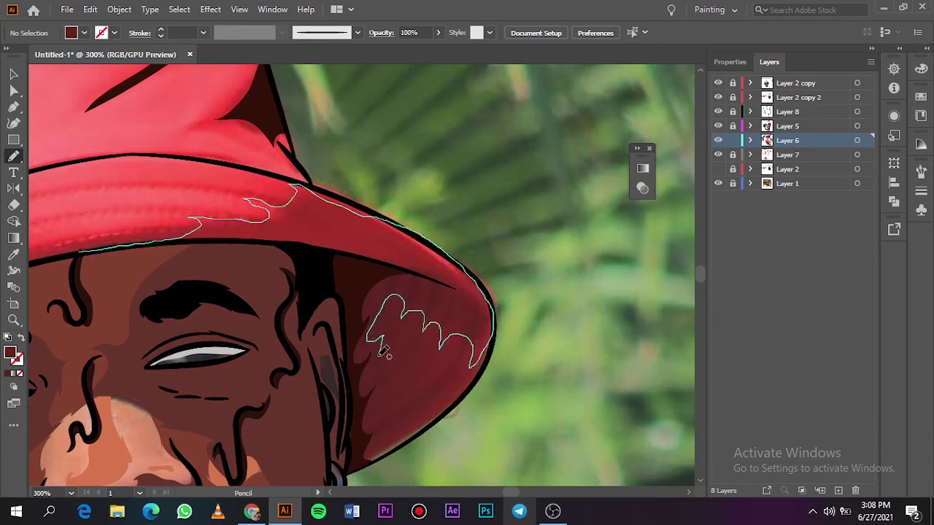
Trace a dark red shadow down the hat's right brim, toggling Layers 1 and 2 to compare
drag(365, 466, 346, 288)
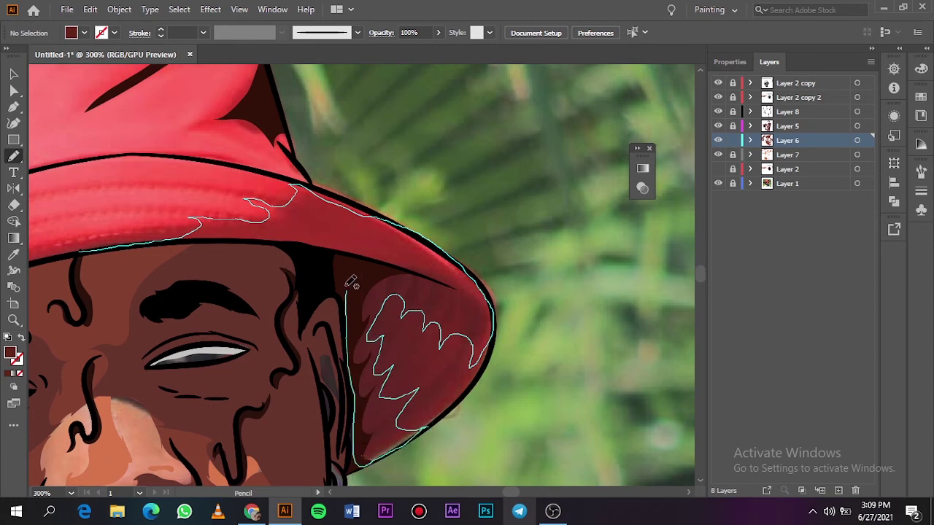
key(ctrl+0)
click(718, 169)
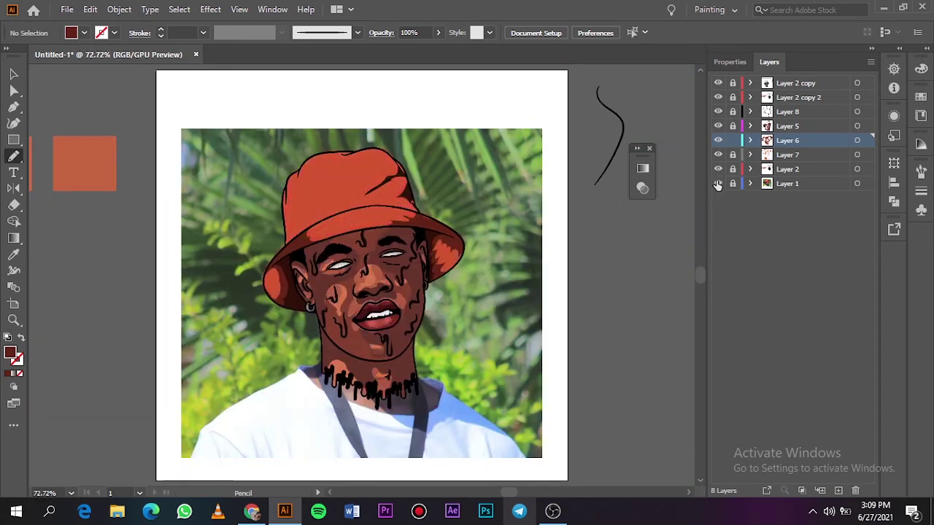
click(718, 183)
click(718, 183)
click(718, 168)
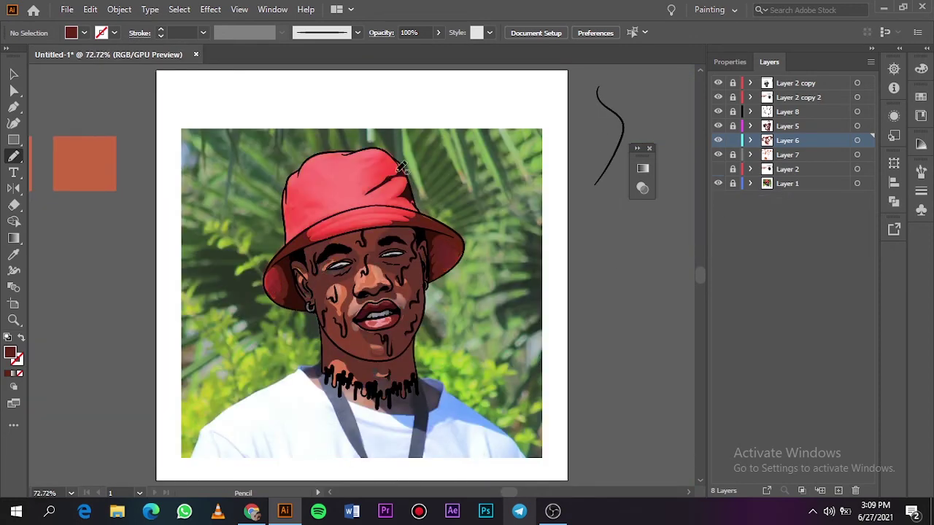
key(ctrl+equal)
key(ctrl+equal)
key(ctrl+equal)
scroll(420, 213, up, 3)
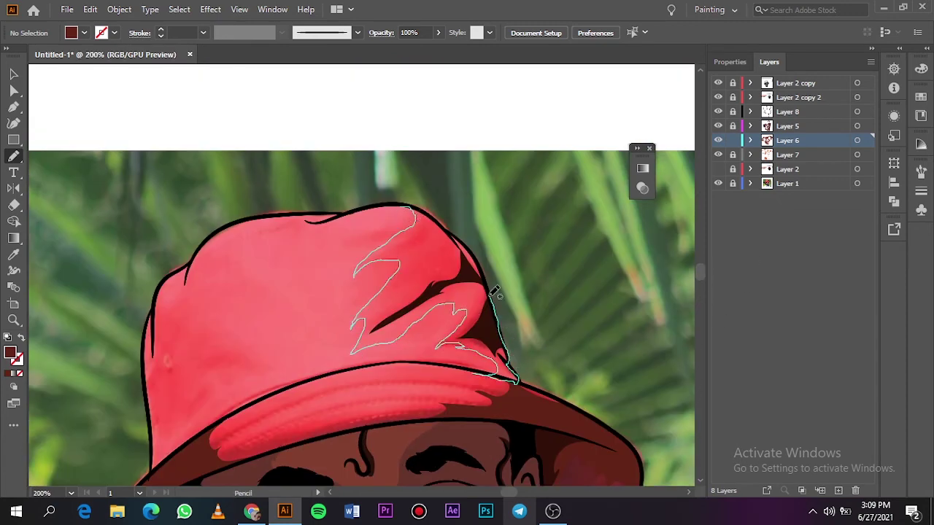
Draw dark red shadow shapes across the crown, then hide the reference photo and eyedrop a hat colour
drag(428, 206, 428, 207)
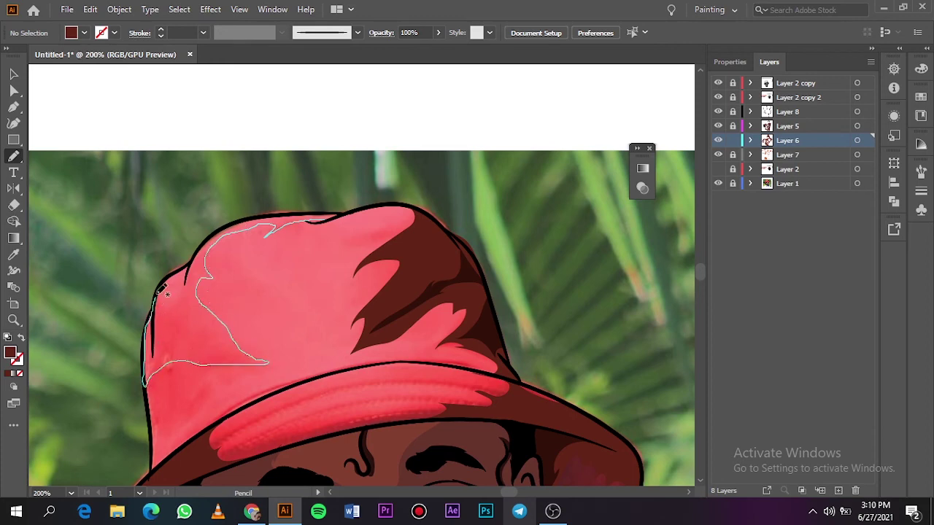
drag(355, 208, 355, 208)
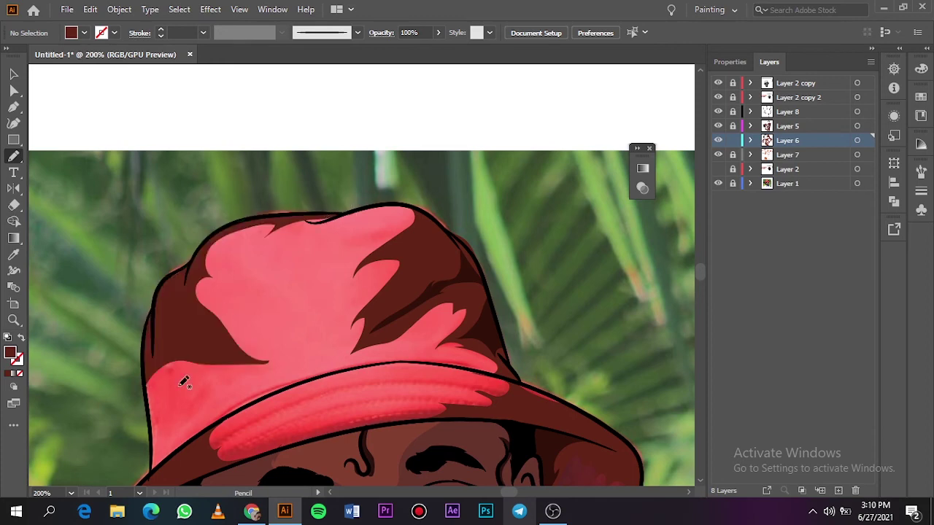
drag(197, 403, 166, 467)
drag(156, 416, 155, 416)
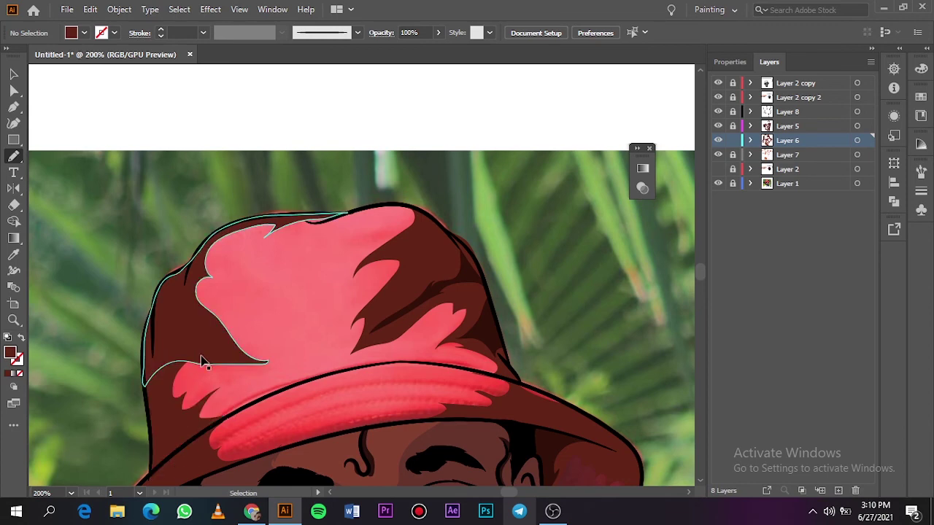
key(ctrl+0)
click(718, 184)
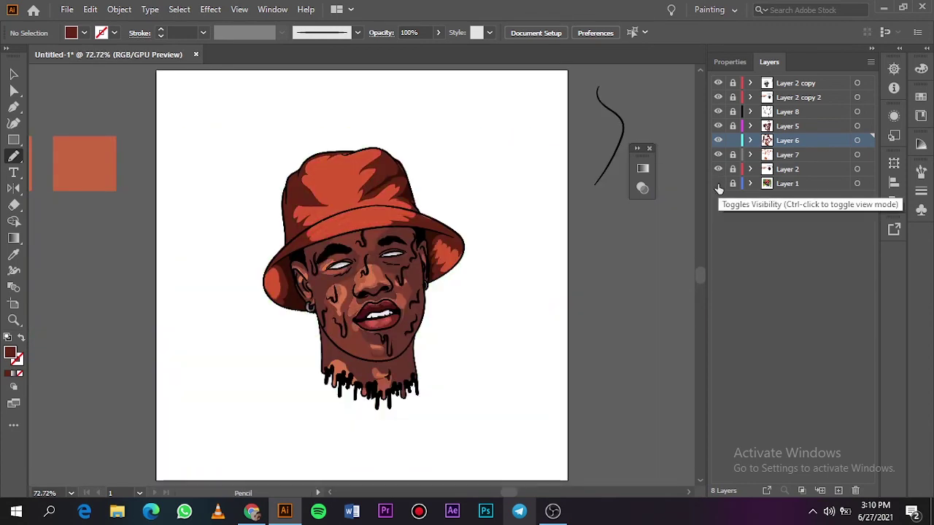
key(i)
click(347, 191)
Brighten the sampled hat colour to a red-orange fill in the Color Picker
double_click(10, 353)
click(658, 84)
click(851, 78)
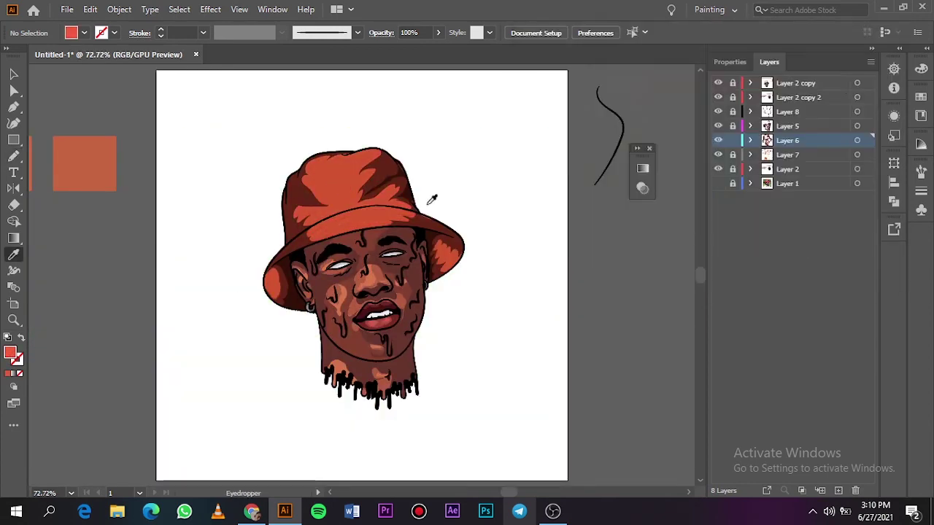
scroll(362, 277, up, 5)
scroll(363, 278, left, 5)
Pencil a red-orange highlight on the left brim tip, checking it against the reference photo
key(n)
click(718, 183)
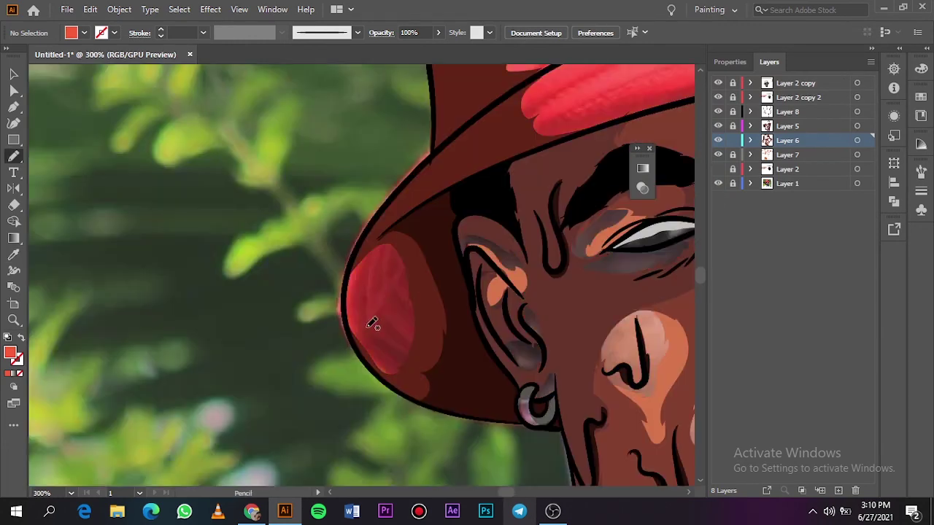
drag(363, 310, 362, 310)
key(ctrl+0)
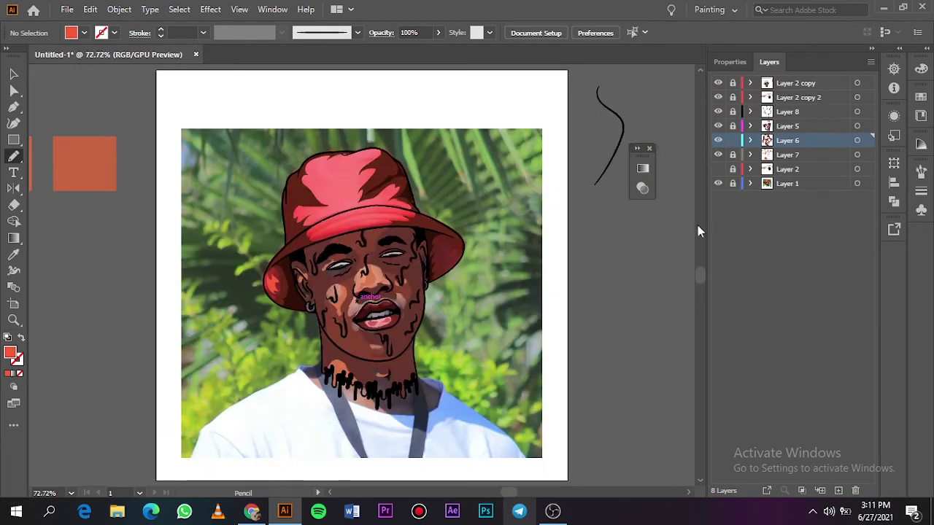
click(718, 184)
click(718, 183)
scroll(350, 277, up, 2)
scroll(350, 277, up, 3)
scroll(509, 495, right, 3)
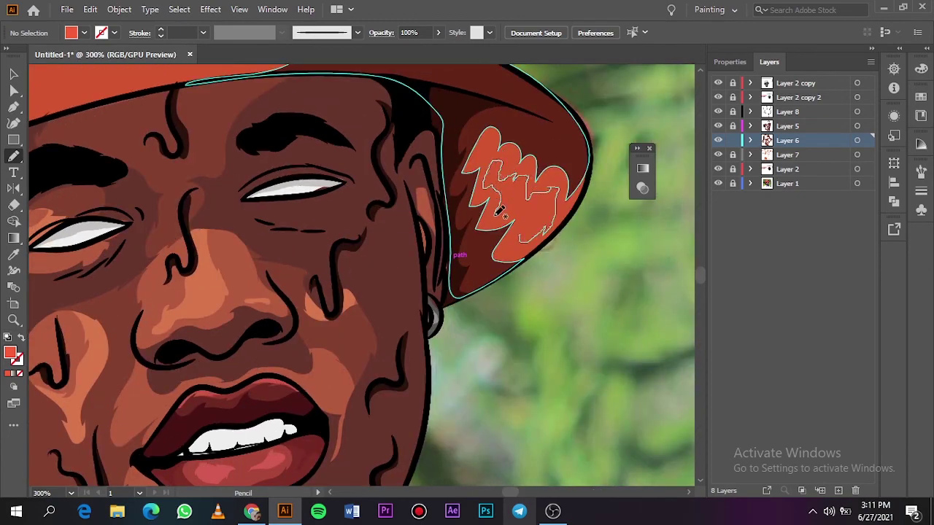
Add a highlight shape on the inner right brim, comparing with the reference photo
drag(523, 232, 523, 232)
key(ctrl+0)
click(718, 183)
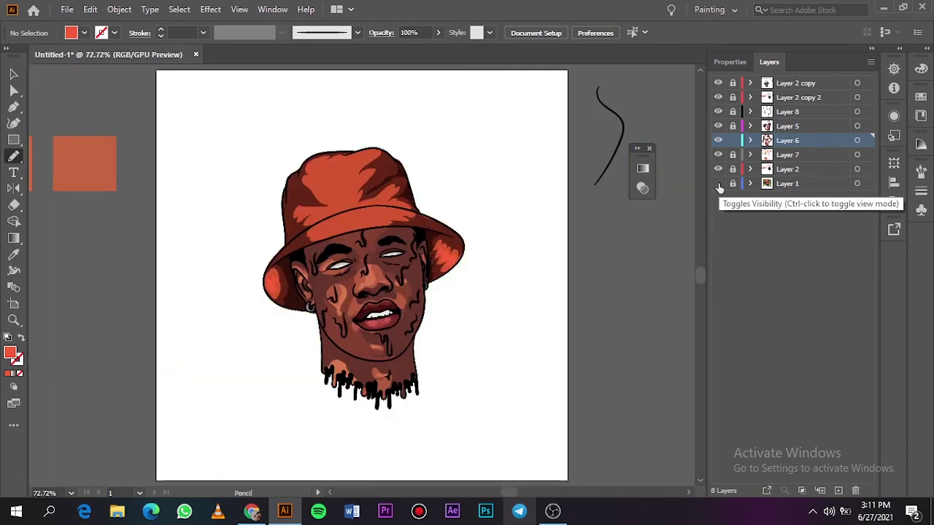
click(718, 183)
scroll(360, 195, up, 5)
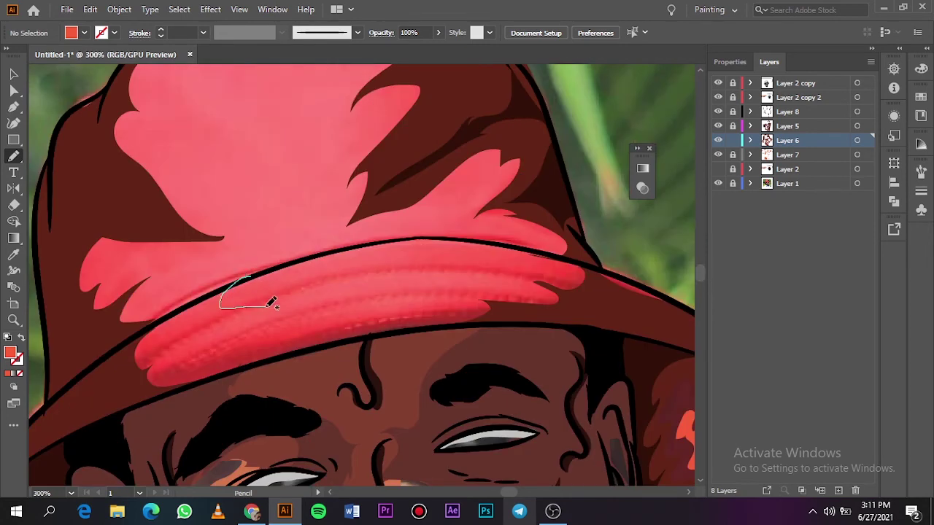
Trace a highlight along the brim's front band, hide the reference photo, and create Layer 9
drag(268, 302, 369, 318)
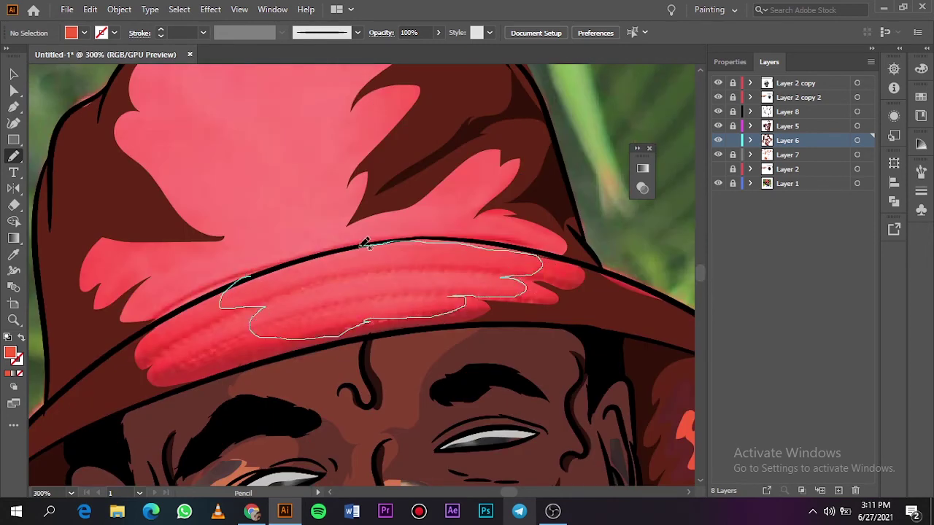
drag(547, 264, 250, 279)
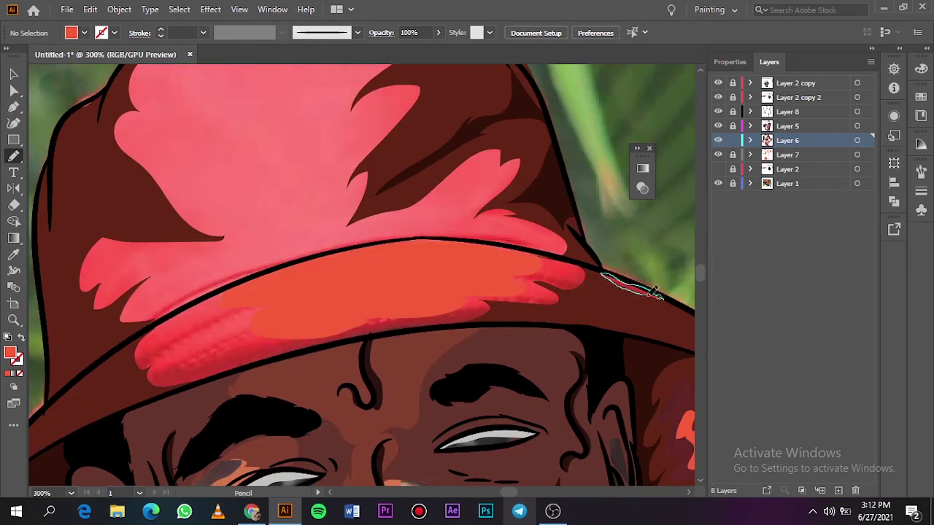
key(ctrl+0)
click(718, 183)
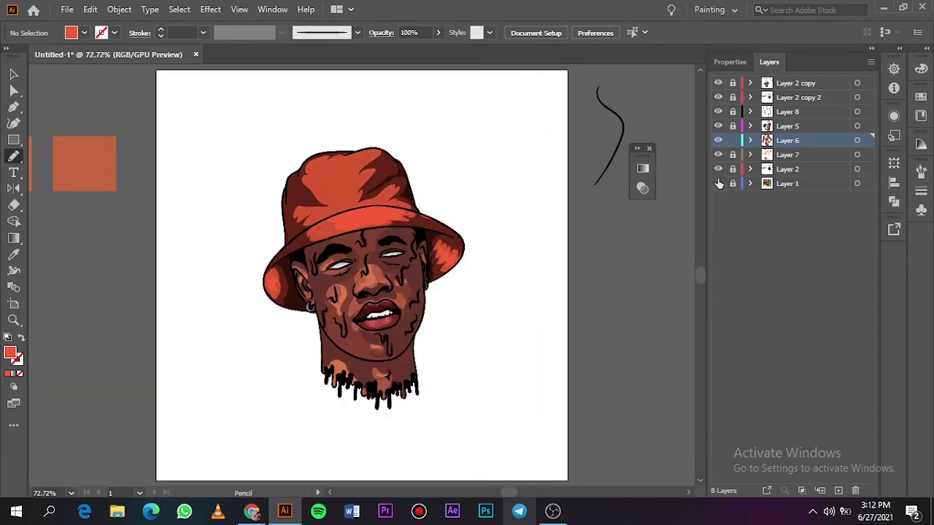
key(ctrl+l)
Choose the 5 pt Round brush, dismissing a stray Scissors cutting warning
scroll(530, 128, up, 3)
key(v)
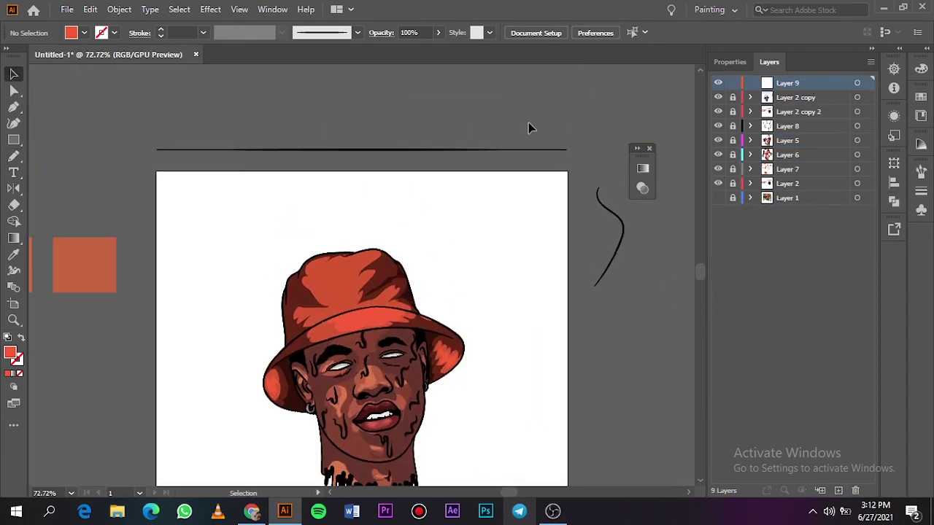
key(c)
click(380, 151)
click(612, 271)
click(357, 32)
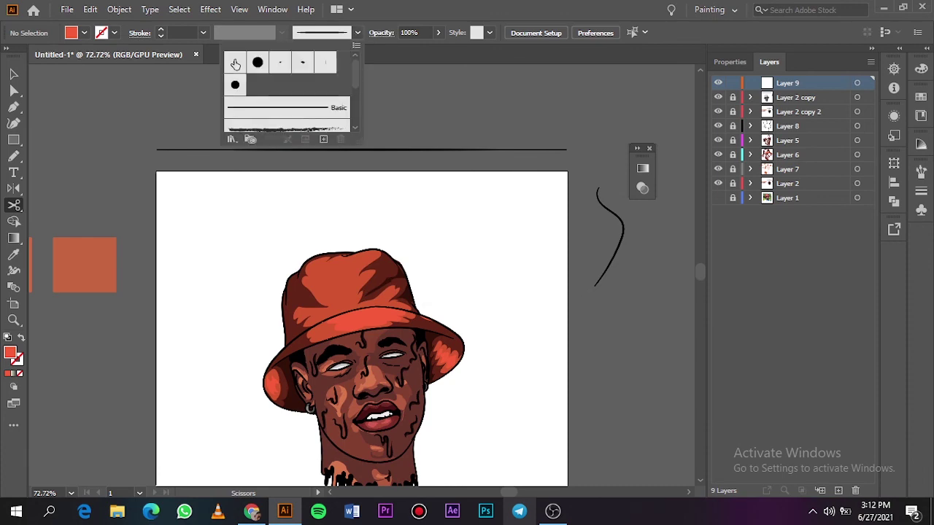
click(235, 64)
Set the Paintbrush stroke colour to white and paint a test stroke beside the artboard
key(b)
key(shift+x)
drag(198, 121, 227, 128)
double_click(16, 358)
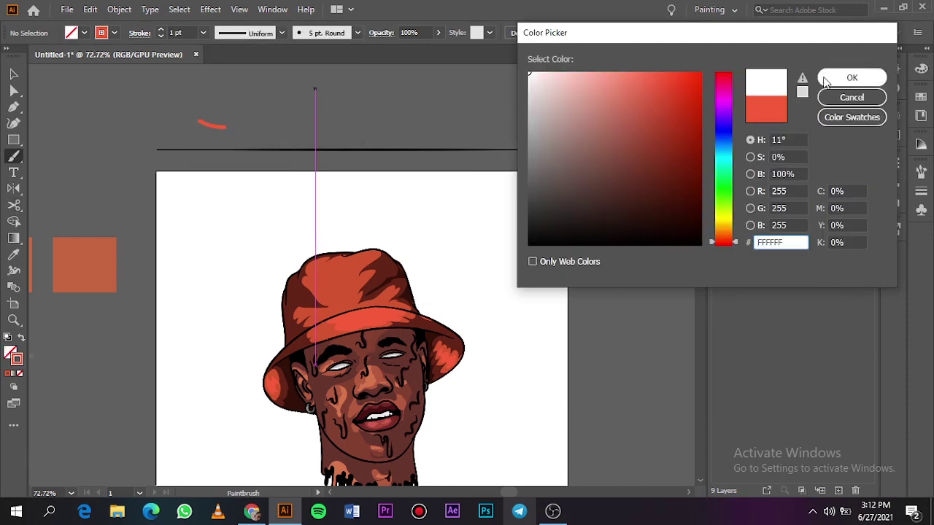
click(826, 82)
scroll(292, 244, down, 3)
scroll(291, 244, up, 5)
scroll(506, 494, left, 3)
scroll(704, 276, up, 2)
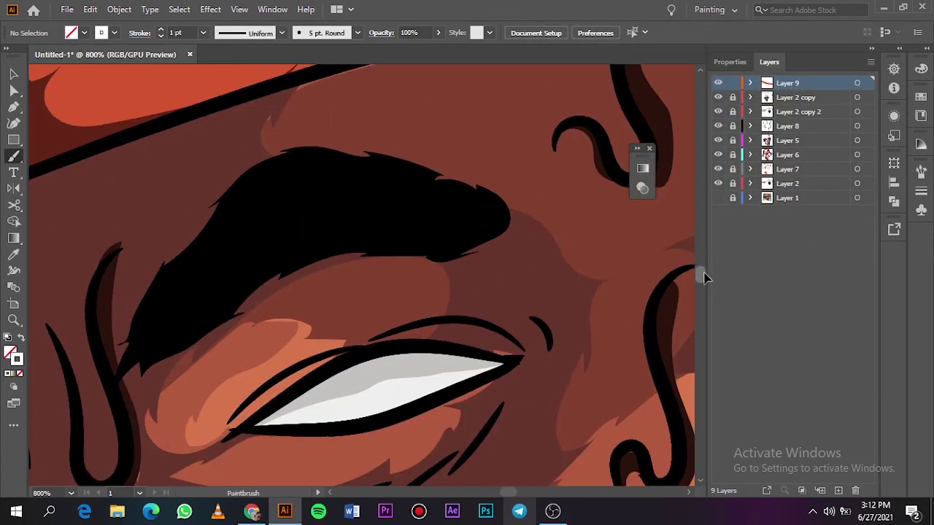
Paint a thinner white stroke over the left eye and give it a 3.1383 px Gaussian Blur
click(203, 32)
click(219, 64)
mouse_move(261, 422)
mouse_down()
mouse_move(486, 367)
mouse_move(278, 418)
mouse_up()
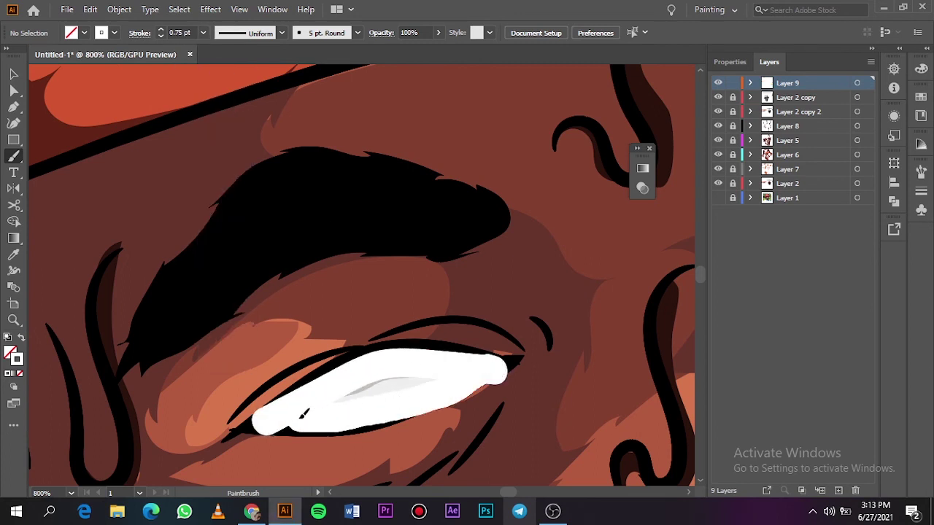
key(v)
click(379, 394)
click(210, 9)
click(394, 239)
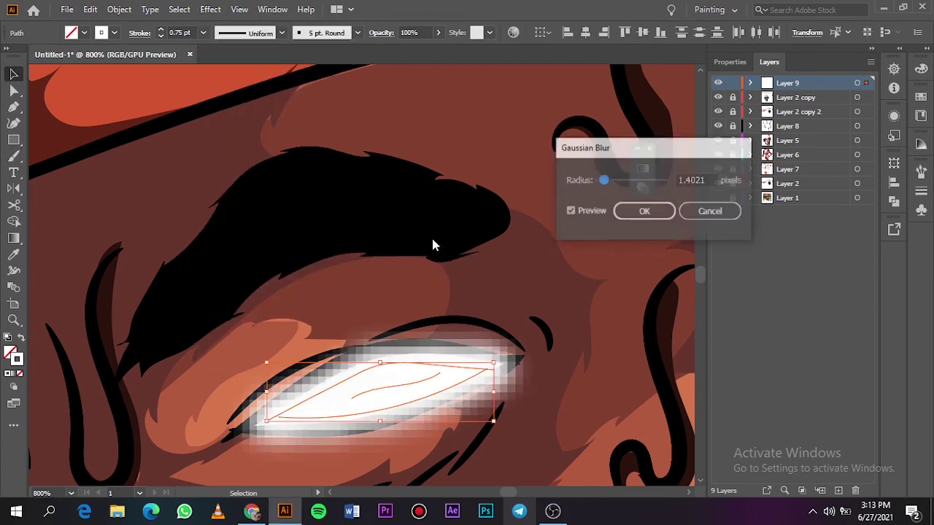
click(570, 211)
drag(605, 181, 621, 213)
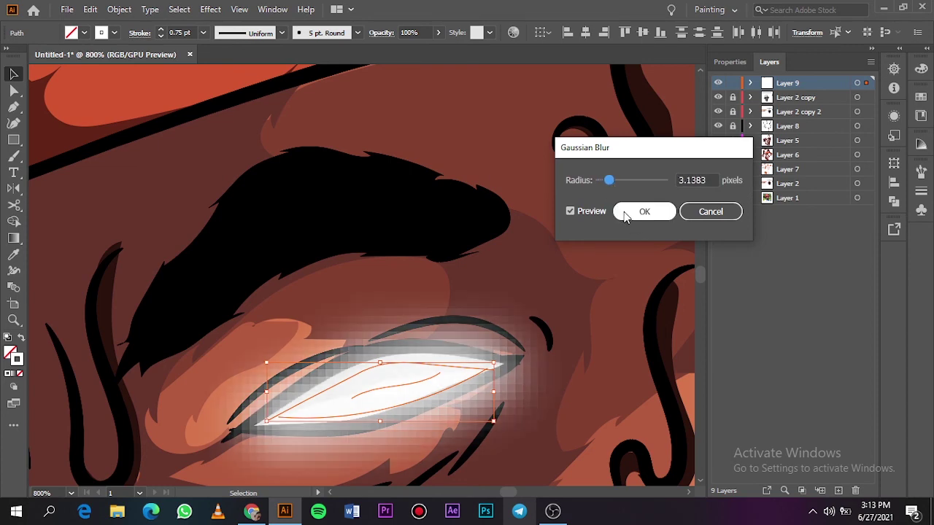
click(621, 214)
Paint a white Paintbrush stroke over the other eye
key(ctrl+0)
scroll(461, 213, up, 5)
scroll(461, 213, up, 2)
key(b)
scroll(240, 157, up, 2)
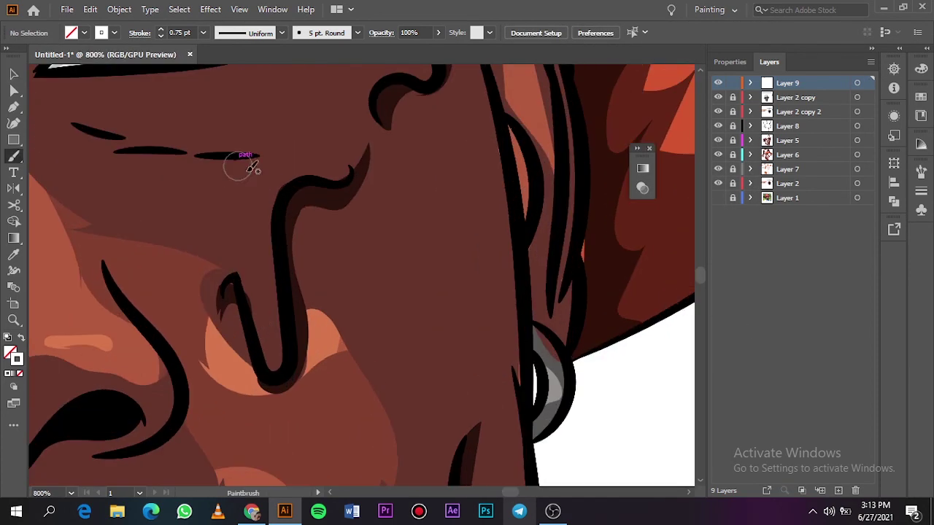
scroll(406, 386, up, 3)
scroll(414, 200, left, 5)
mouse_move(313, 286)
mouse_down()
mouse_move(363, 269)
mouse_move(562, 246)
mouse_move(327, 272)
mouse_up()
key(ctrl+0)
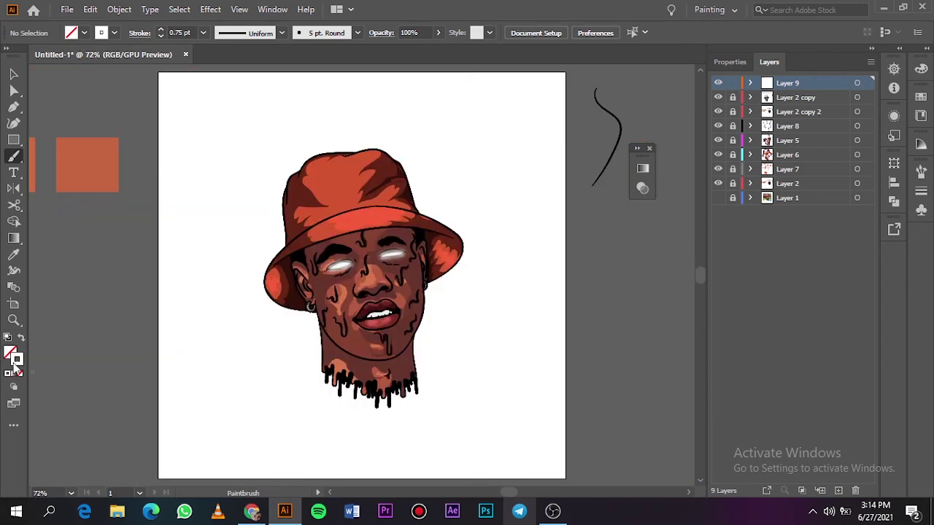
Set the stroke to bright green and Gaussian-blur a green test stroke beside the artboard
double_click(16, 360)
click(669, 102)
click(851, 77)
scroll(377, 266, up, 3)
scroll(378, 266, left, 5)
drag(318, 151, 317, 282)
key(v)
click(230, 10)
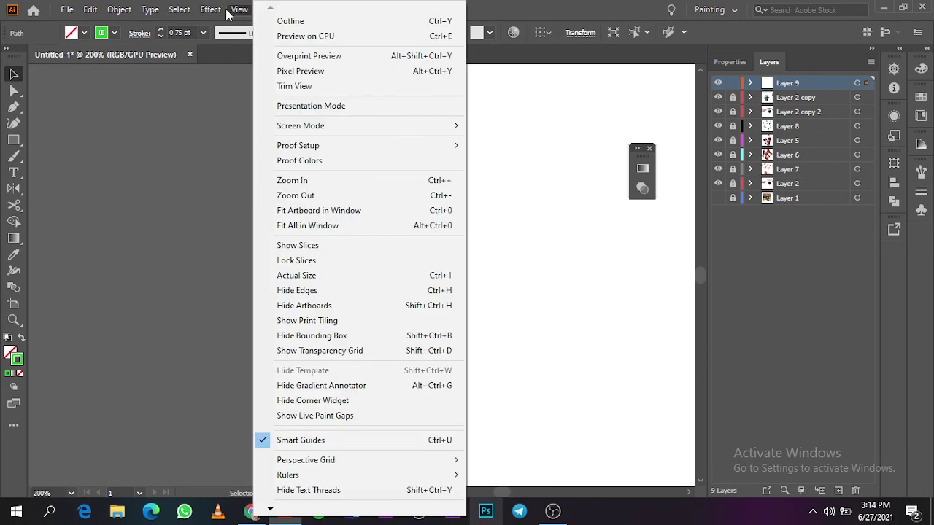
click(372, 249)
click(645, 211)
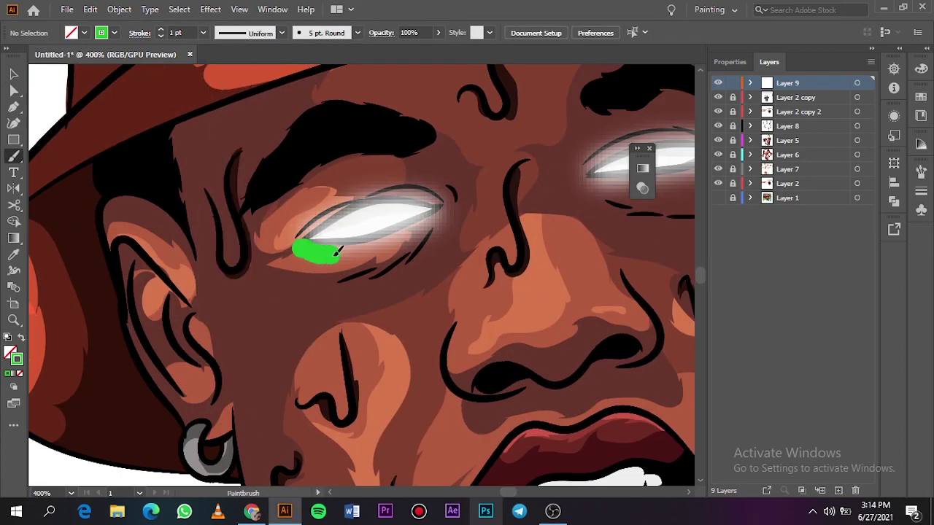
Paint green glow strokes over the eyes, redoing the left-eye stroke
drag(288, 248, 449, 211)
key(ctrl+0)
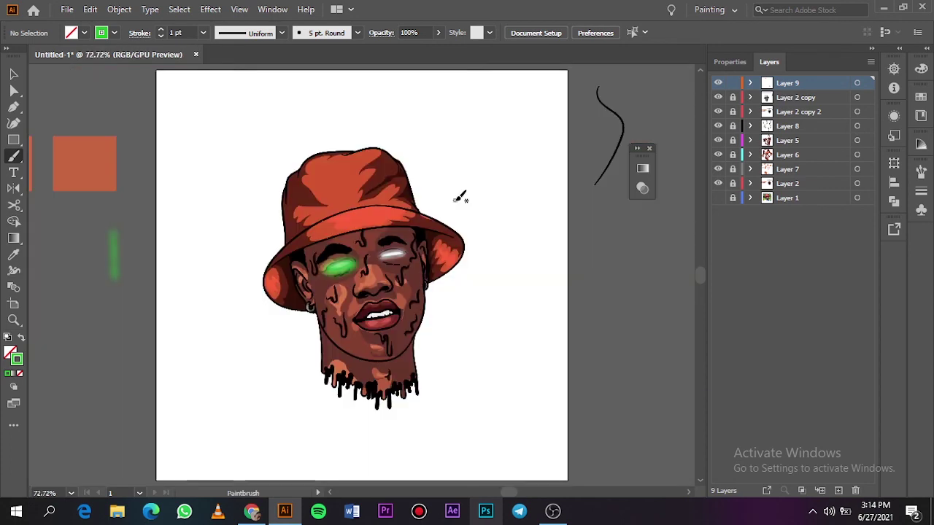
key(ctrl+plus)
key(ctrl+plus)
key(ctrl+plus)
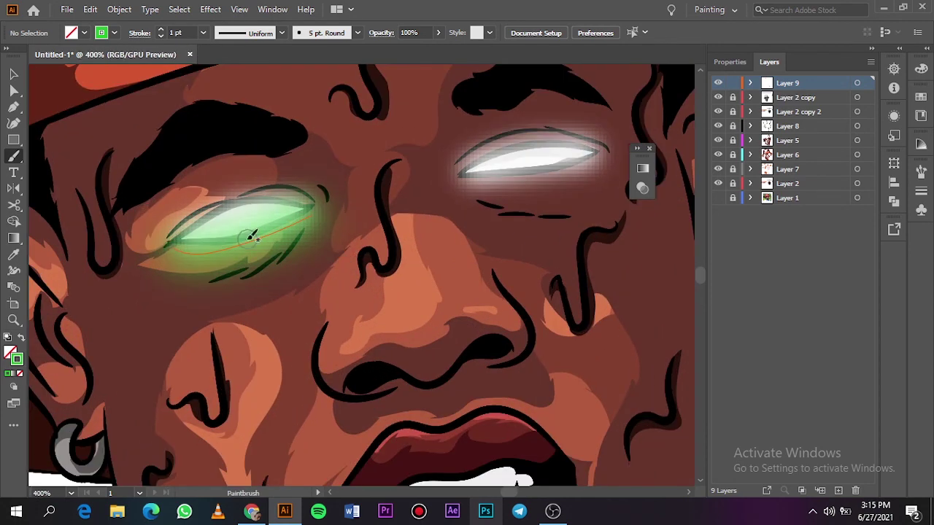
key(ctrl+z)
mouse_move(160, 261)
mouse_down()
mouse_move(212, 270)
mouse_move(327, 192)
mouse_move(152, 253)
mouse_move(292, 177)
mouse_up()
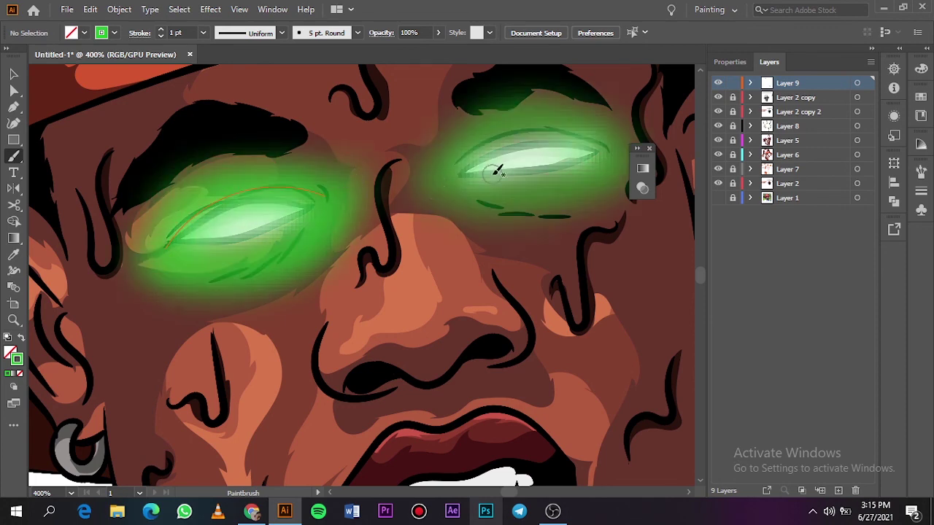